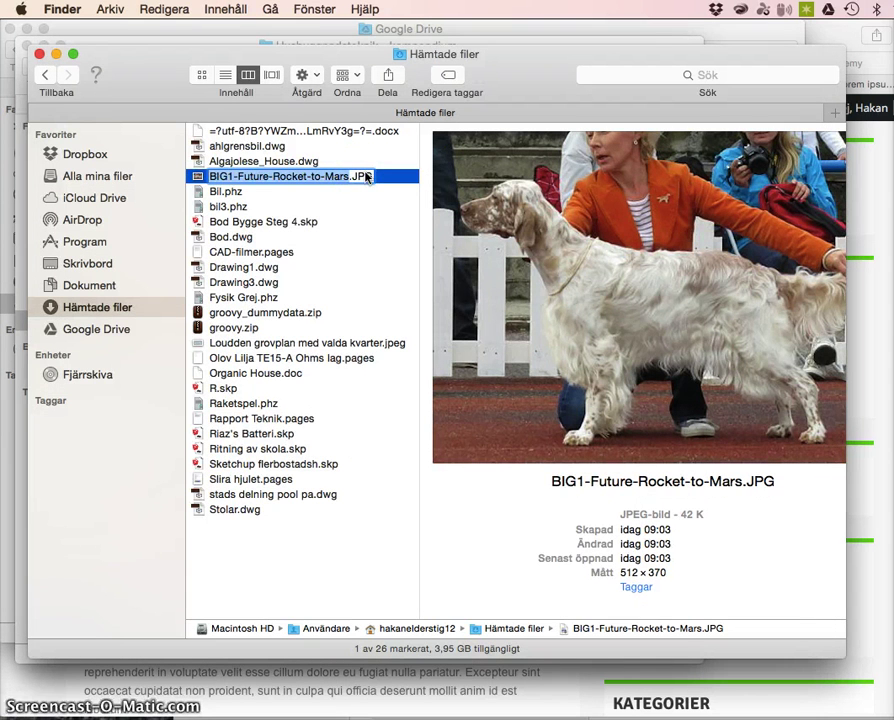
Rename the downloaded image BIG1-Future-Rocket-to-Mars.JPG as "BIG1 Utställningen i Orten åå-mm-dd.JPG".
drag(366, 176, 345, 177)
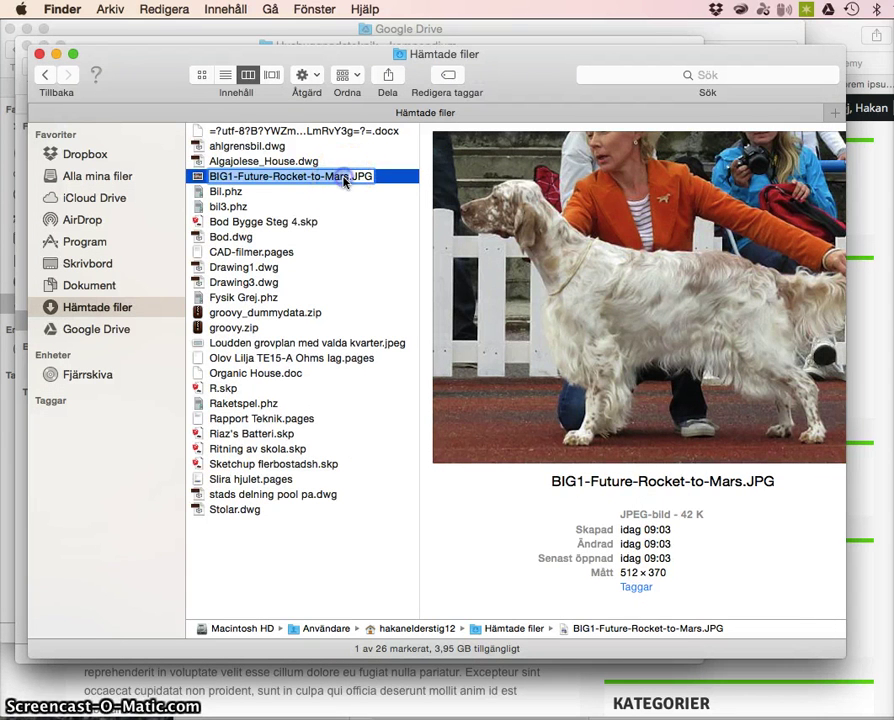
click(412, 204)
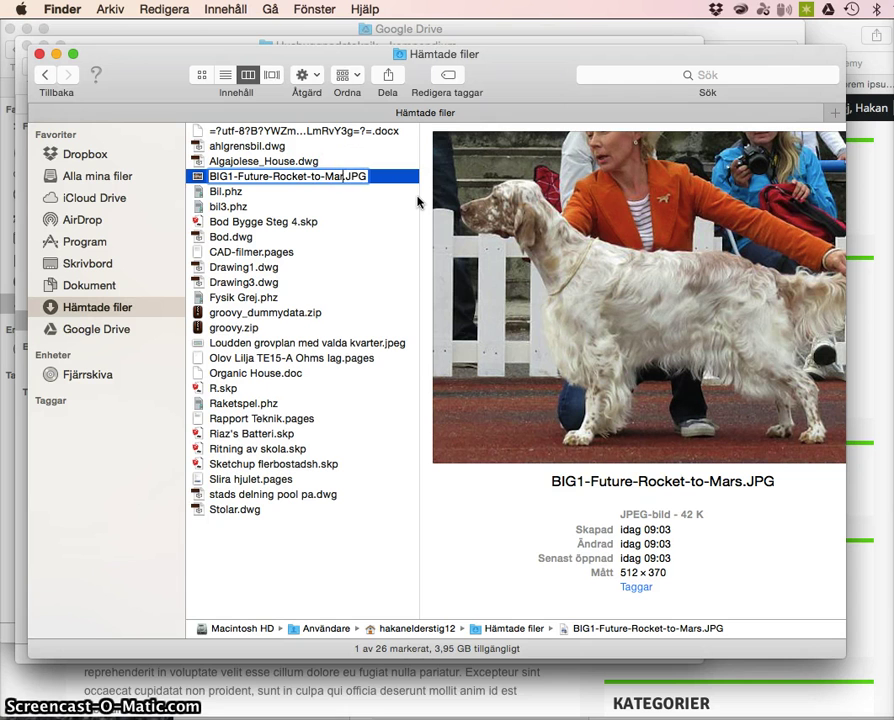
key(BackSpace)
key(BackSpace)
key(BackSpace)
key(BackSpace)
key(BackSpace)
key(BackSpace)
key(BackSpace)
key(BackSpace)
key(BackSpace)
key(BackSpace)
key(BackSpace)
key(BackSpace)
key(BackSpace)
key(BackSpace)
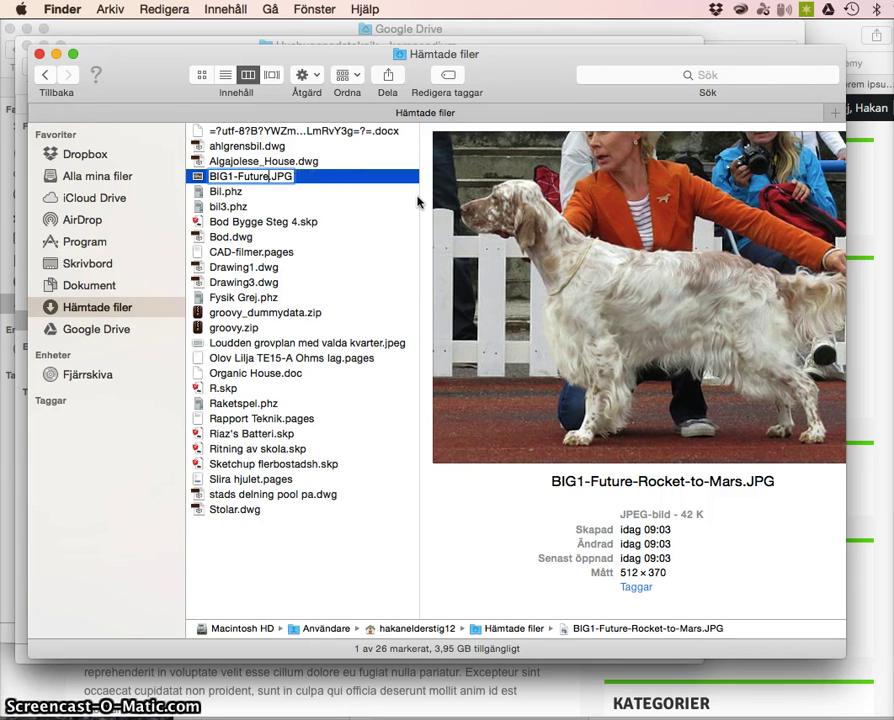
key(BackSpace)
key(BackSpace)
key(BackSpace)
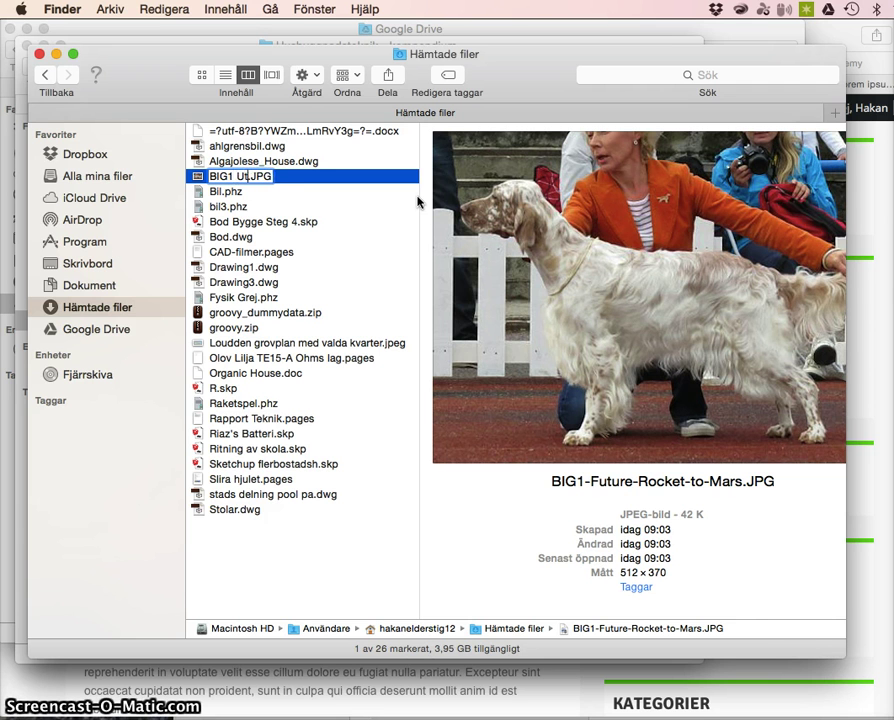
text(Utställnin)
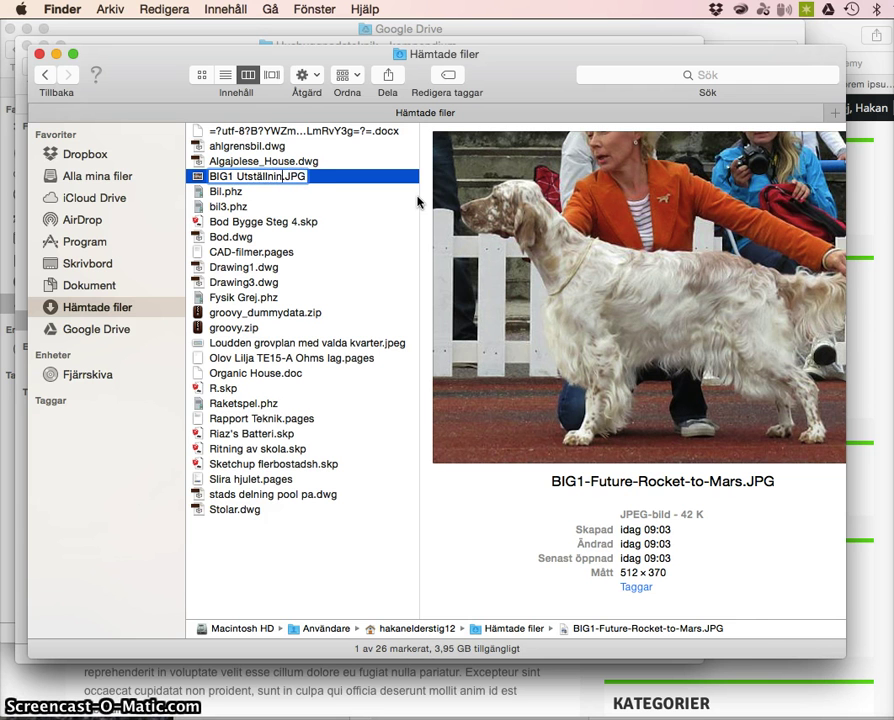
text(gen )
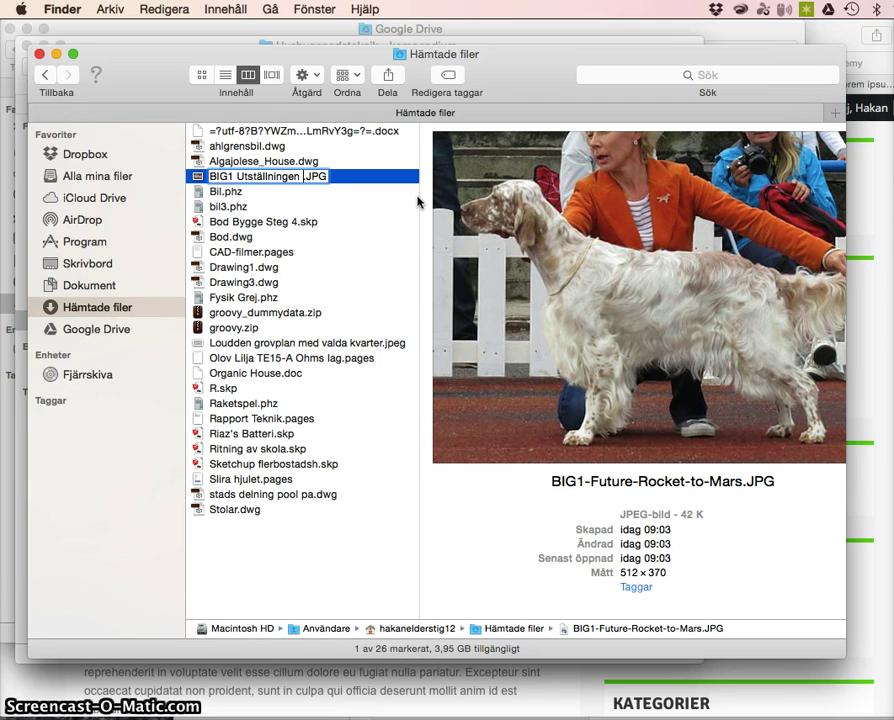
text(i Orten)
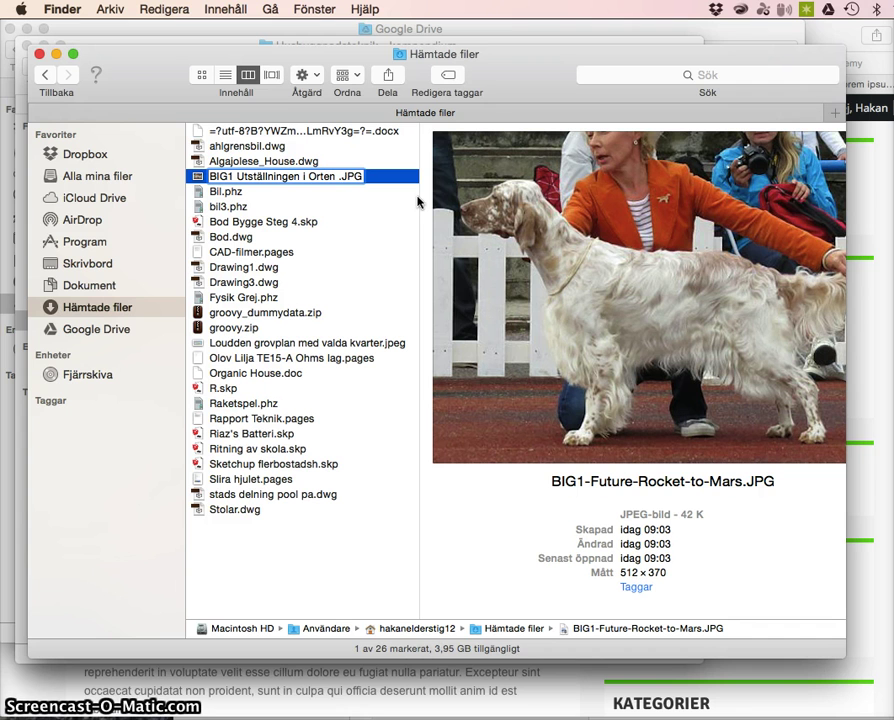
text( åå-o)
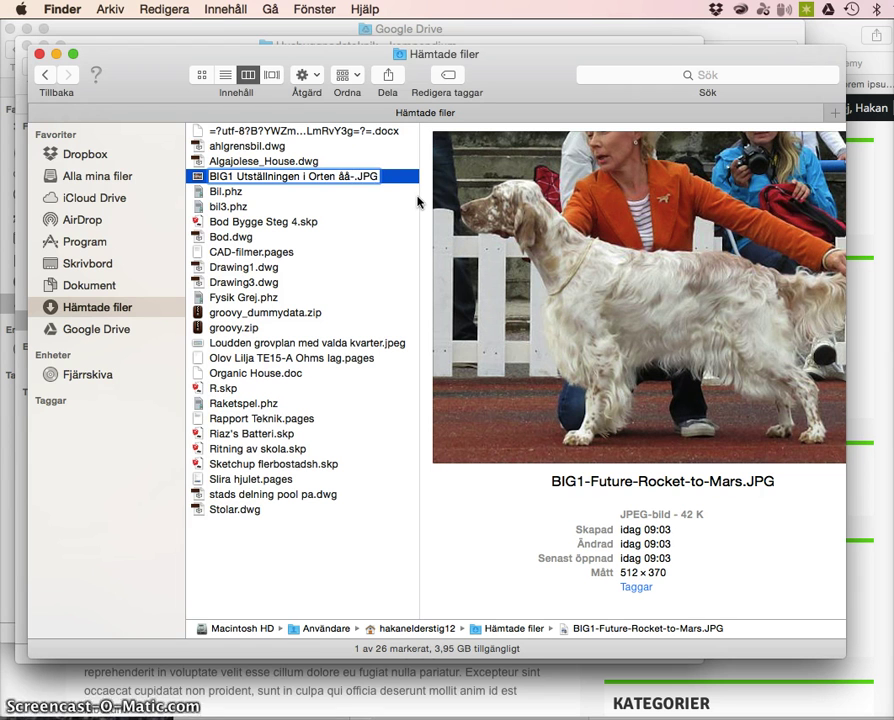
text(mm-dd)
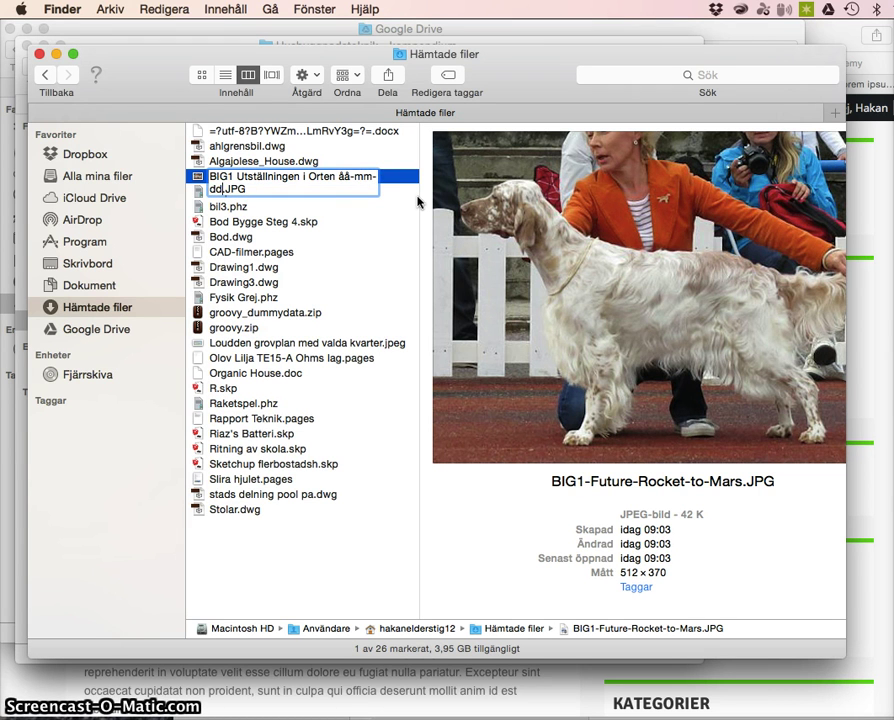
key(Return)
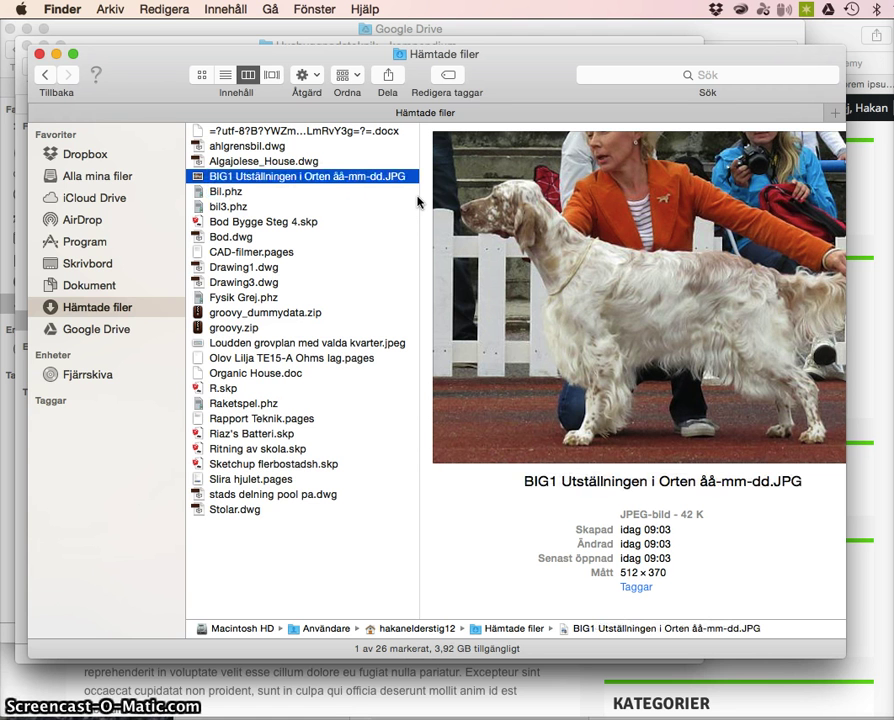
Switch to Safari and open the page for uploading new media in the Ringrapporter site's WordPress administration.
key(super+Tab)
key(super+Tab)
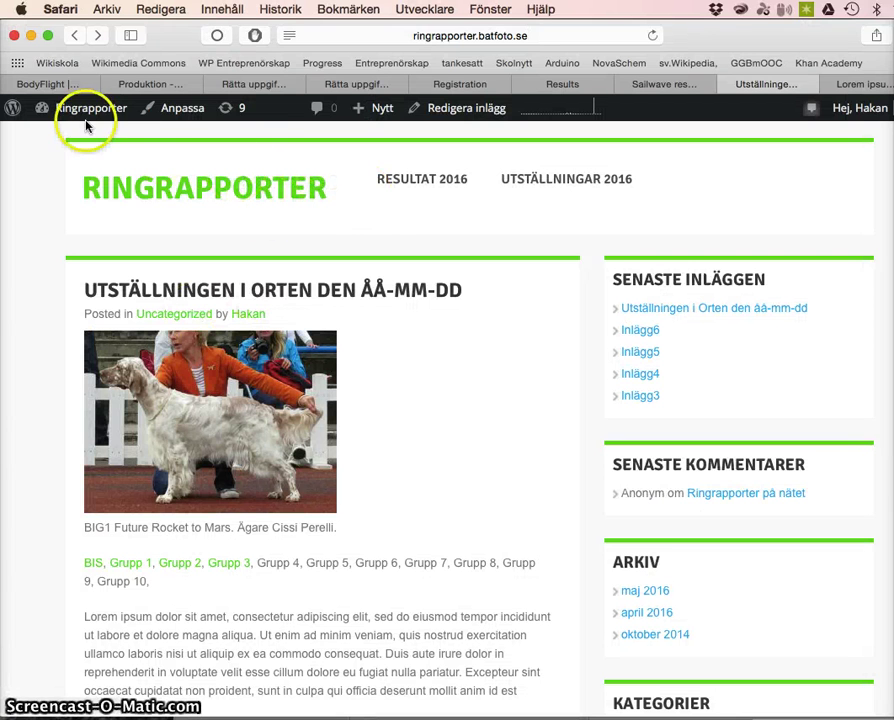
mouse_move(86, 126)
click(54, 140)
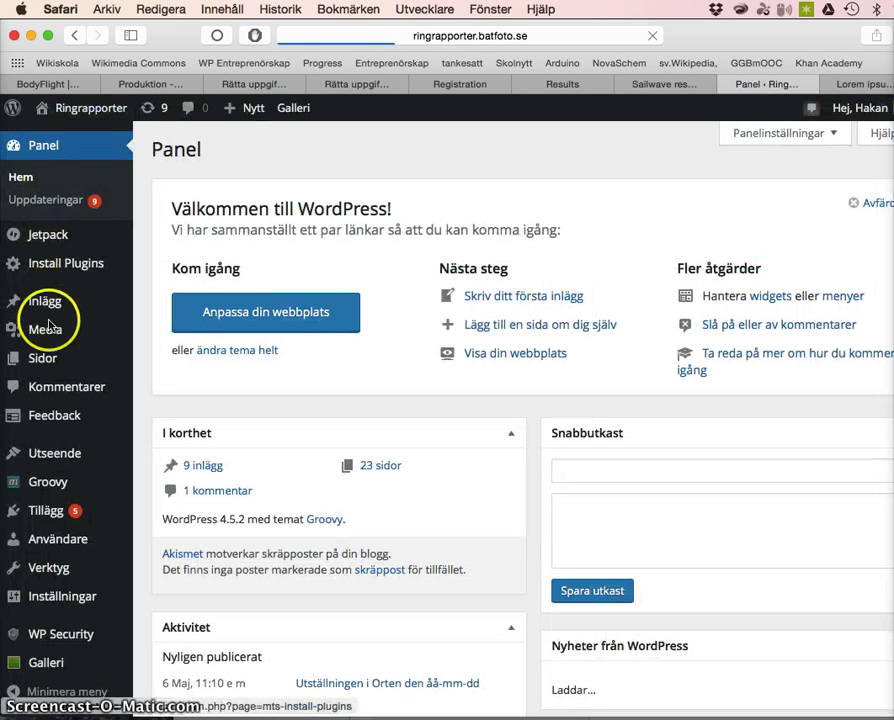
mouse_move(48, 335)
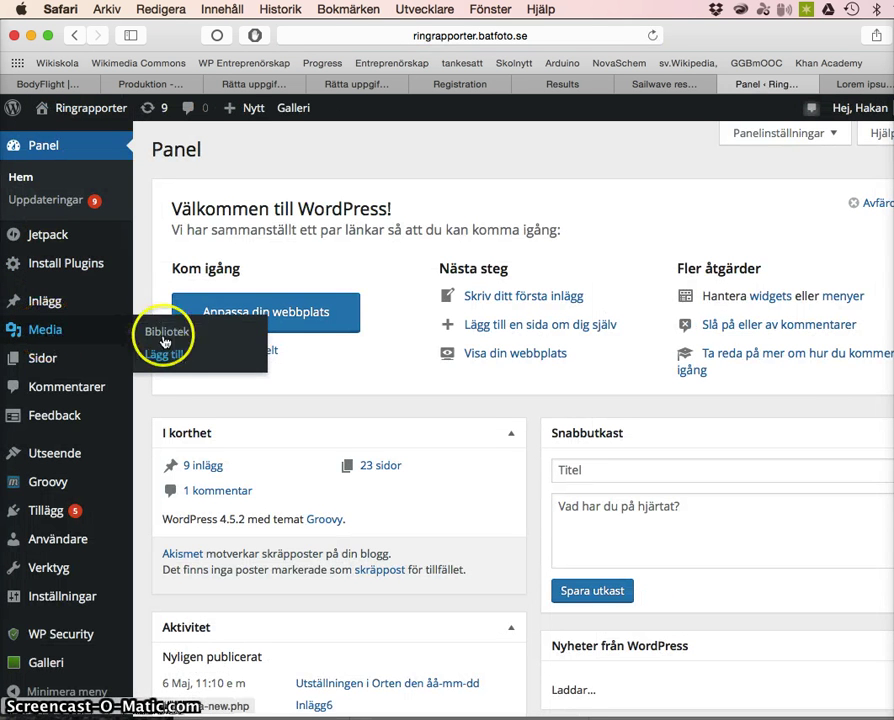
click(166, 356)
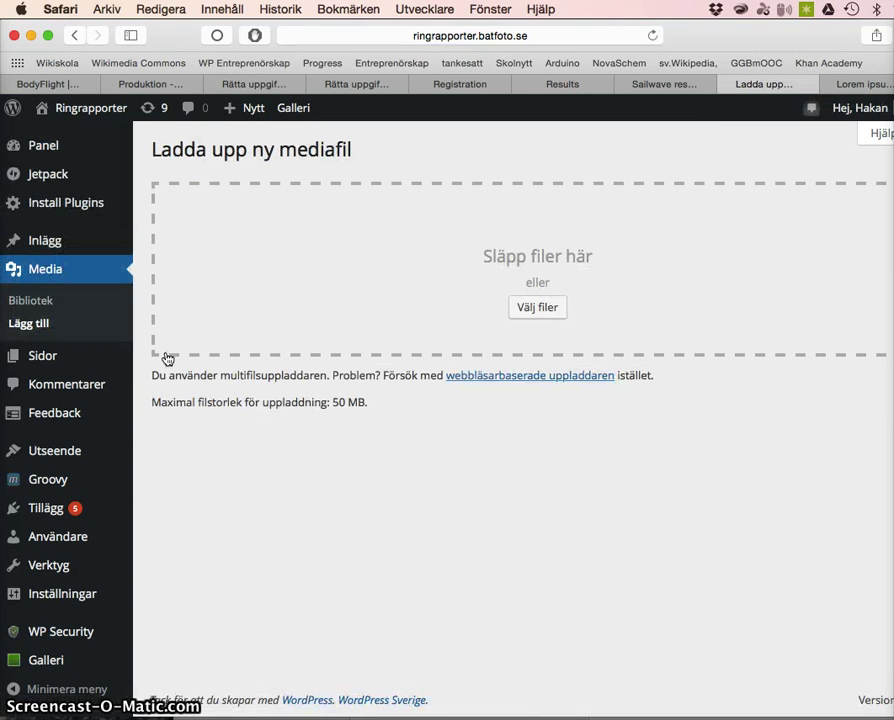
Upload "BIG1 Utställningen i Orten åå-mm-dd.JPG" from the Hämtade filer folder to the media library.
click(539, 312)
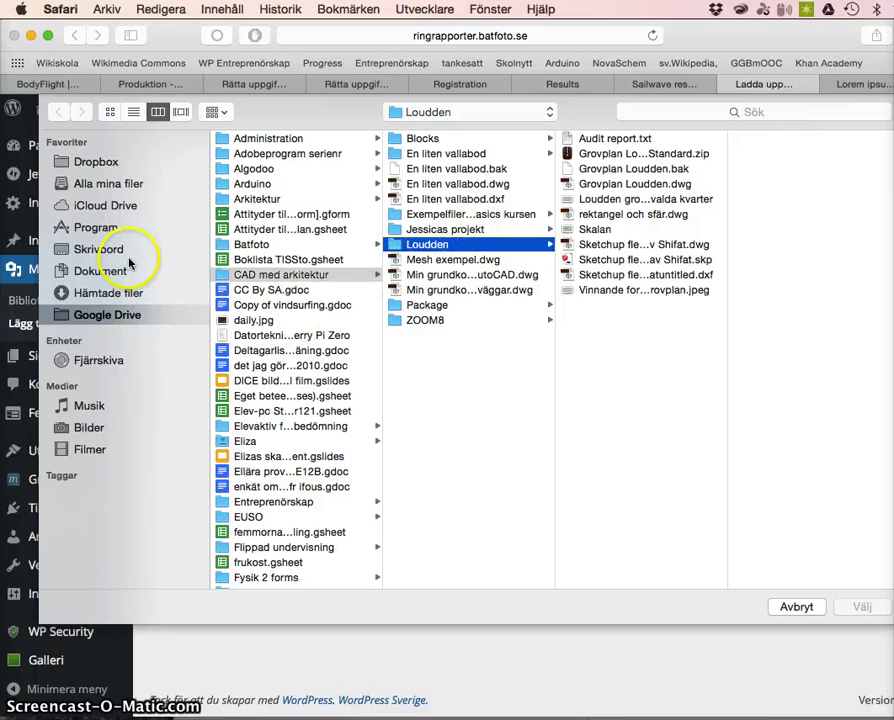
click(108, 292)
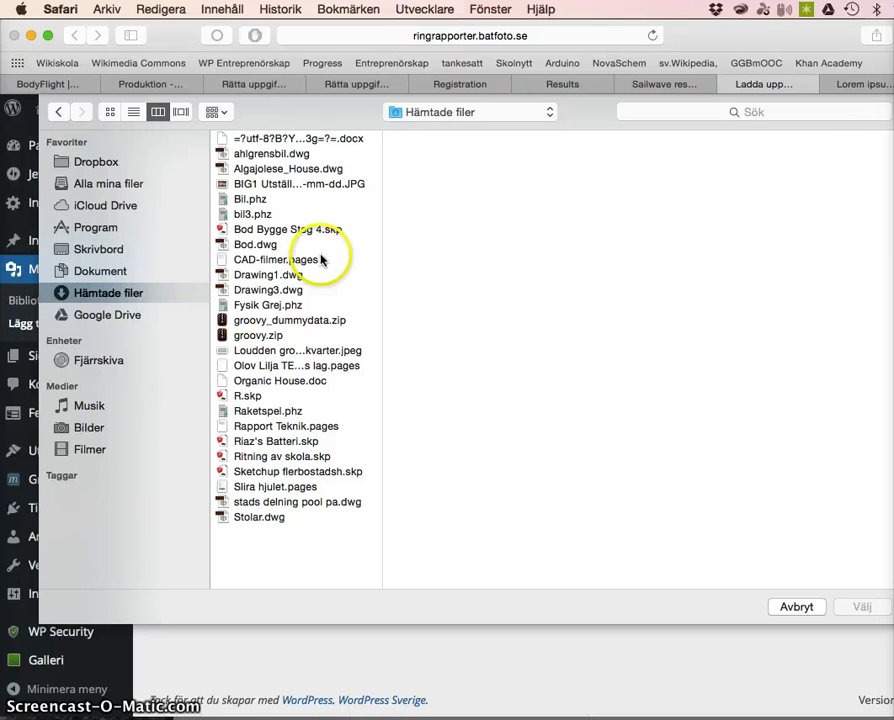
click(283, 186)
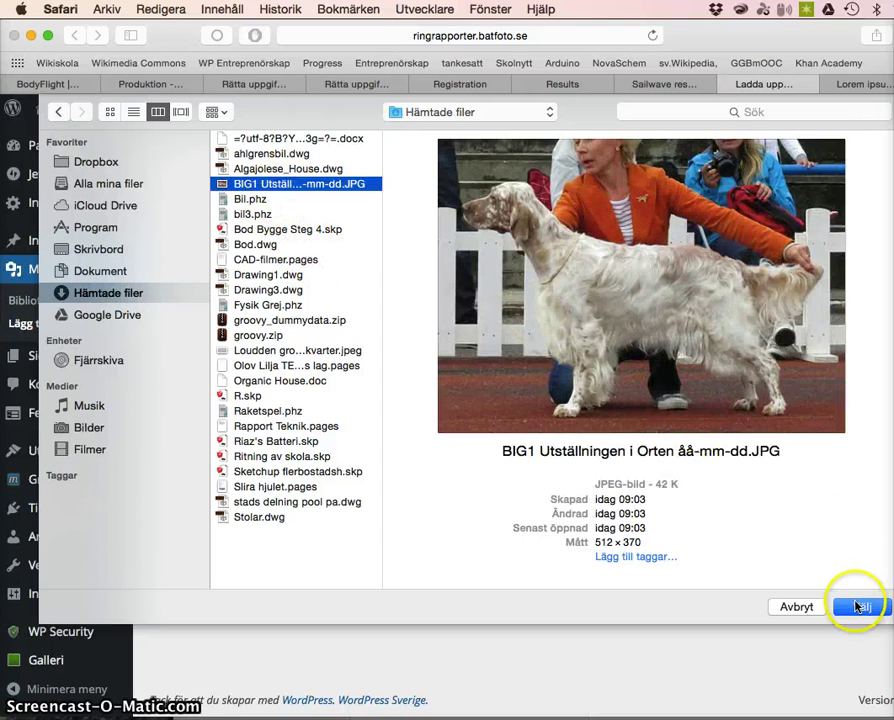
click(857, 607)
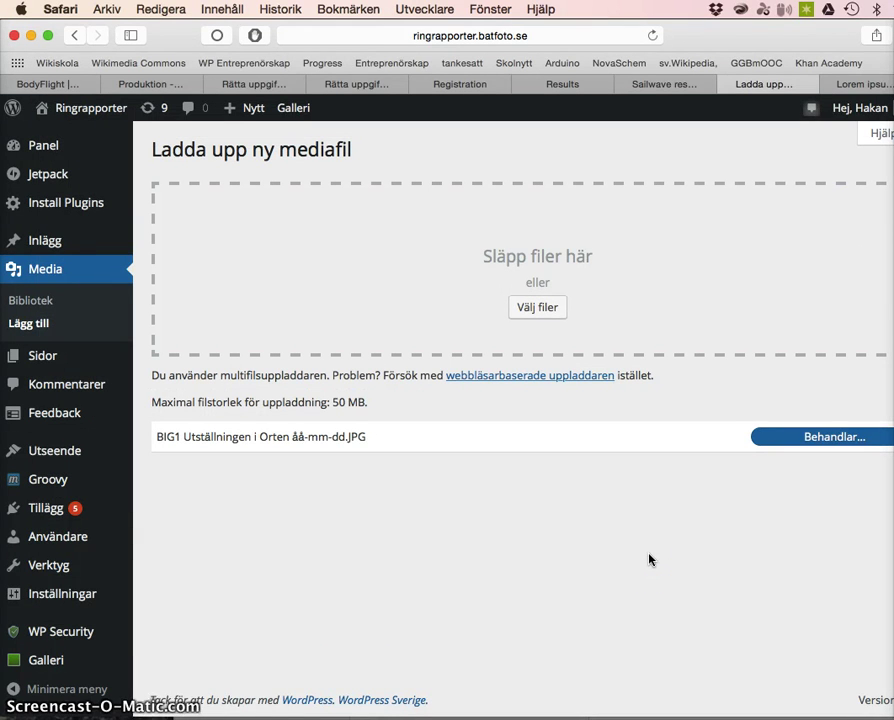
mouse_move(644, 554)
mouse_down()
mouse_move(658, 474)
mouse_move(603, 478)
mouse_up()
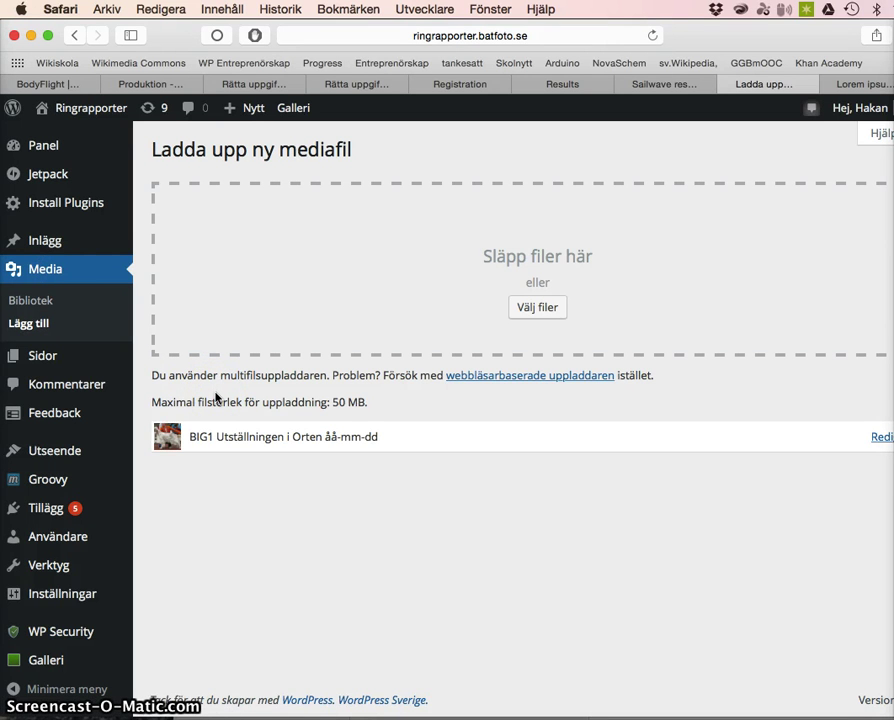
key(super+Tab)
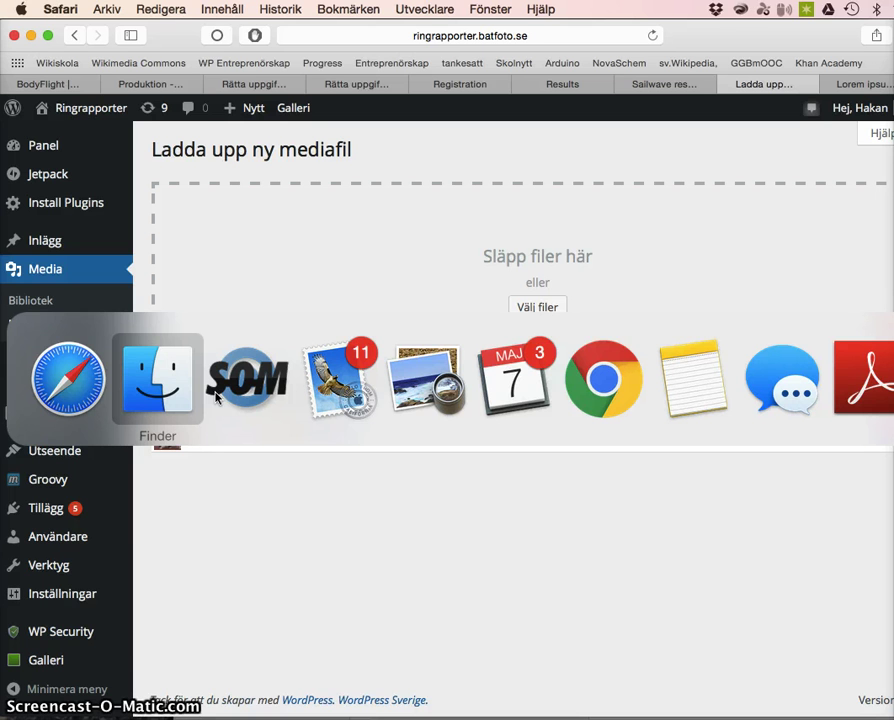
key(super+Tab)
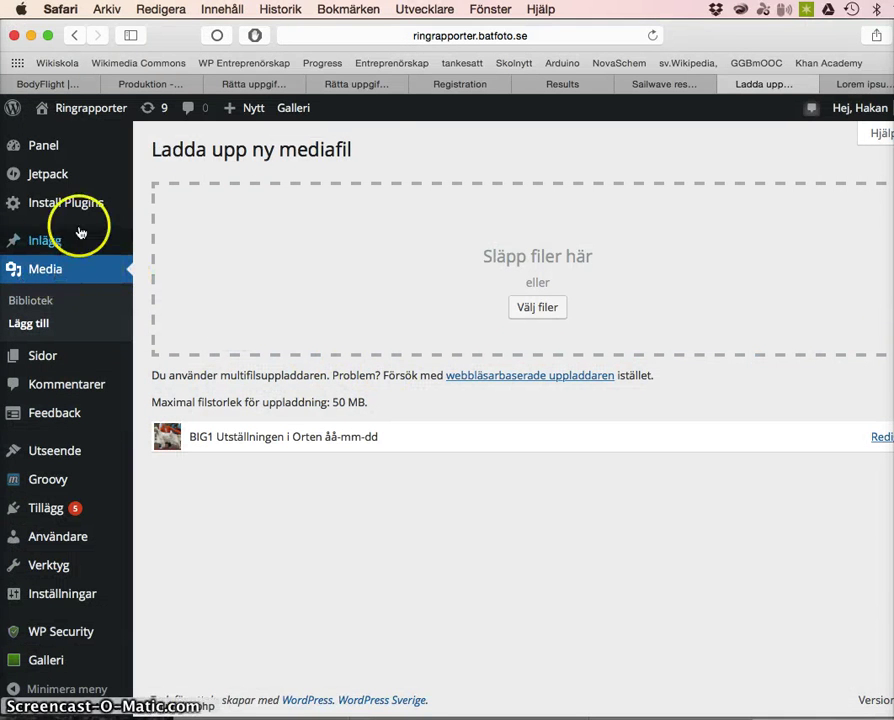
Create a new page titled "Grupp 4" and place the cursor in its empty body.
mouse_move(274, 115)
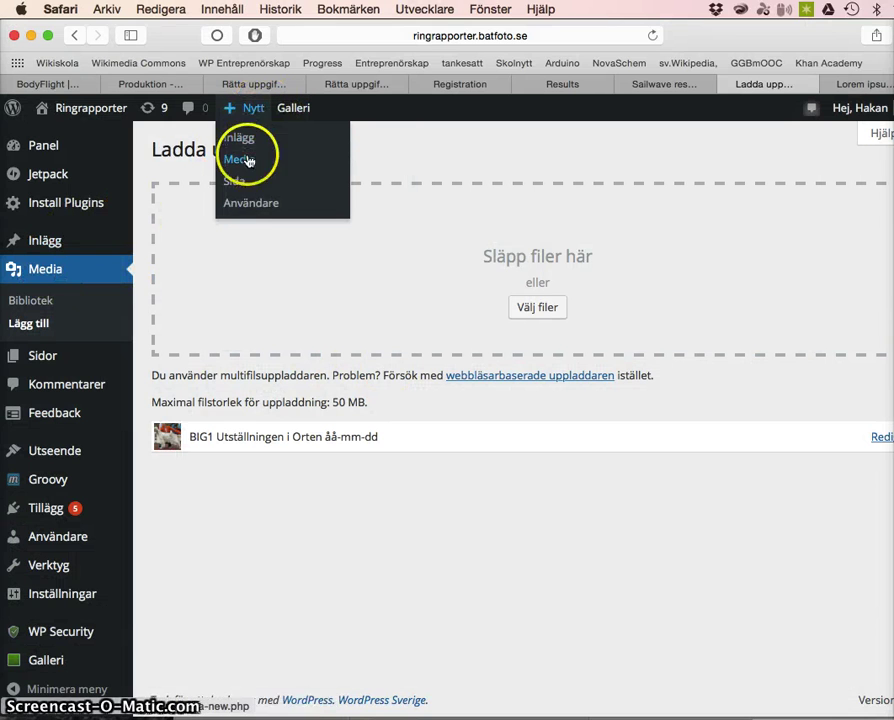
click(245, 184)
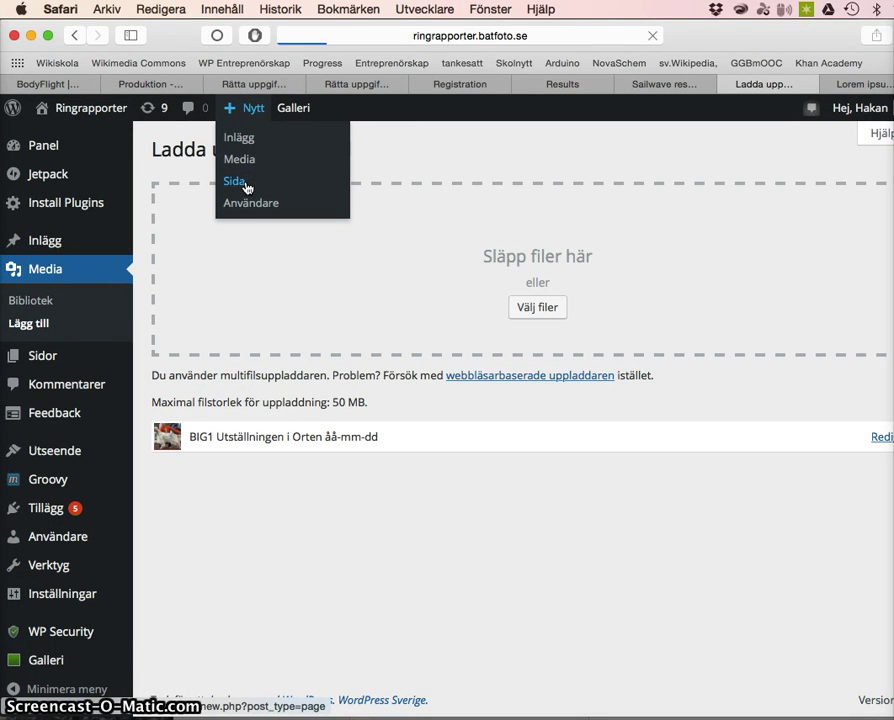
click(254, 184)
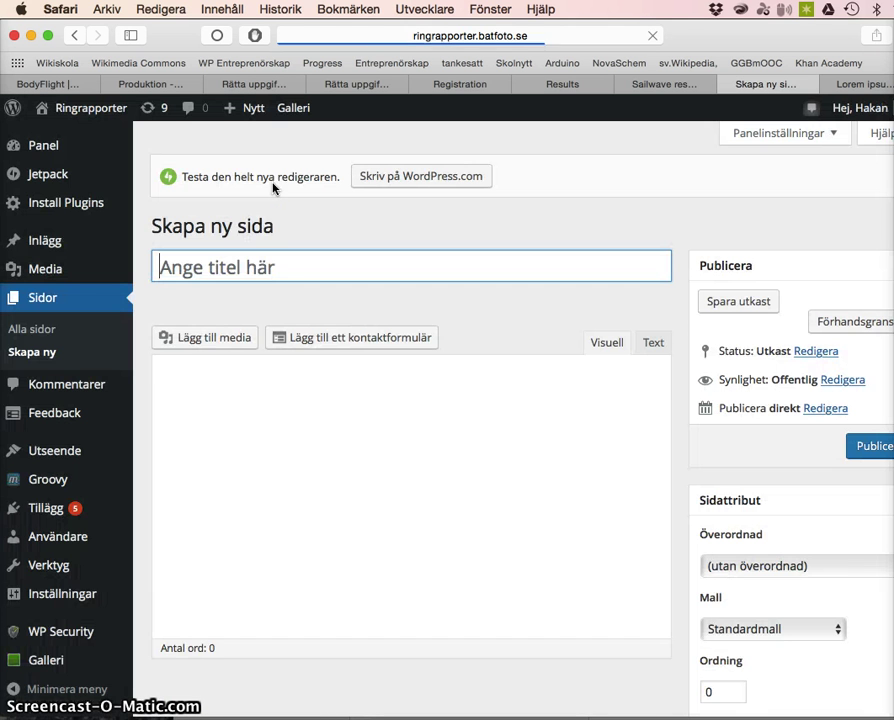
click(245, 262)
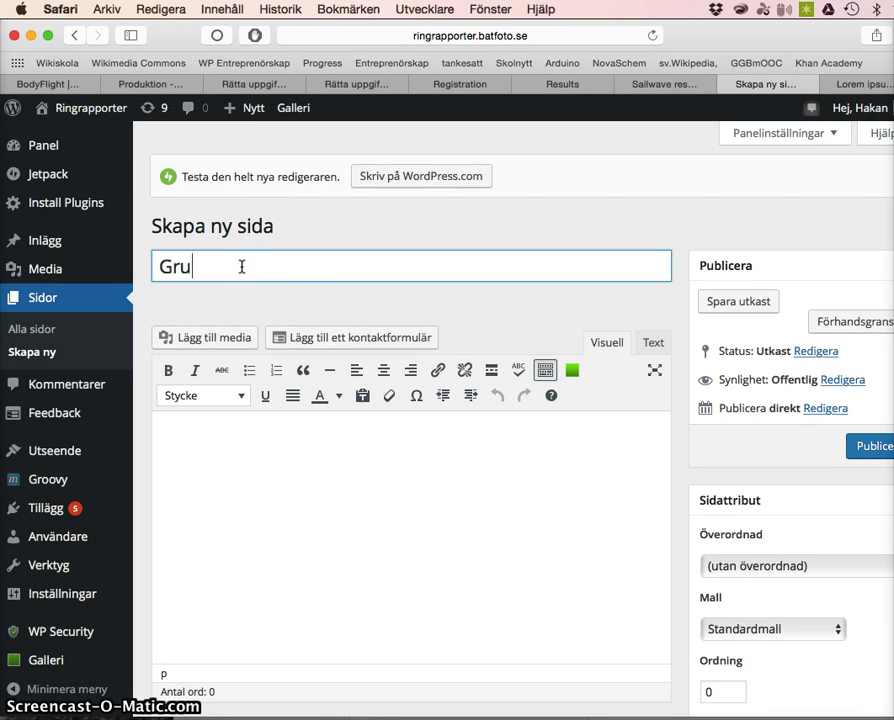
click(203, 432)
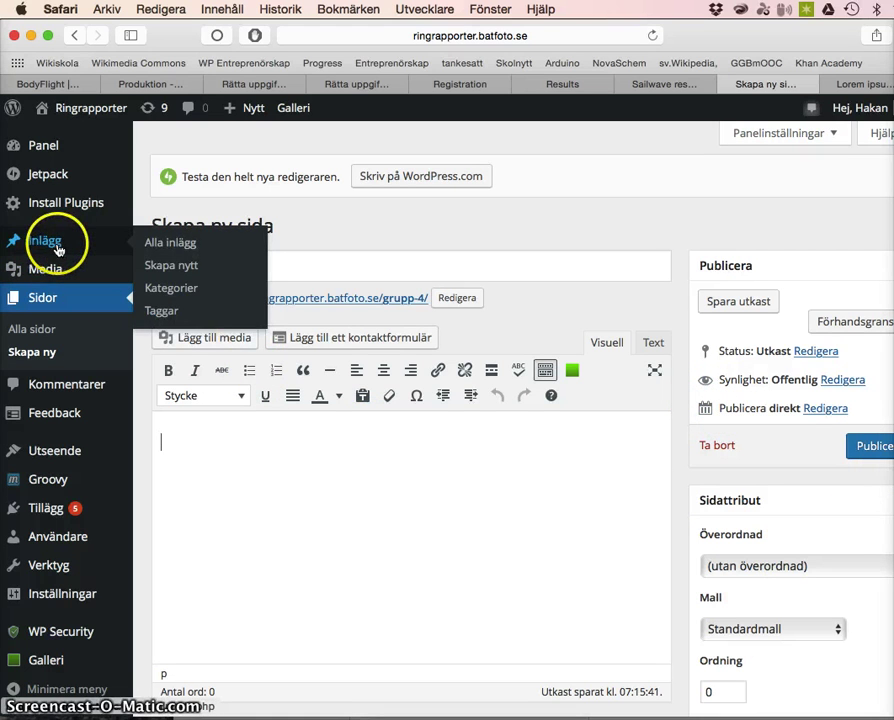
mouse_move(52, 266)
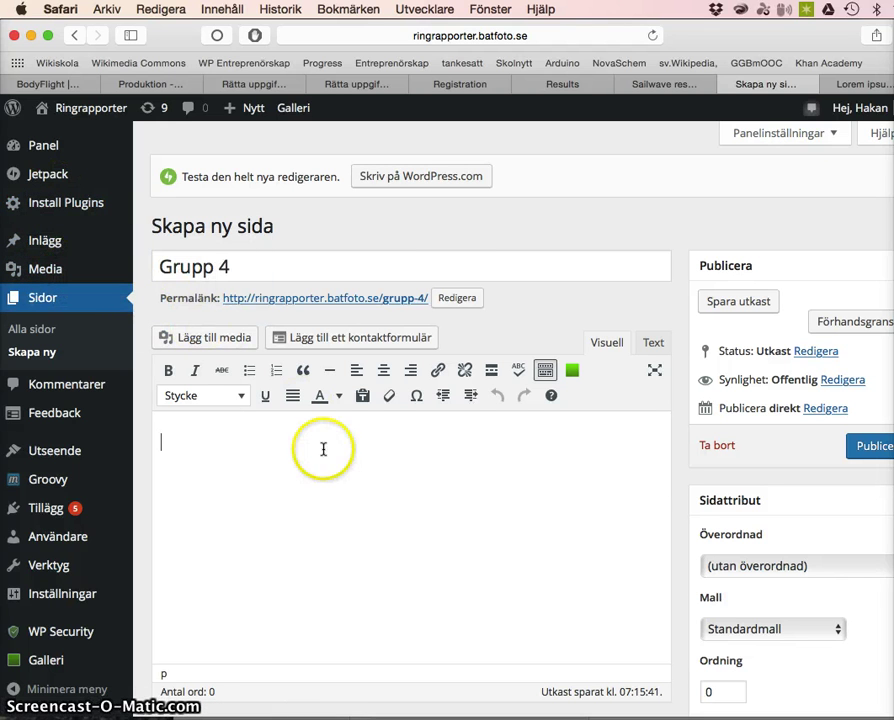
click(359, 494)
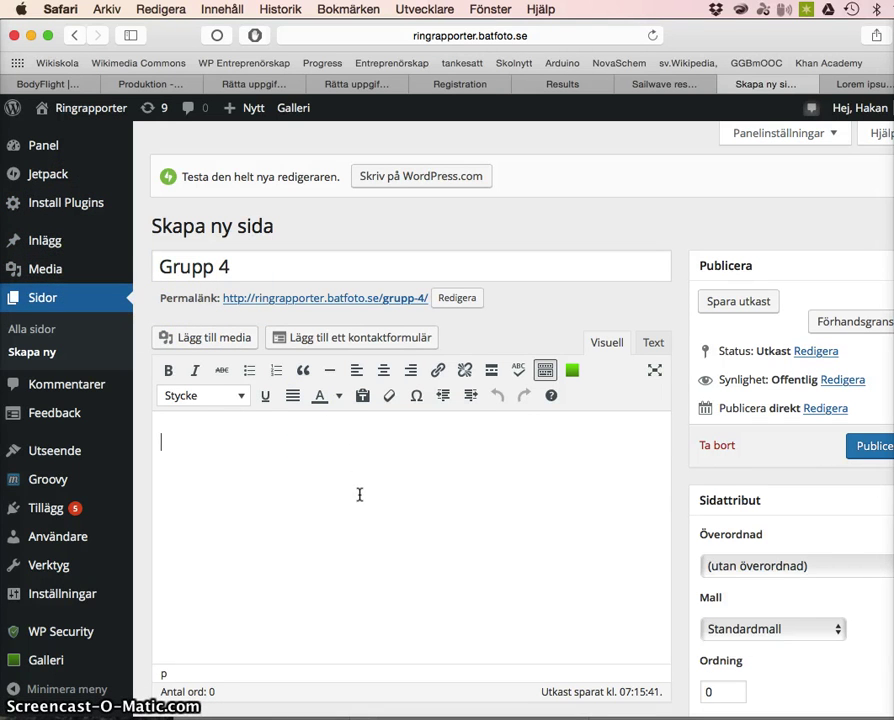
View the newest post's preview on the Ringrapporter front page and open the full post "Utställningen i Orten den åå-mm-dd".
click(168, 660)
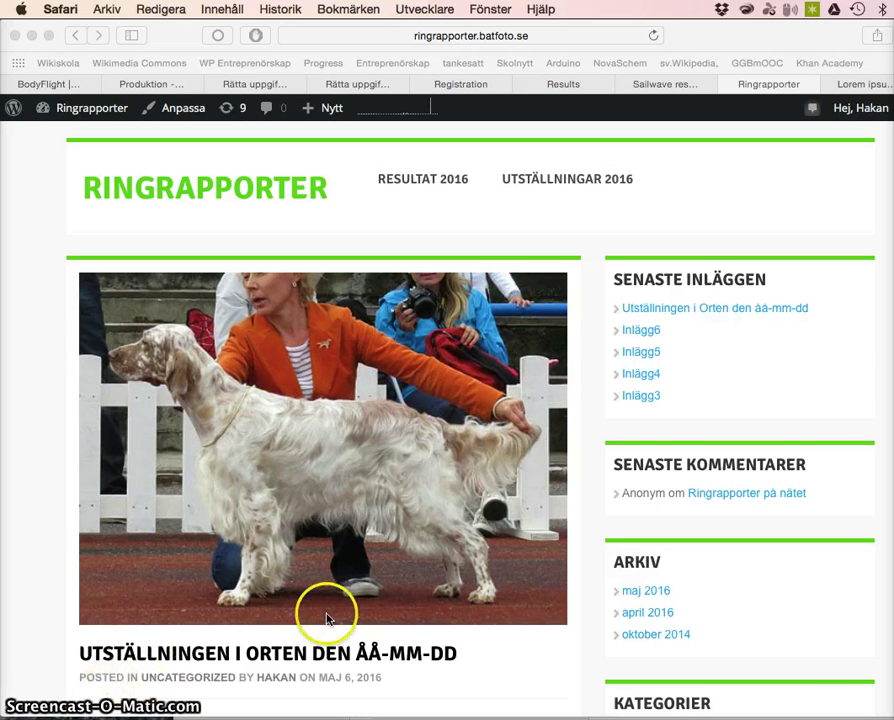
scroll(330, 618, down, 1)
scroll(326, 619, down, 5)
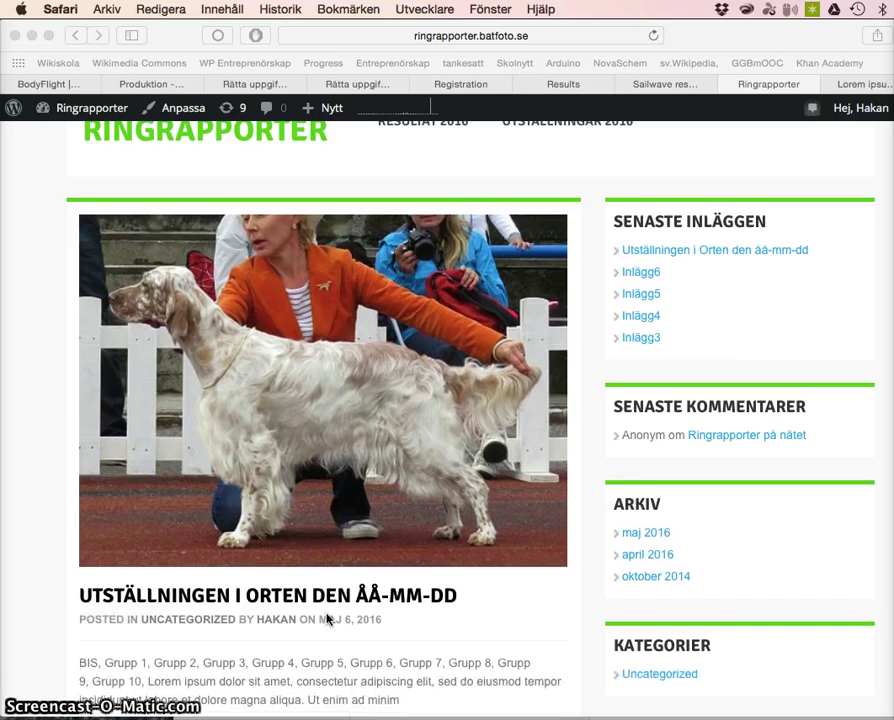
scroll(326, 619, up, 5)
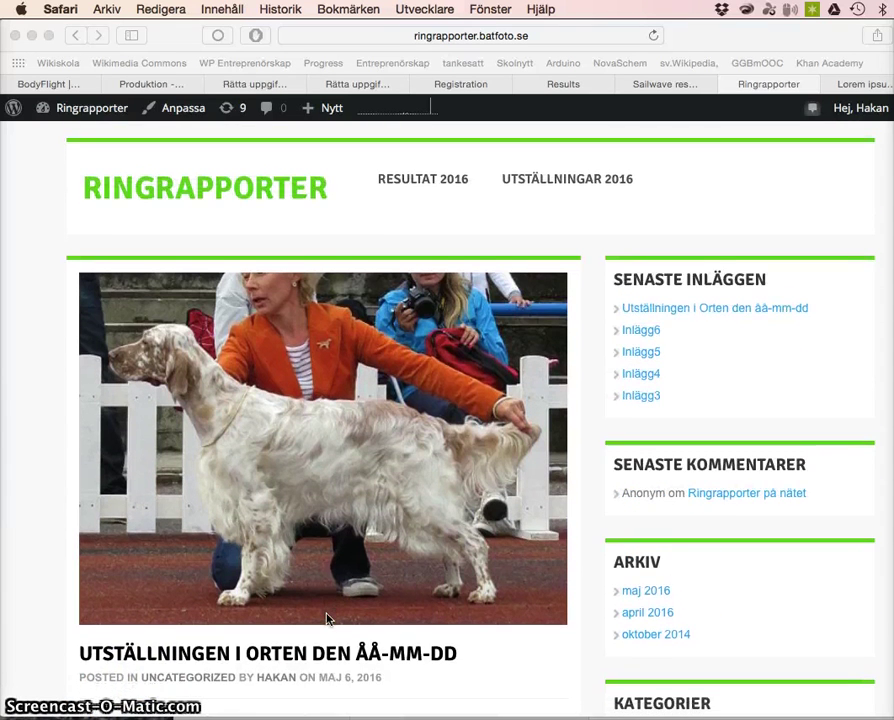
scroll(326, 619, down, 10)
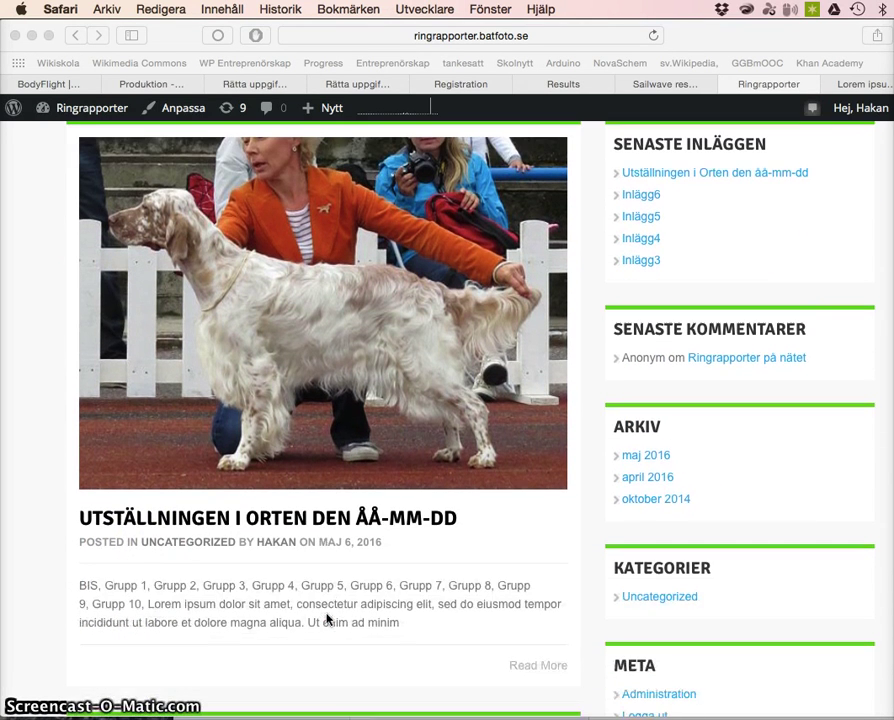
click(253, 517)
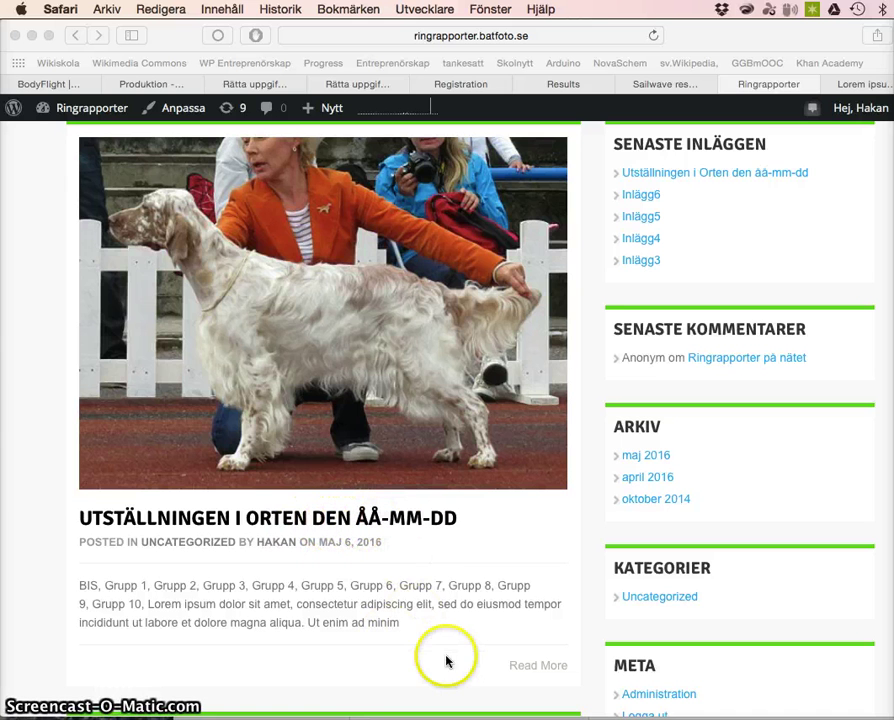
click(537, 668)
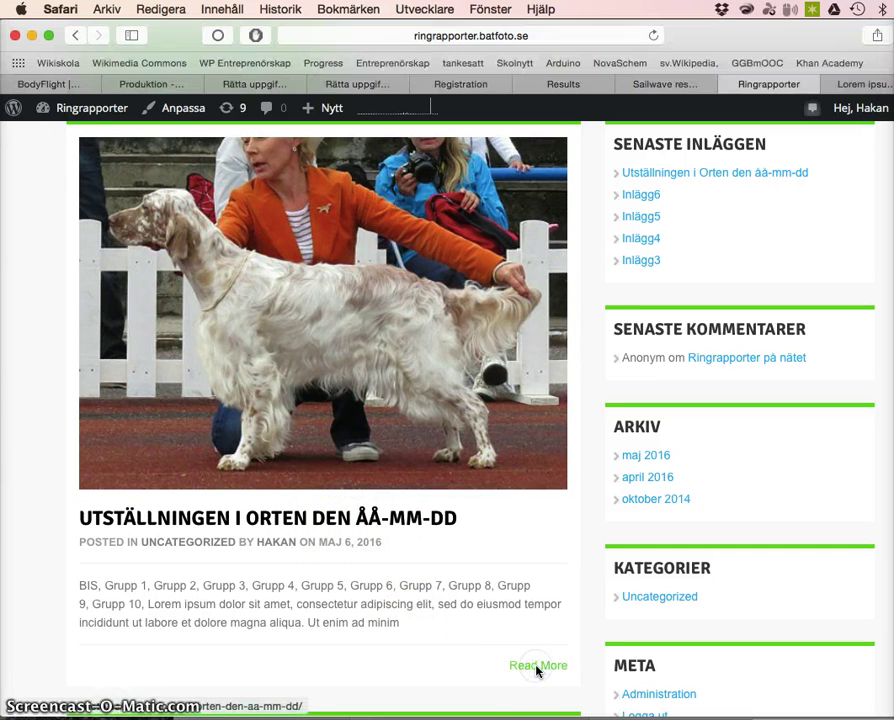
click(537, 668)
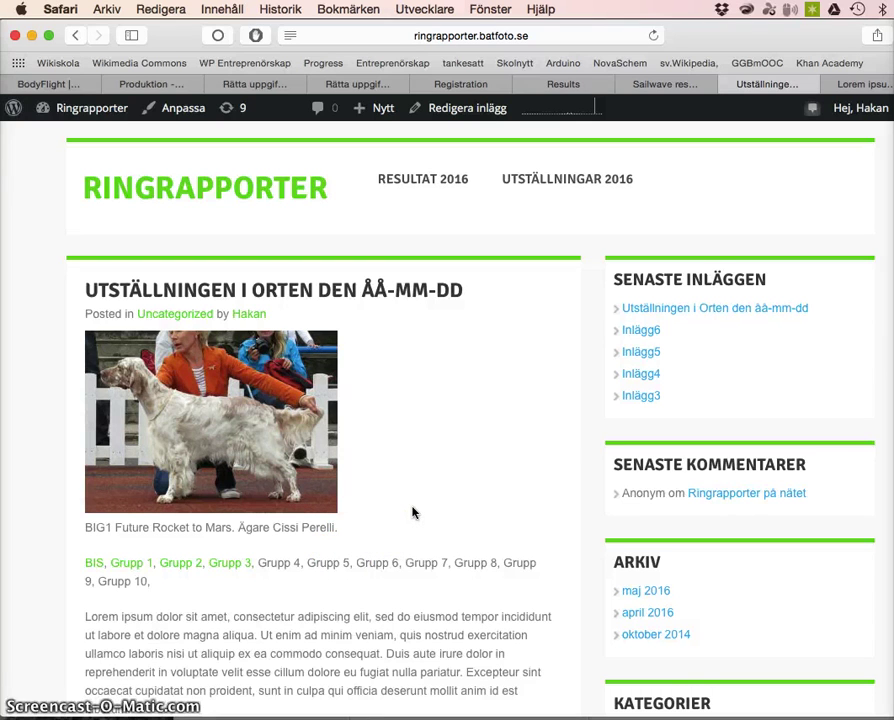
Switch to Finder and rename the dog photo in Hämtade filer as "Gr5, BIG1 Utställningen i Orten åå-mm-dd.JPG".
key(super+Tab)
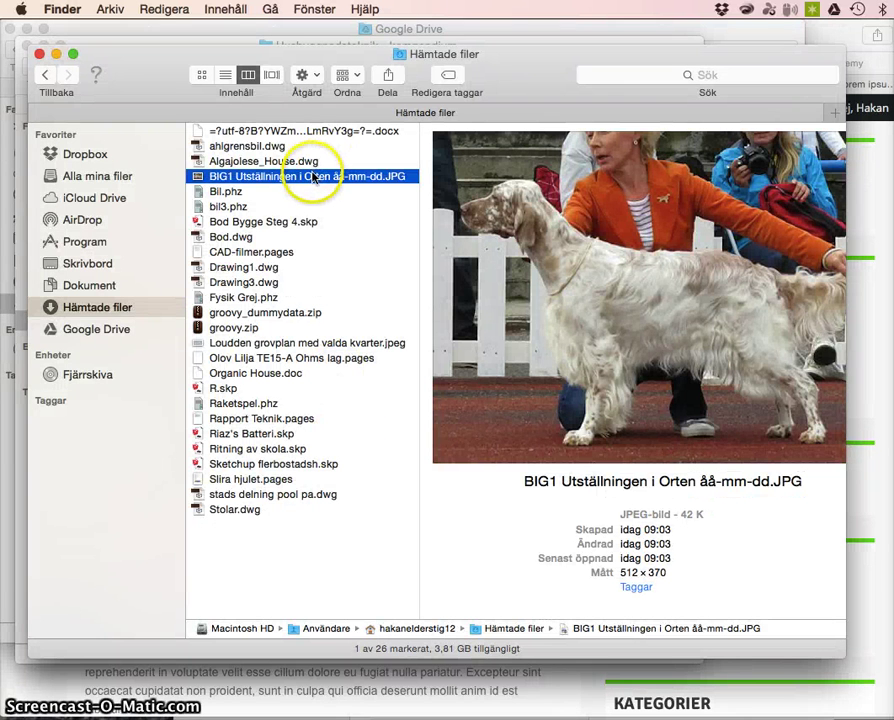
scroll(312, 182, right, 3)
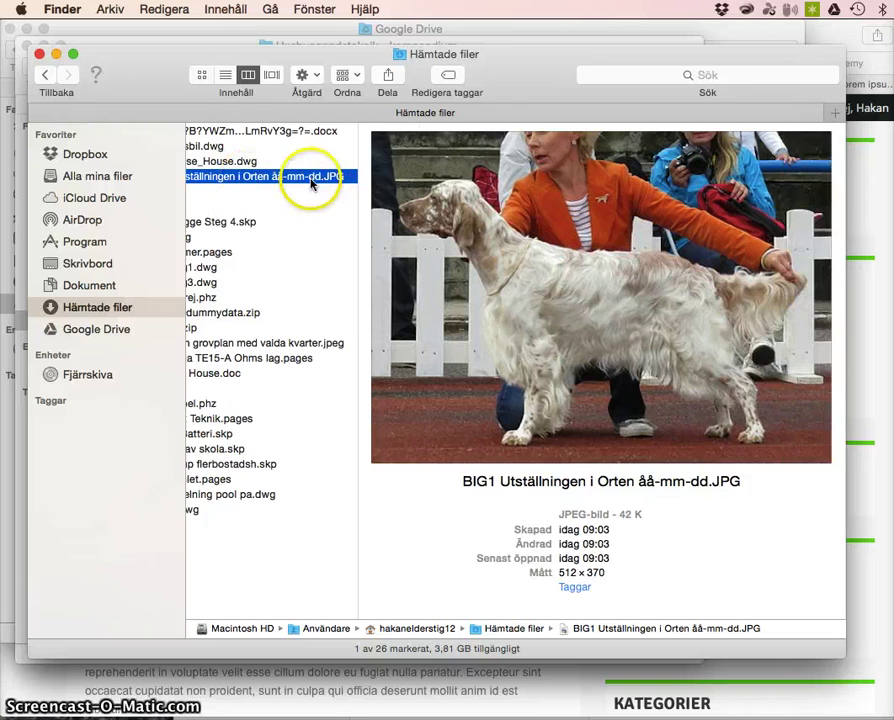
click(312, 182)
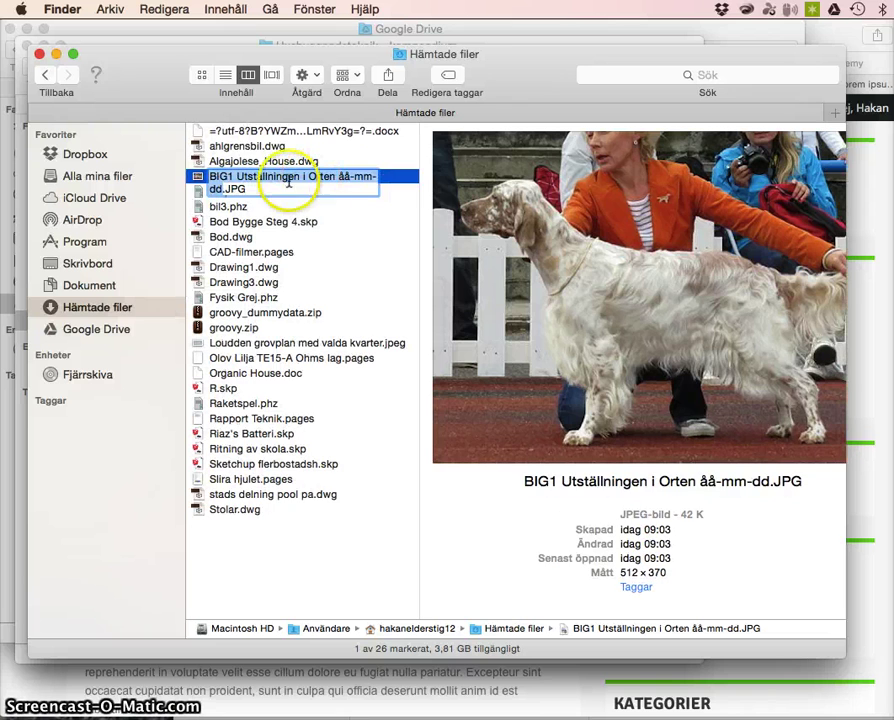
click(212, 177)
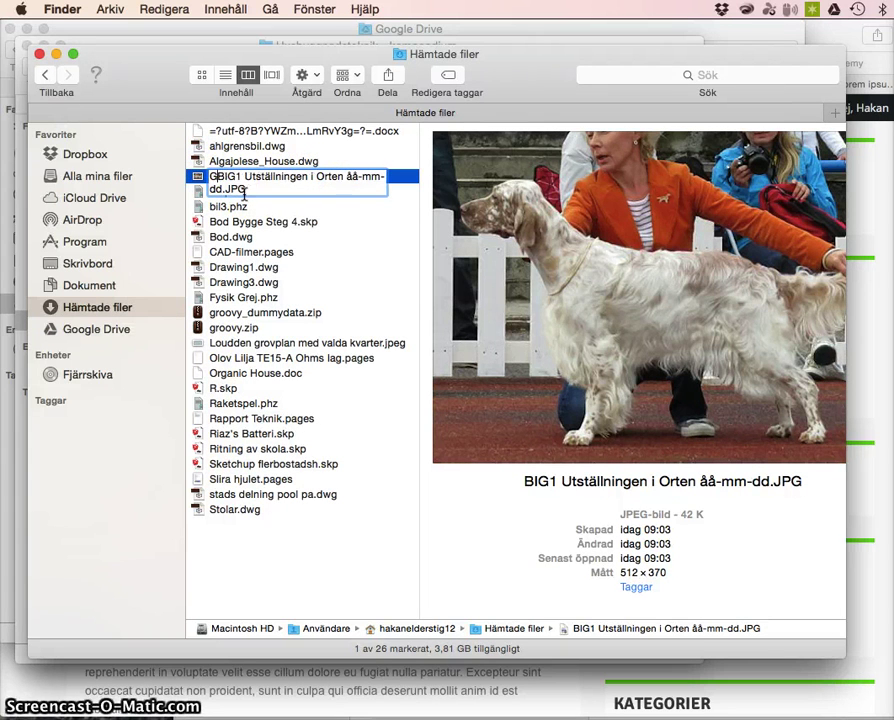
text(Gr)
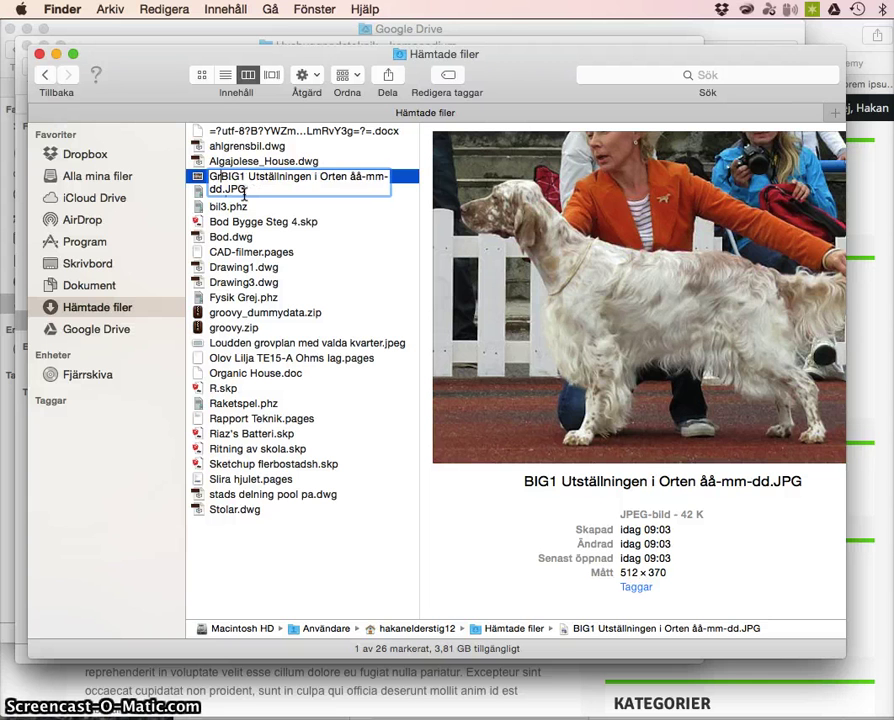
text(5)
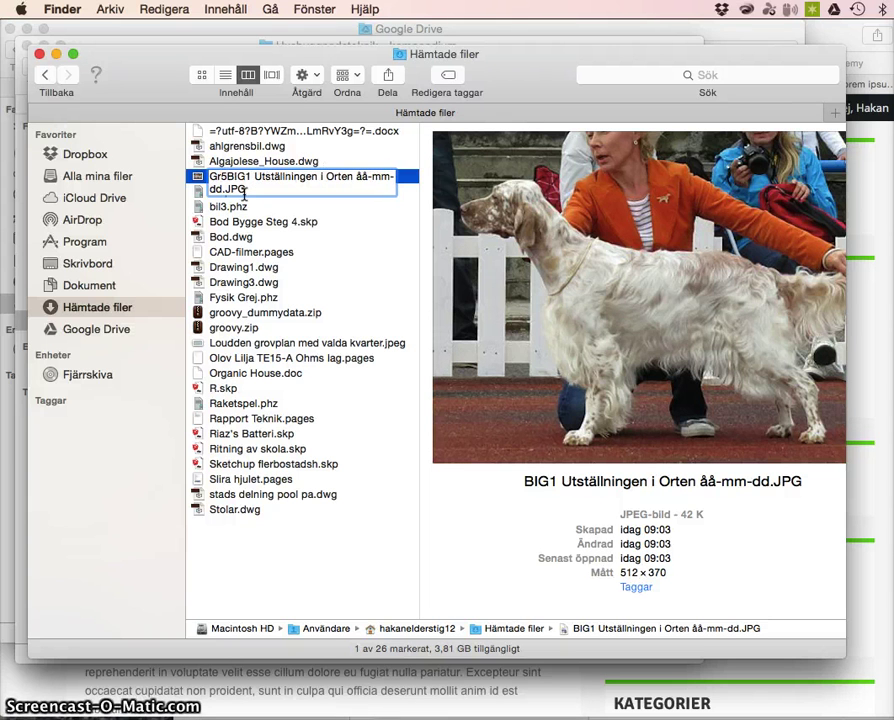
text(,)
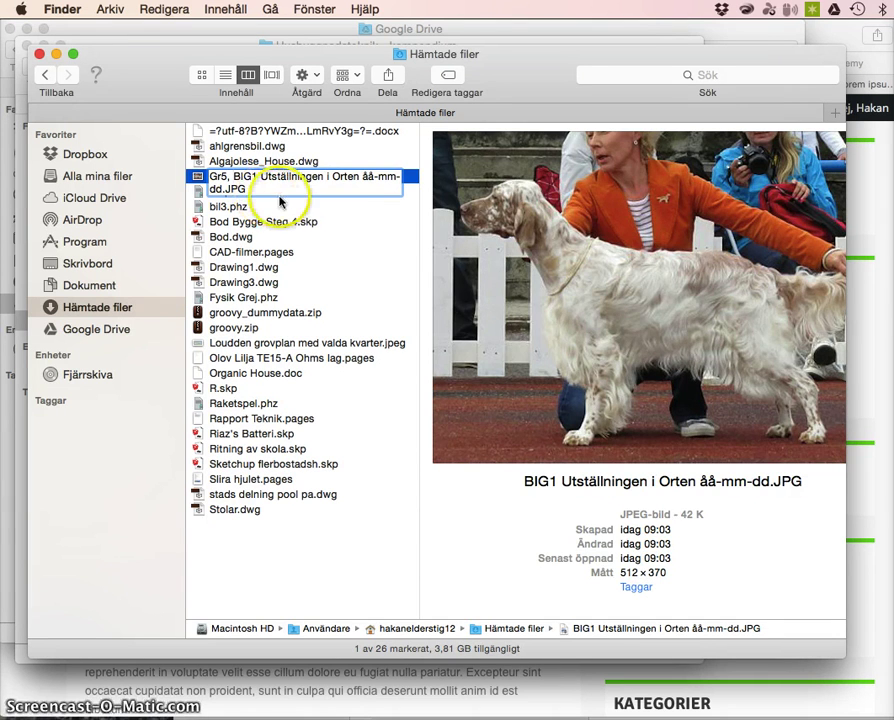
click(316, 236)
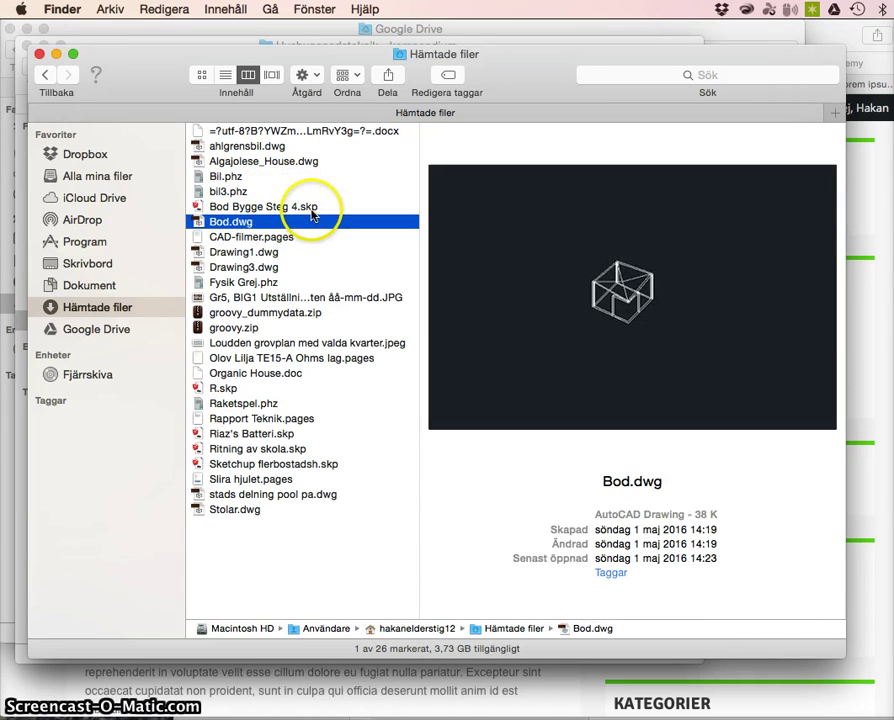
Duplicate the Gr5, BIG1 photo and rename the copy as "Gr5, BIG2 Utställningen i Orten åå-mm-dd.JPG".
click(271, 297)
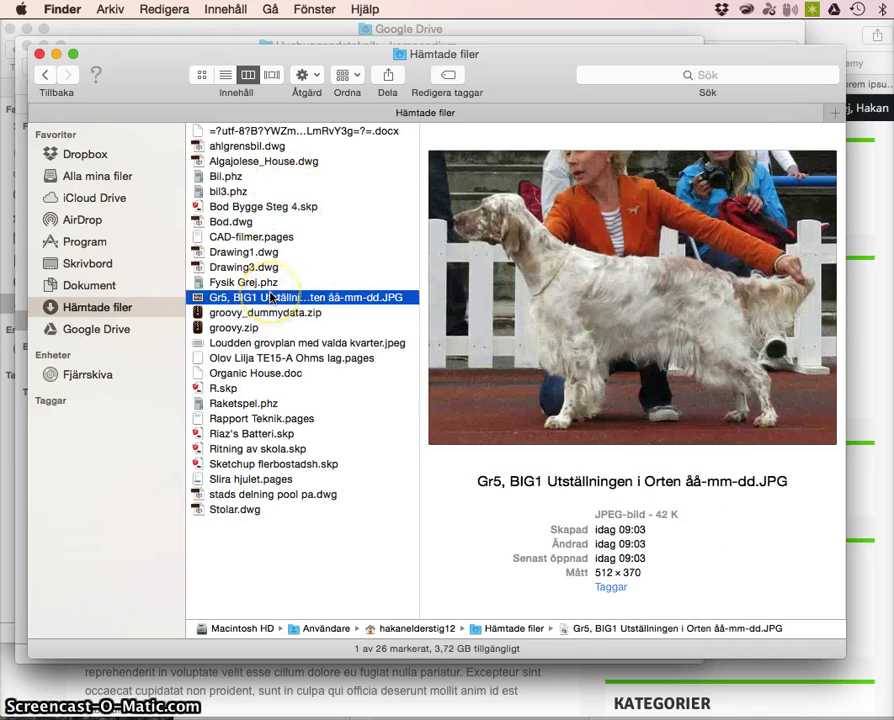
key(super+c)
key(super+v)
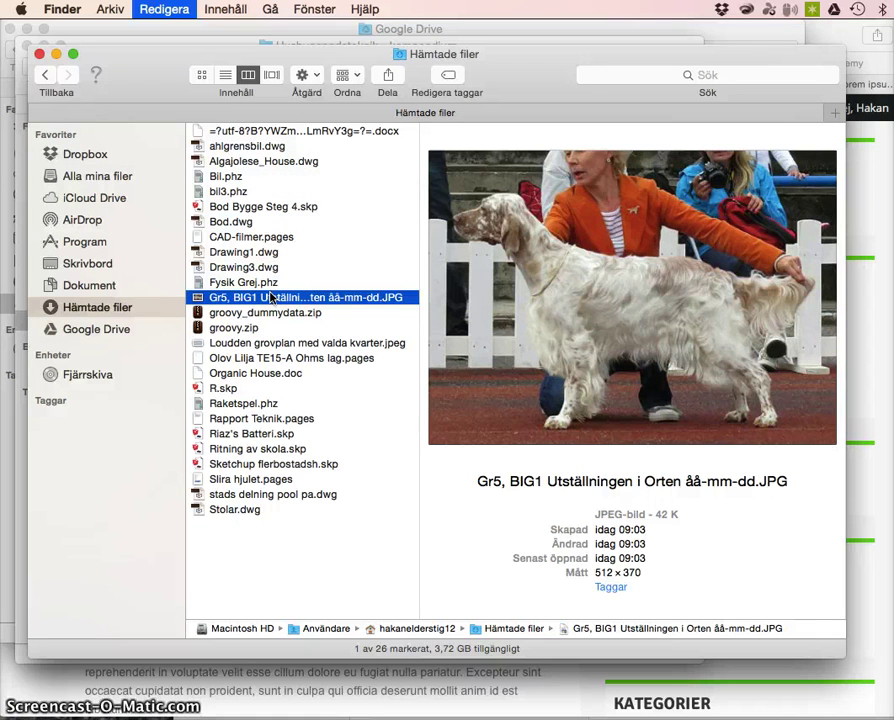
click(230, 299)
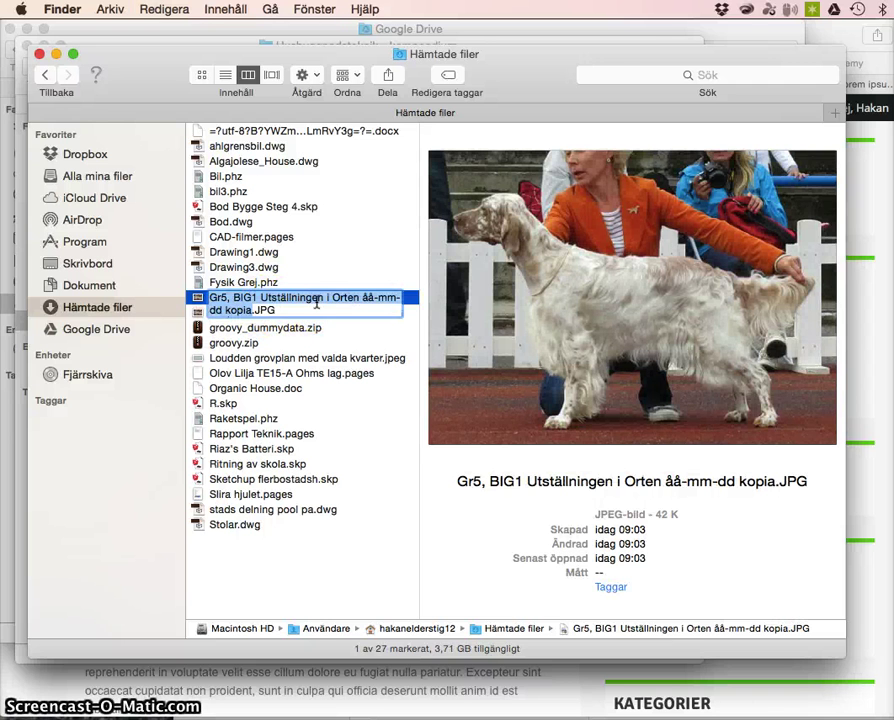
click(257, 298)
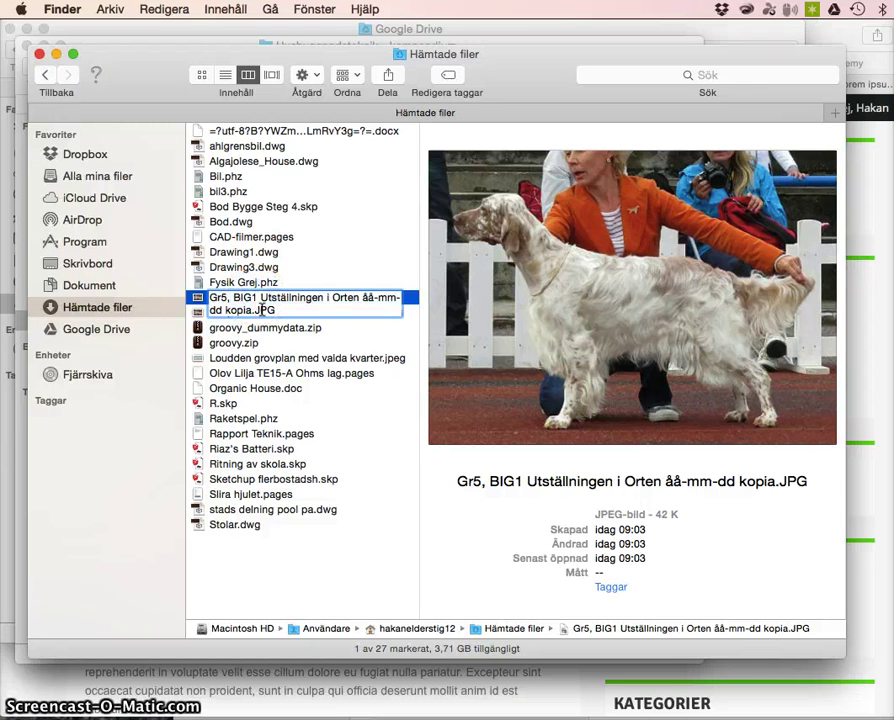
key(BackSpace)
text(2)
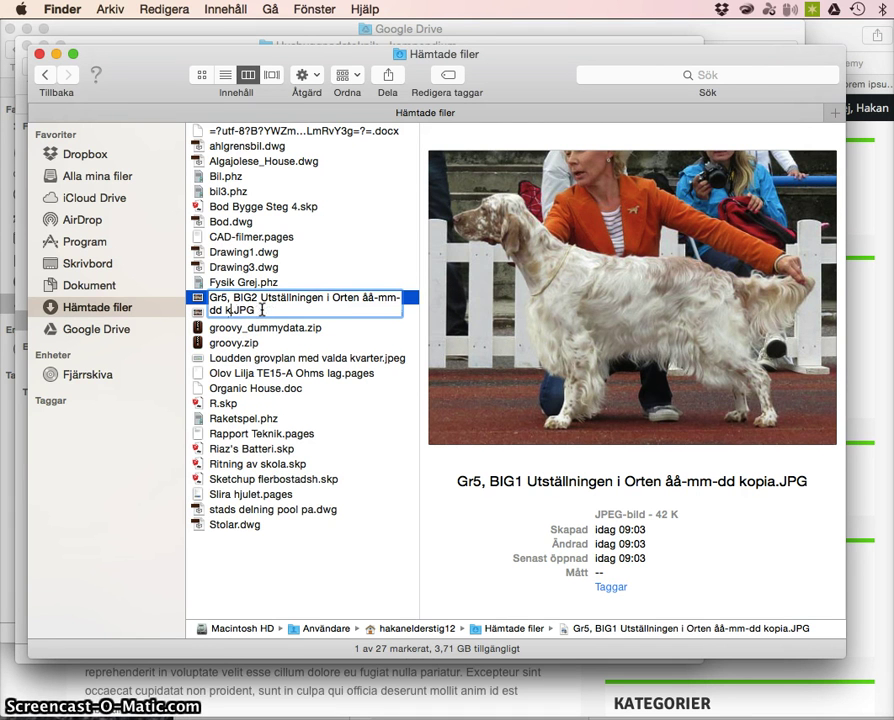
click(316, 342)
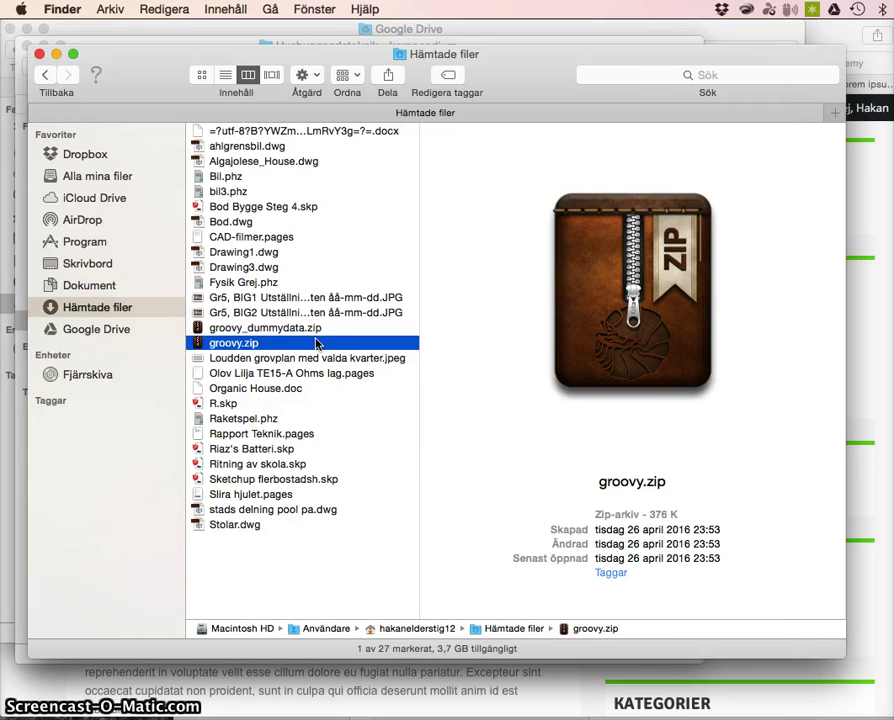
Switch to Safari and go through the Ringrapporter dashboard to the page for adding new media.
key(super+Tab)
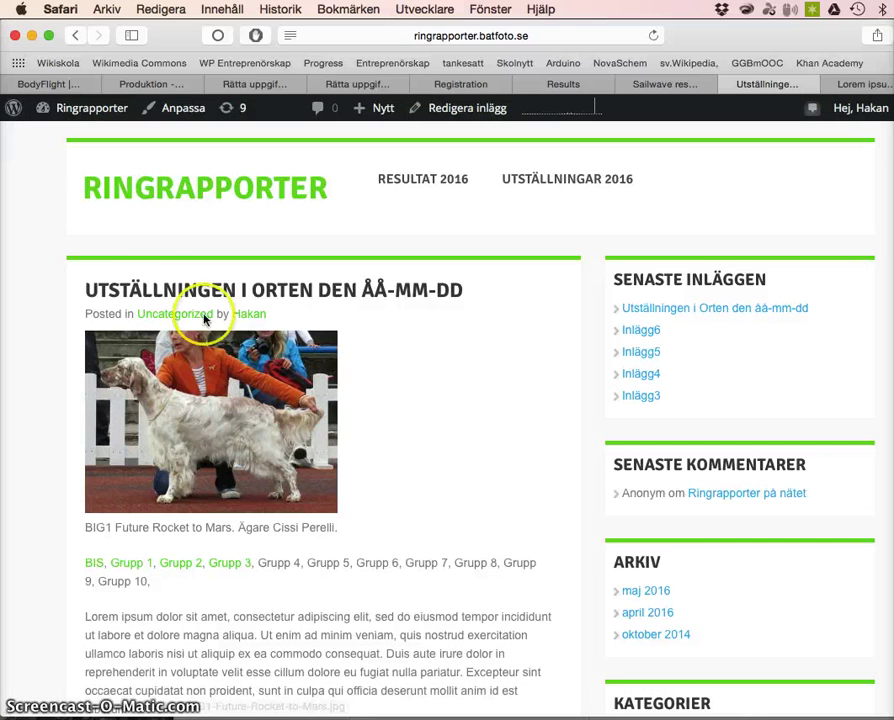
mouse_move(110, 106)
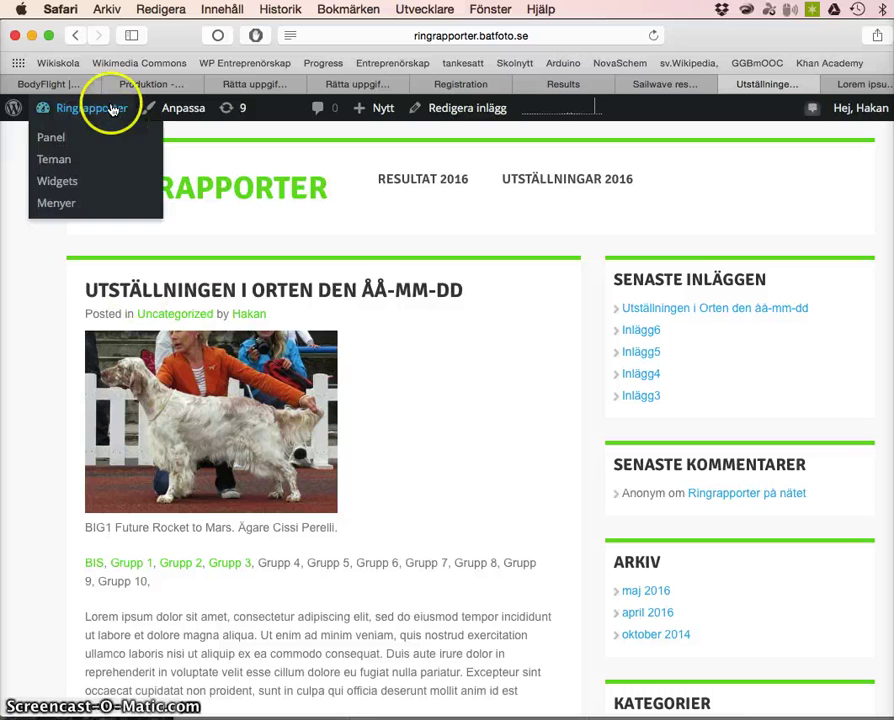
click(57, 136)
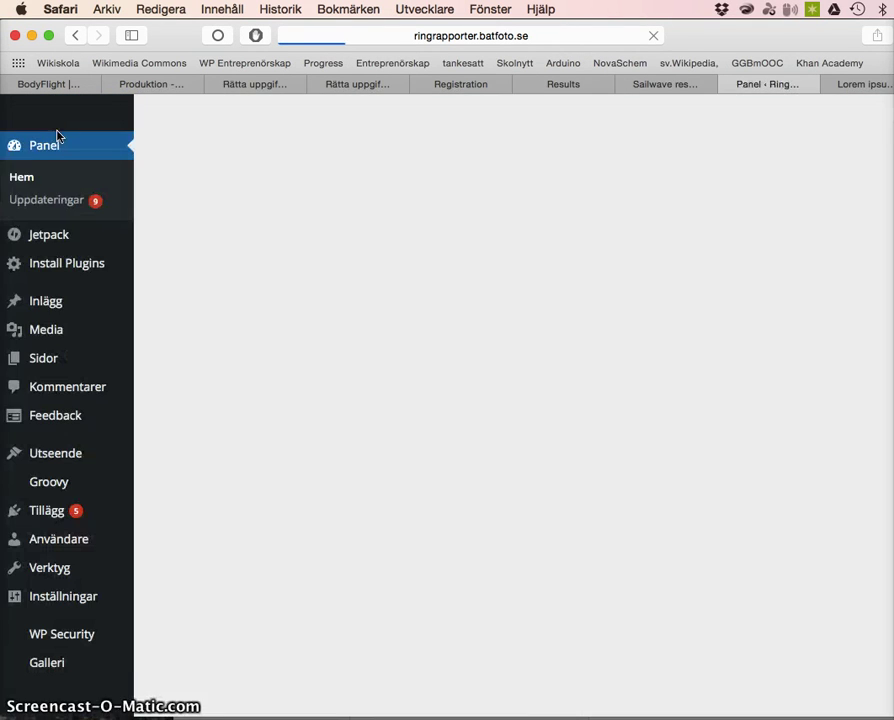
click(34, 243)
mouse_move(36, 330)
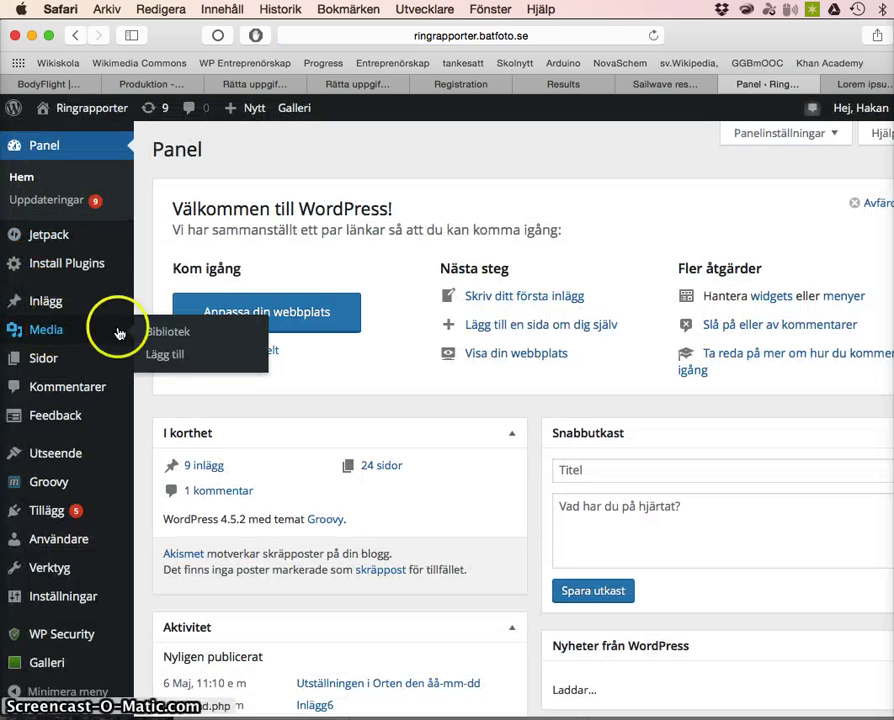
click(157, 353)
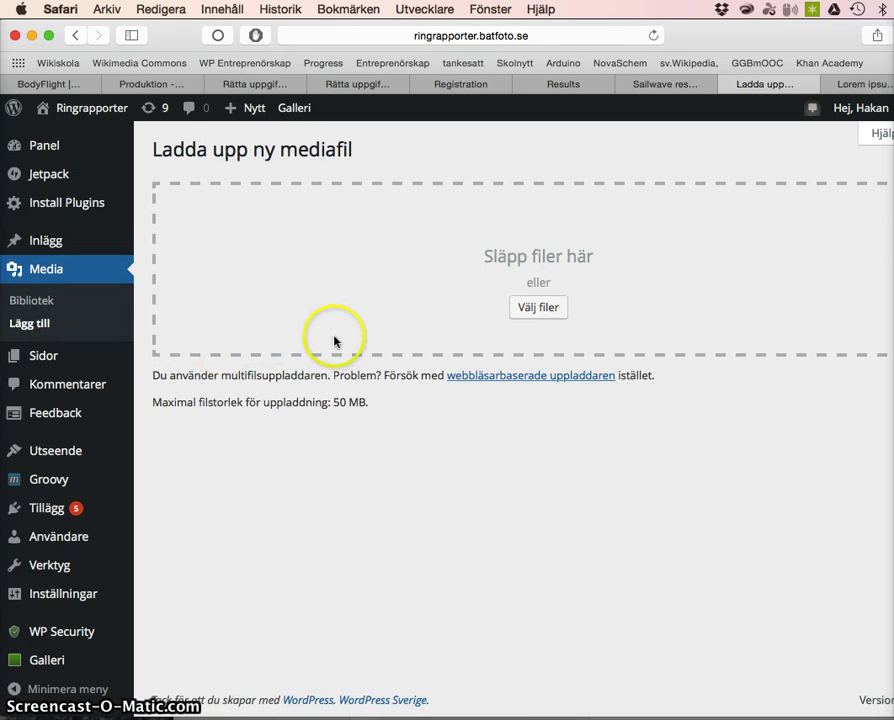
Upload the Gr5, BIG1 and Gr5, BIG2 "Utställningen i Orten åå-mm-dd.JPG" photos from Hämtade filer to the media library.
click(539, 311)
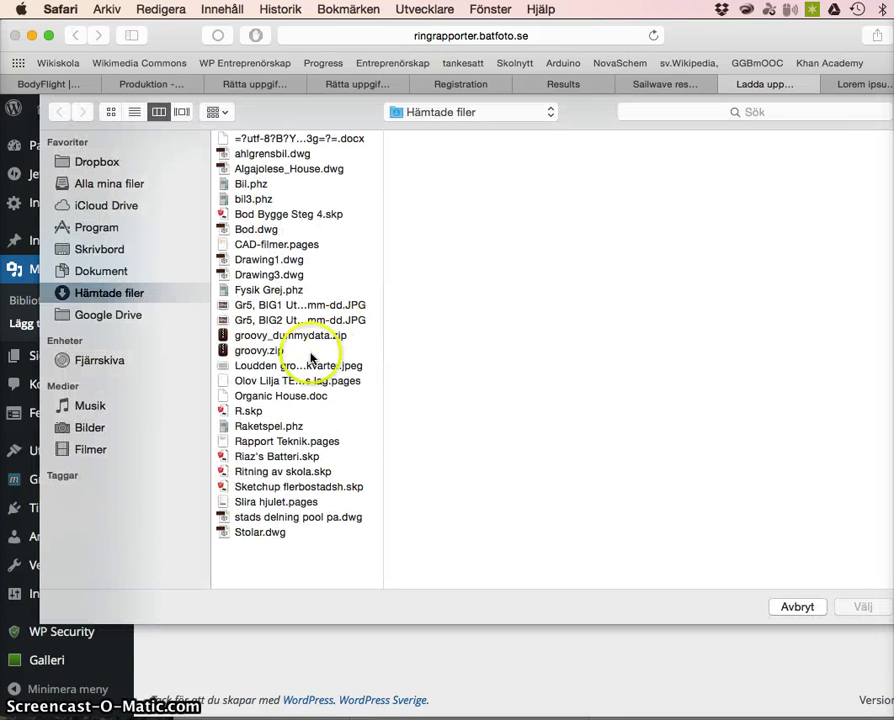
click(252, 305)
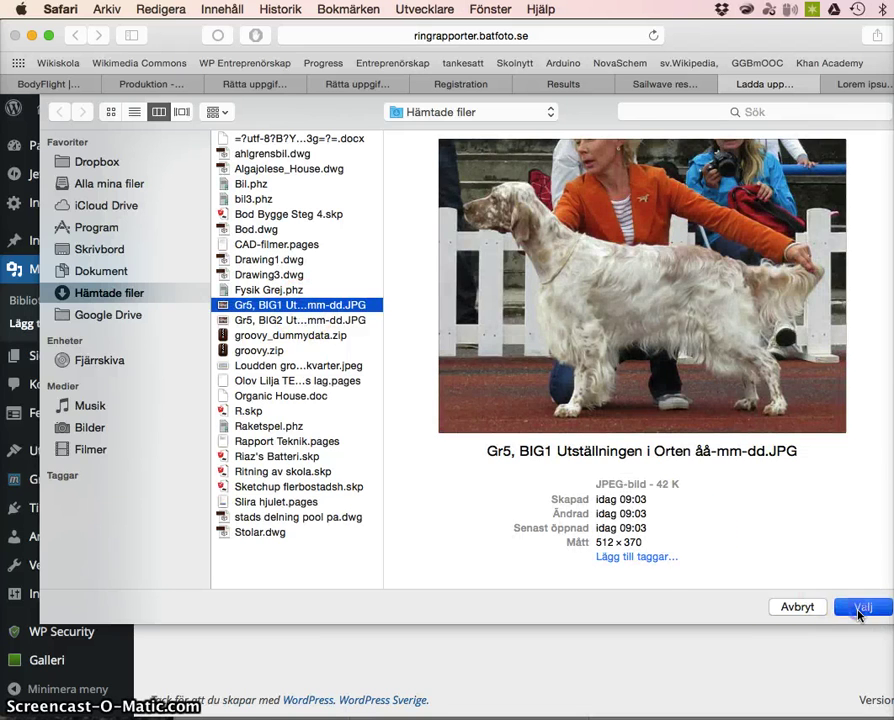
click(858, 610)
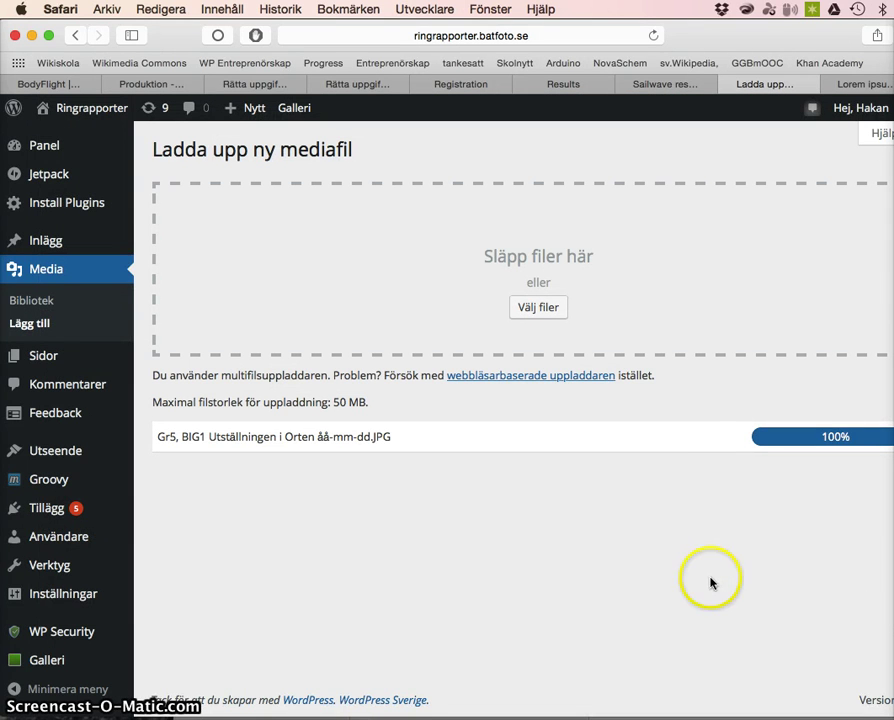
click(551, 316)
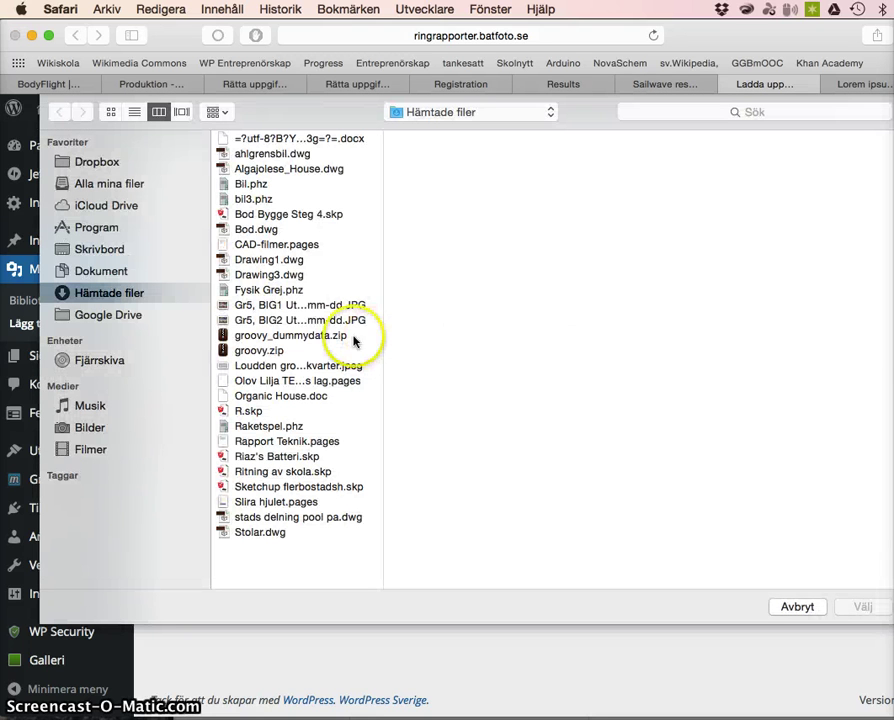
double_click(290, 322)
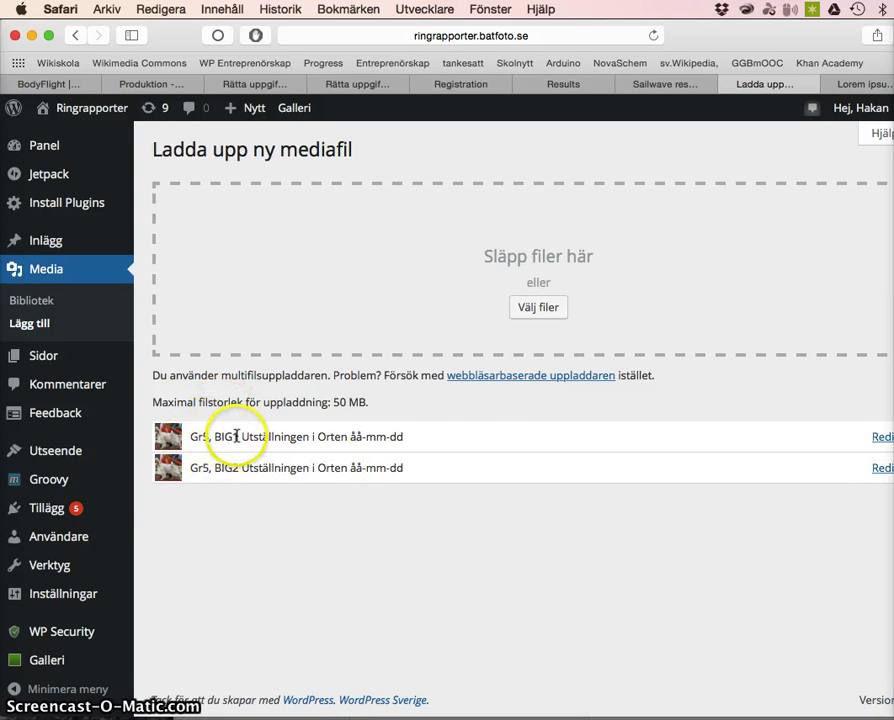
Open the edit page of the uploaded Gr5, BIG1 photo in a new tab and start the image editor.
super+click(882, 440)
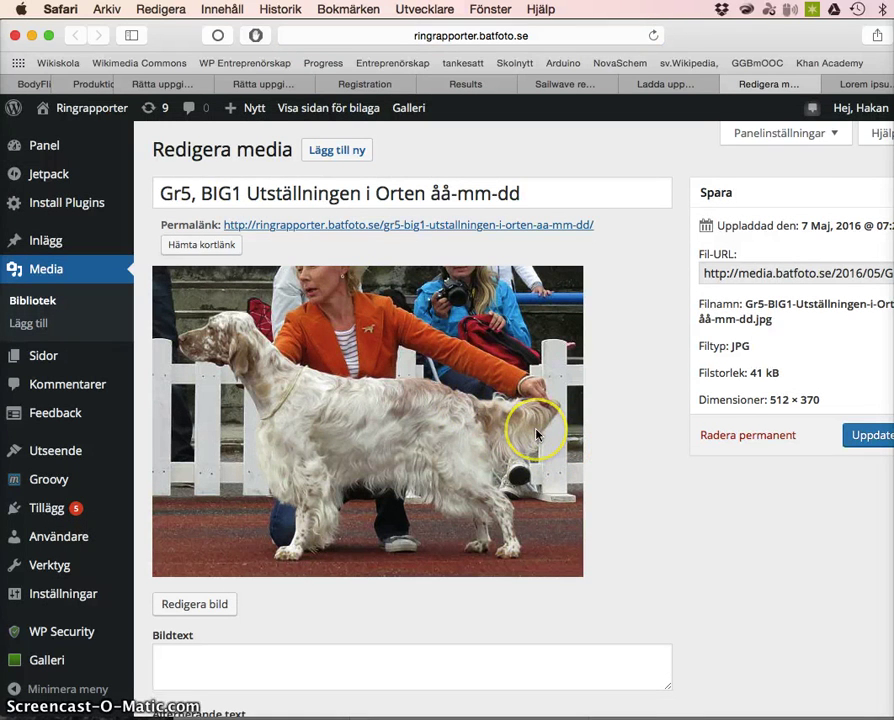
scroll(536, 433, down, 1)
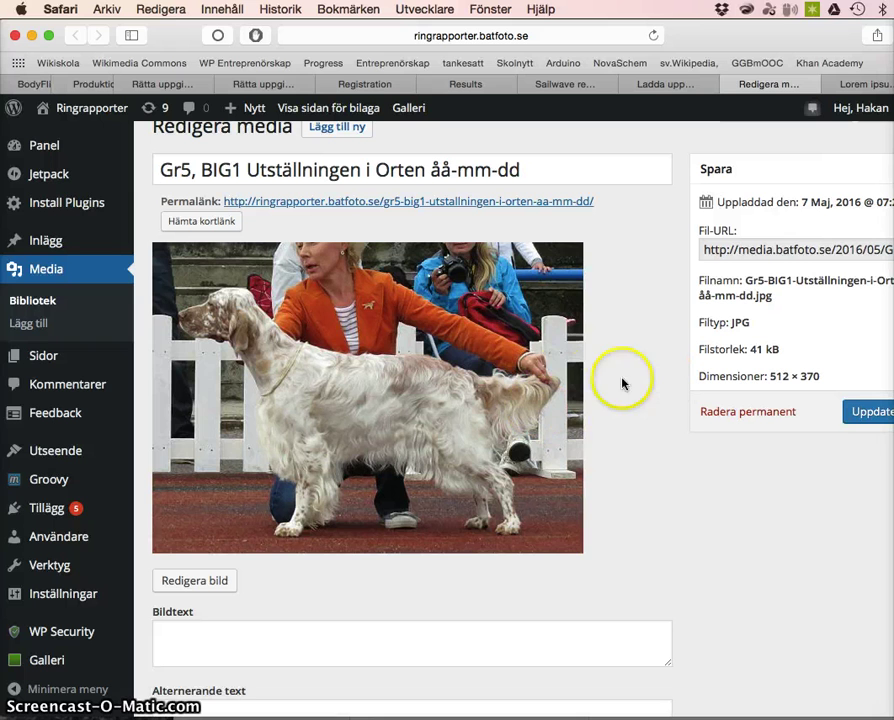
scroll(492, 365, up, 1)
scroll(494, 362, up, 1)
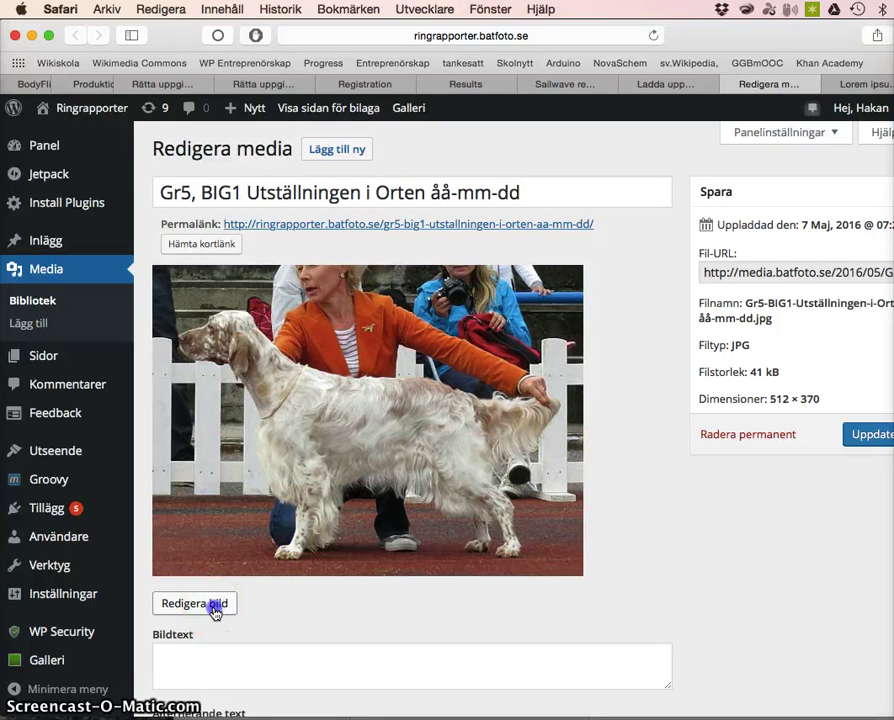
click(307, 590)
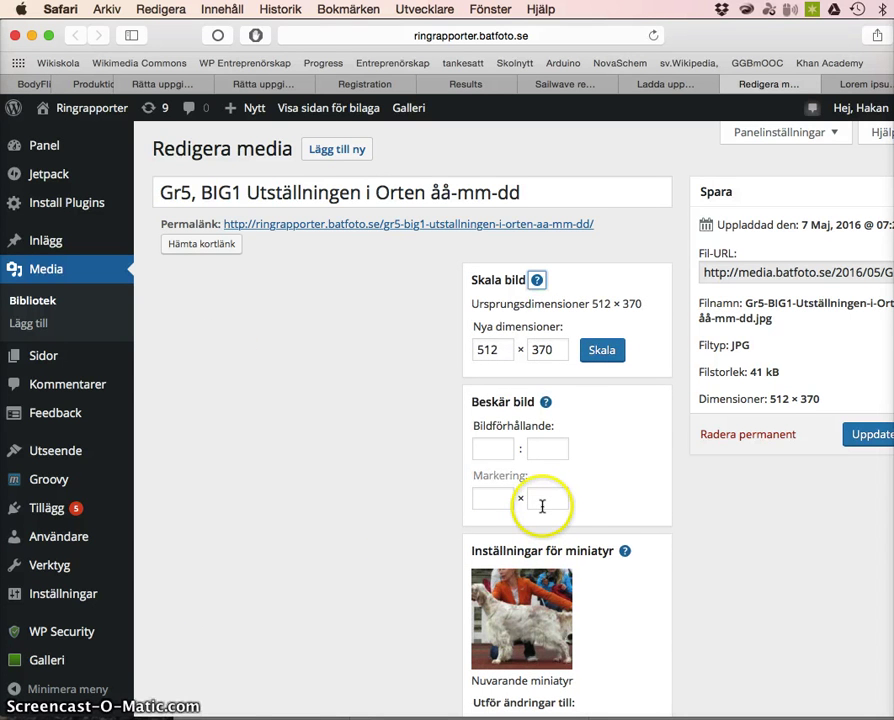
Examine the scaling, cropping and thumbnail options of the Gr5, BIG1 photo and its caption, alternative text and description fields.
scroll(677, 485, down, 10)
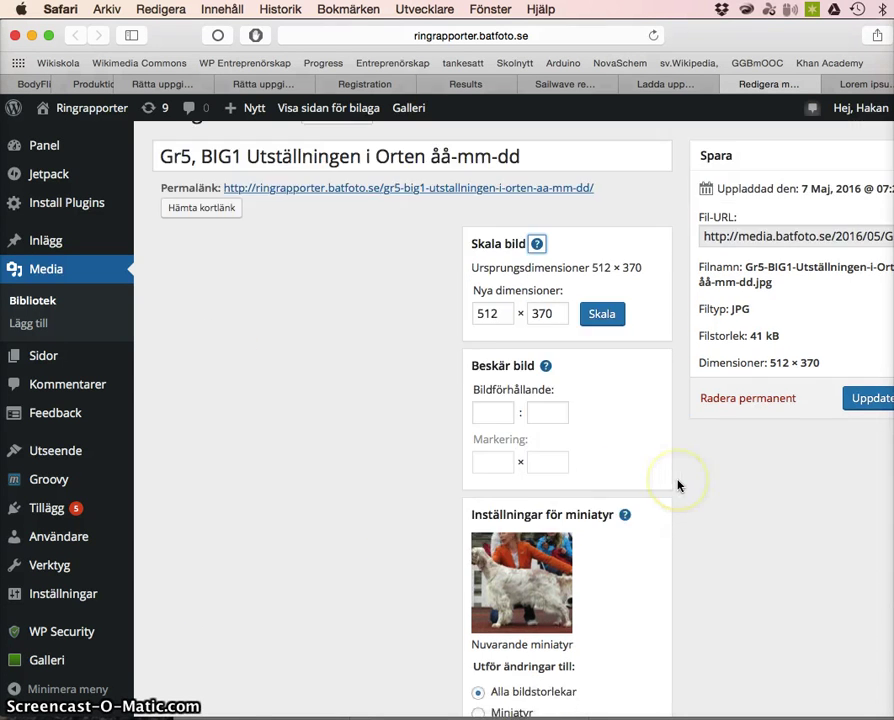
scroll(677, 485, down, 3)
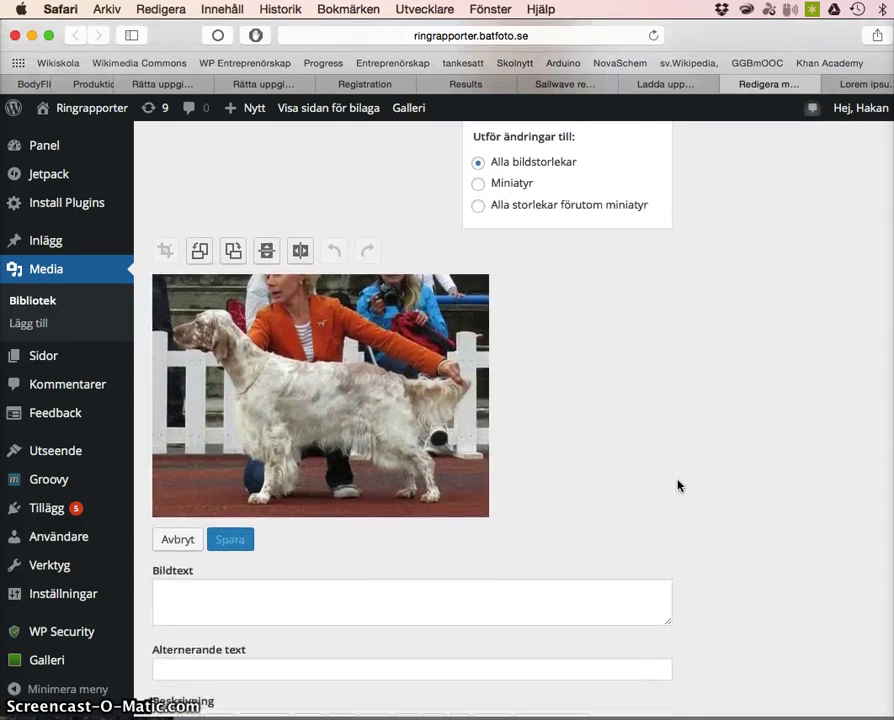
click(470, 502)
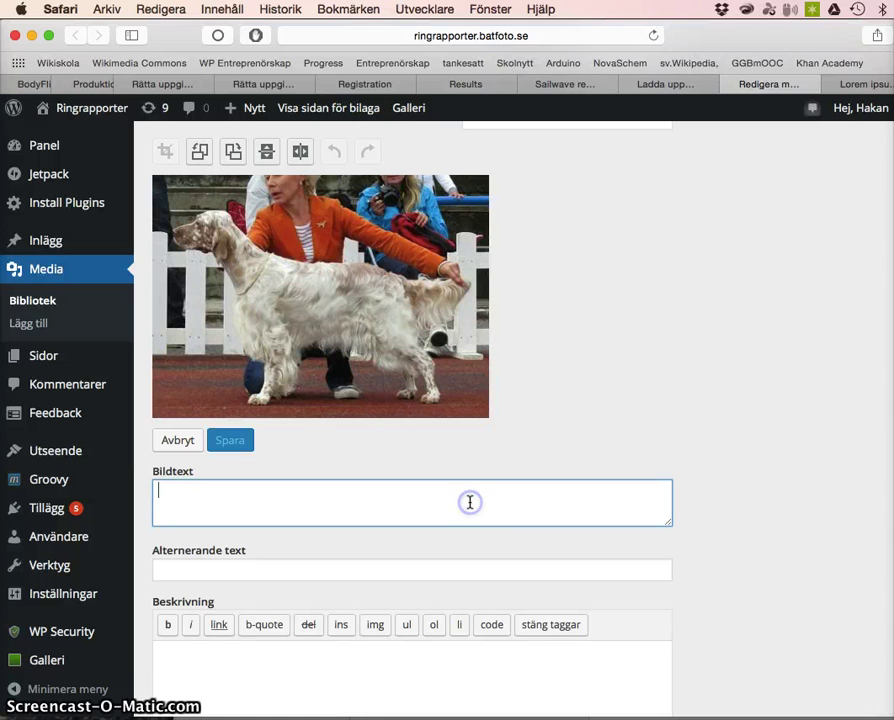
scroll(470, 502, up, 13)
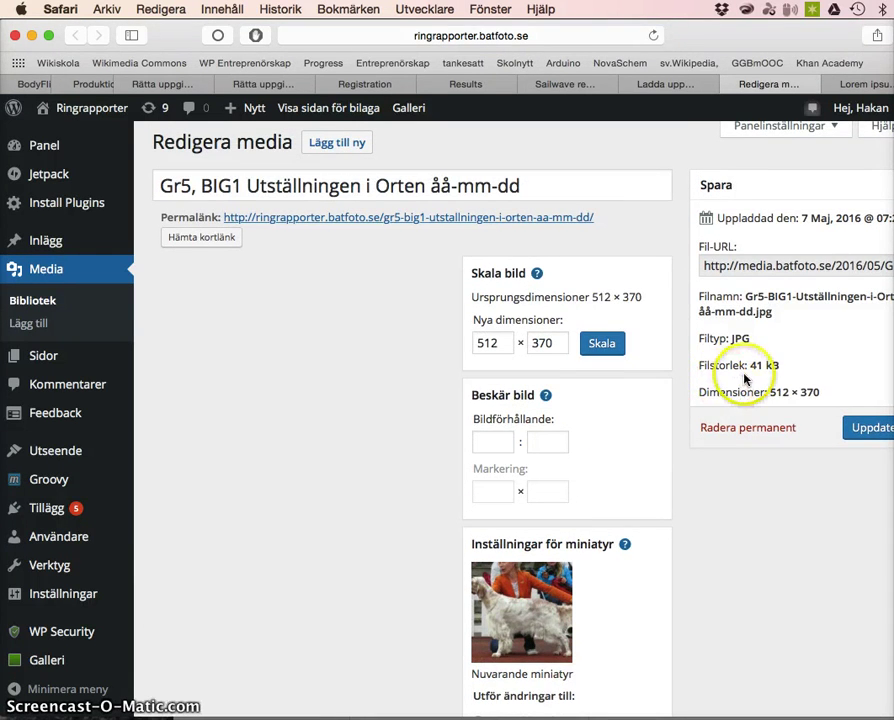
scroll(744, 378, up, 1)
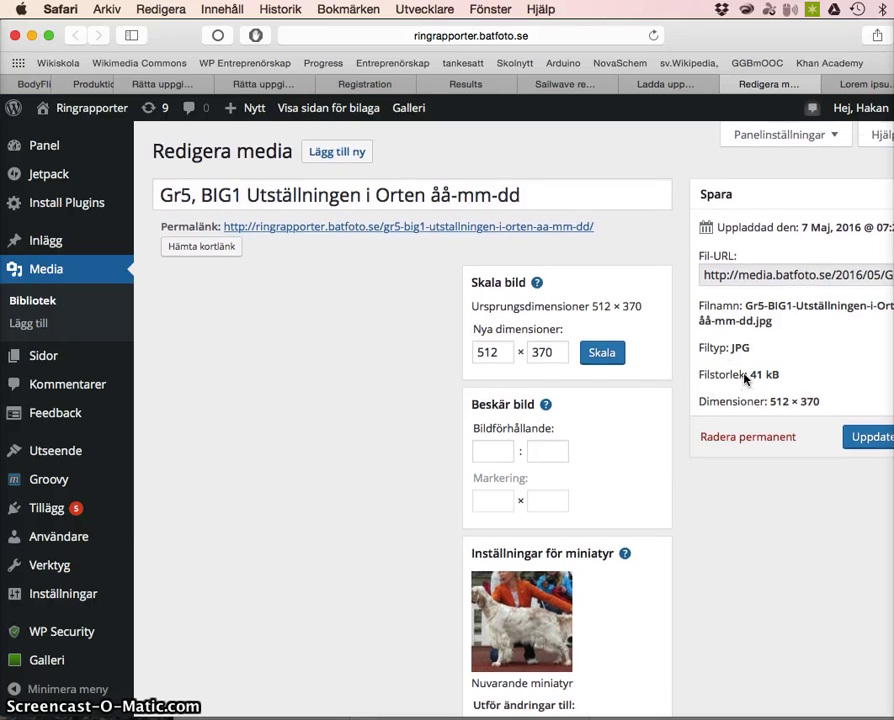
Copy the file name of the Gr5, BIG1 photo without its .jpg extension from the saved file details.
click(802, 272)
click(825, 278)
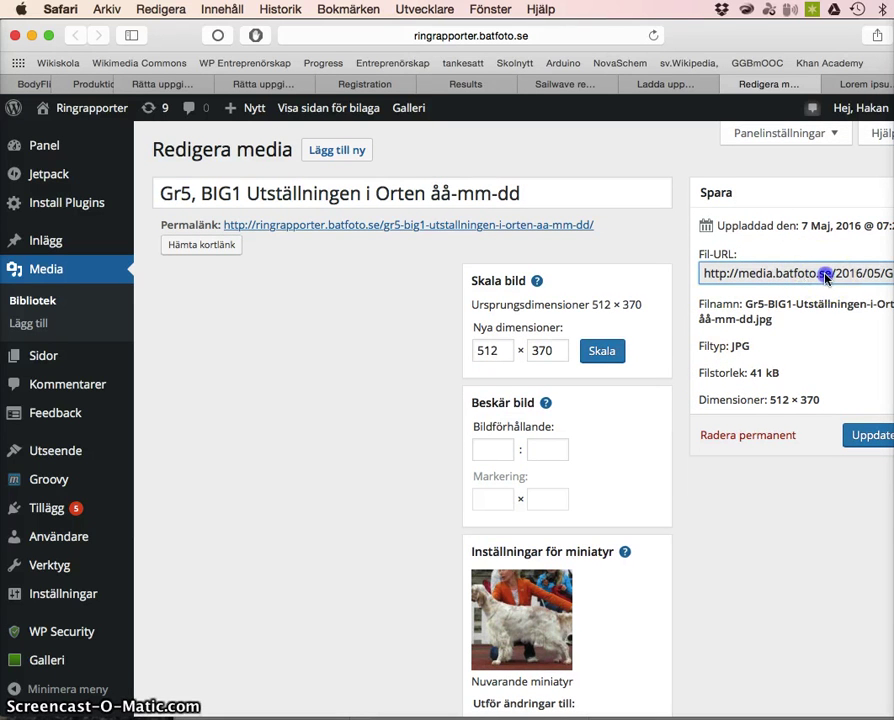
click(778, 275)
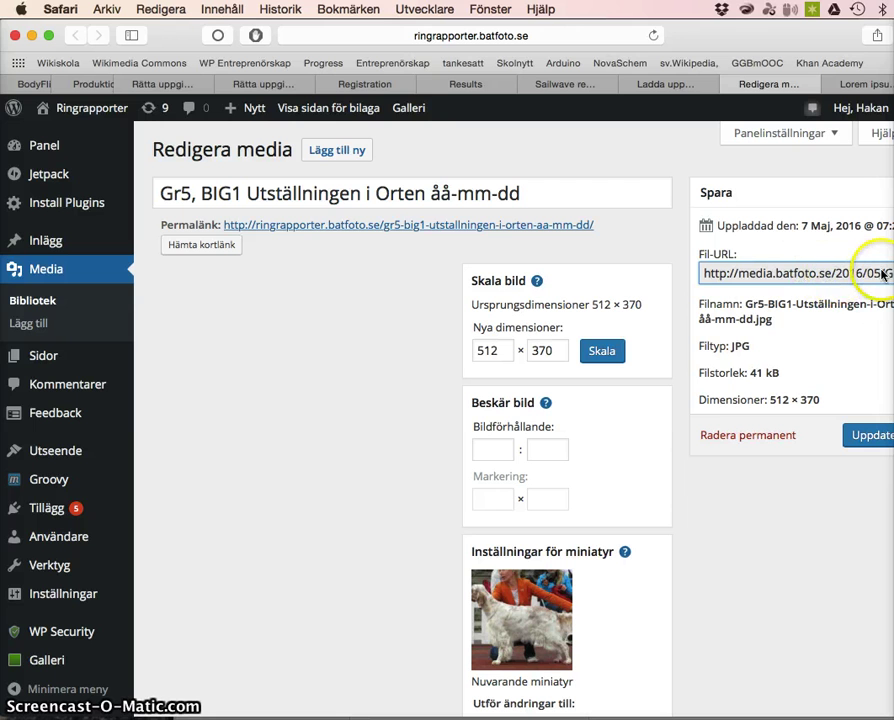
click(752, 320)
drag(752, 320, 745, 307)
key(super+c)
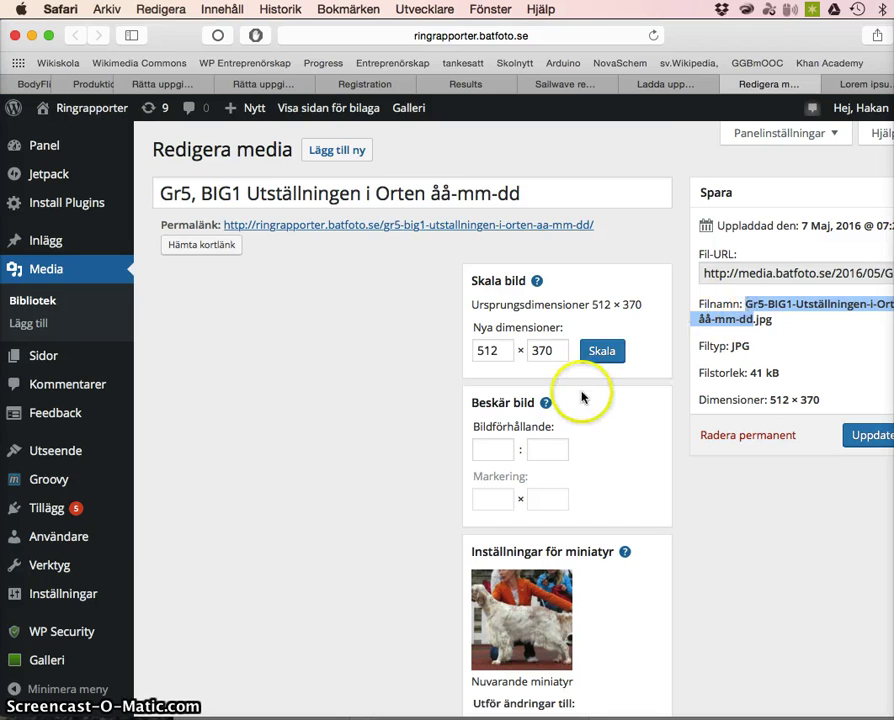
Enter "Gr5-BIG1-Utställningen-i-Orten-åå-mm-dd" as the photo's caption and update the media file.
scroll(347, 423, down, 10)
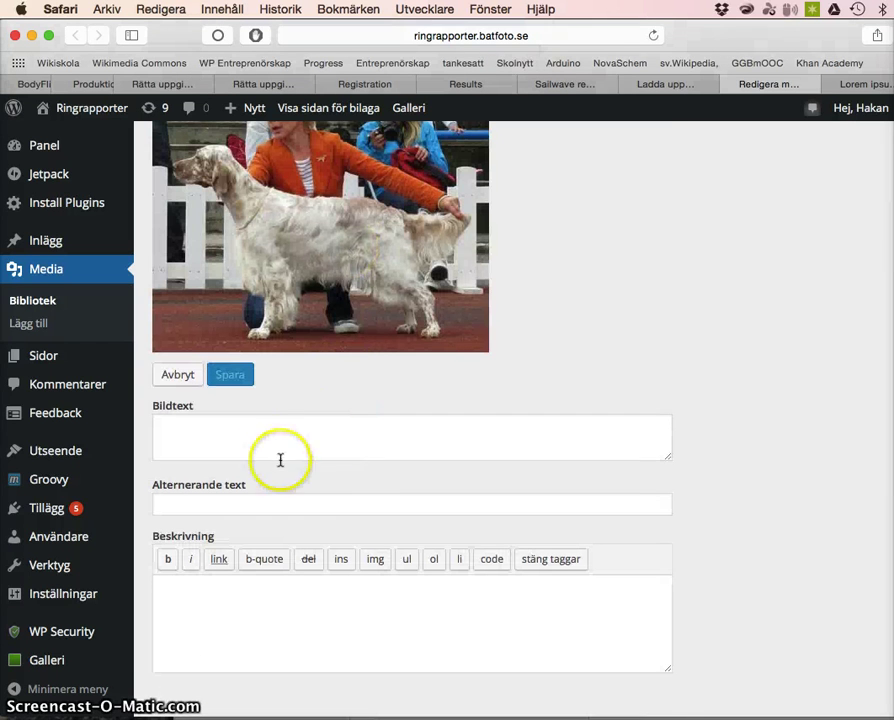
click(276, 441)
key(super+v)
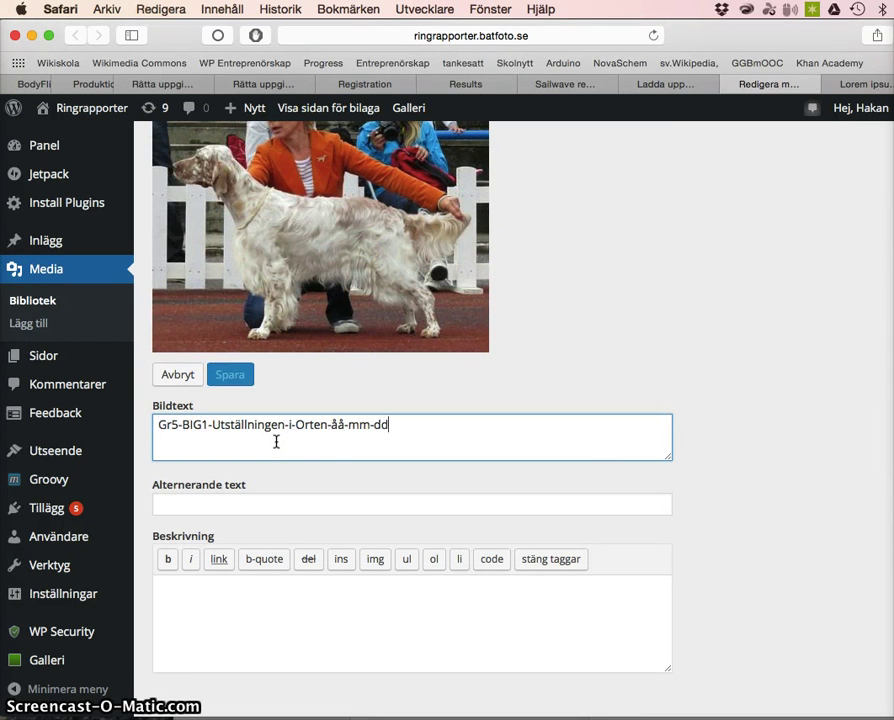
click(306, 448)
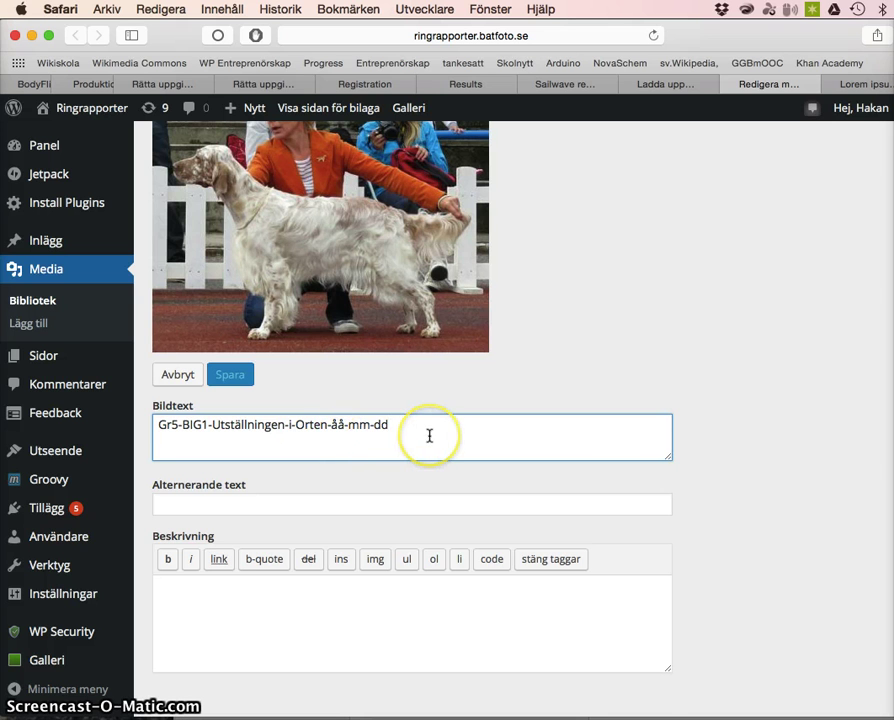
scroll(730, 398, up, 3)
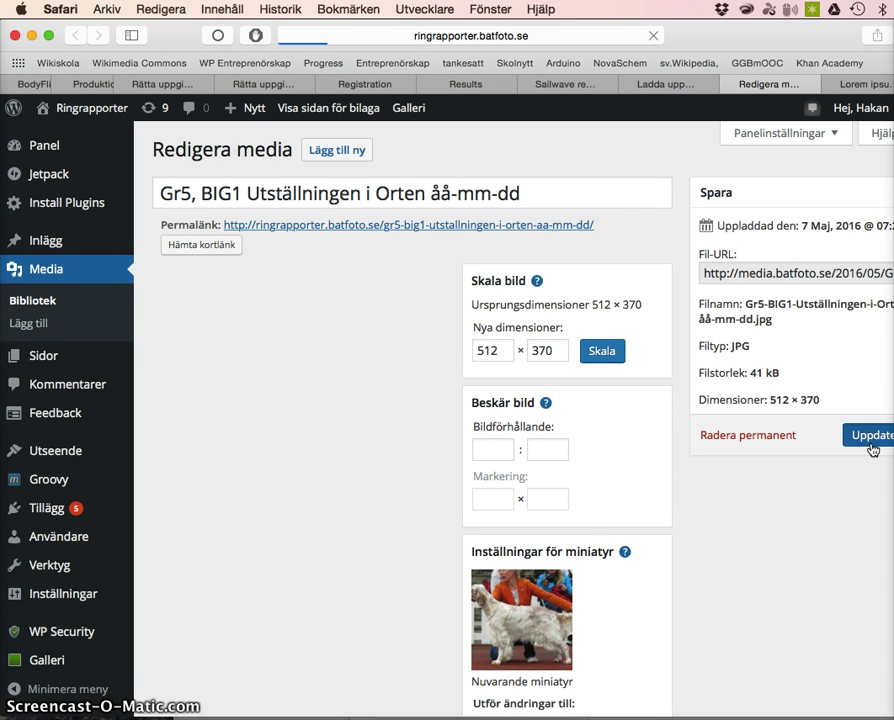
click(873, 436)
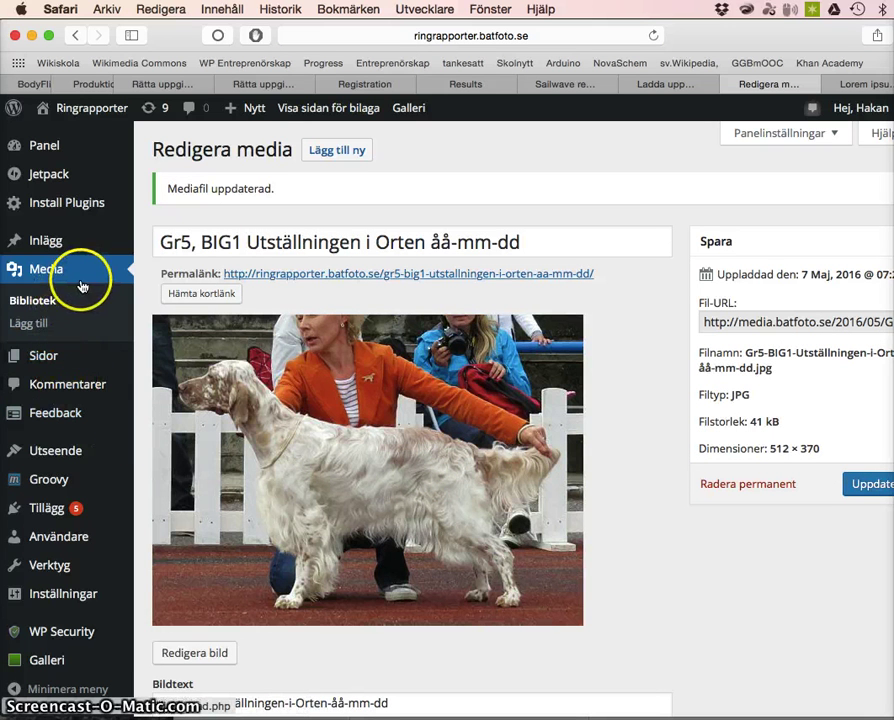
Open the Gr5, BIG2 photo from the media library and copy its title "Gr5, BIG2 Utställningen i Orten åå-mm-dd" into the caption.
click(37, 304)
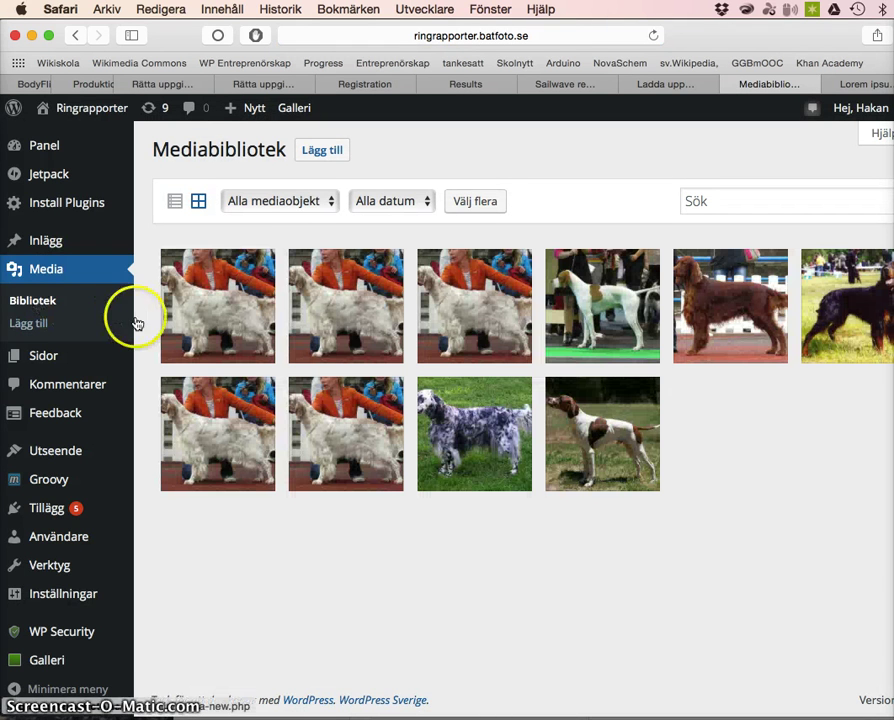
click(197, 314)
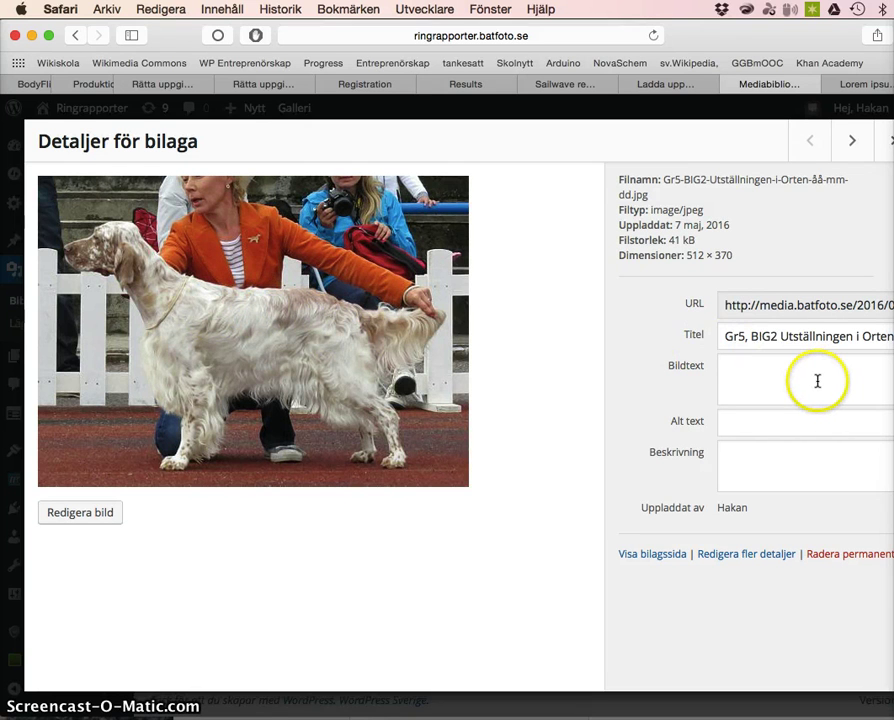
drag(727, 337, 893, 337)
key(super+c)
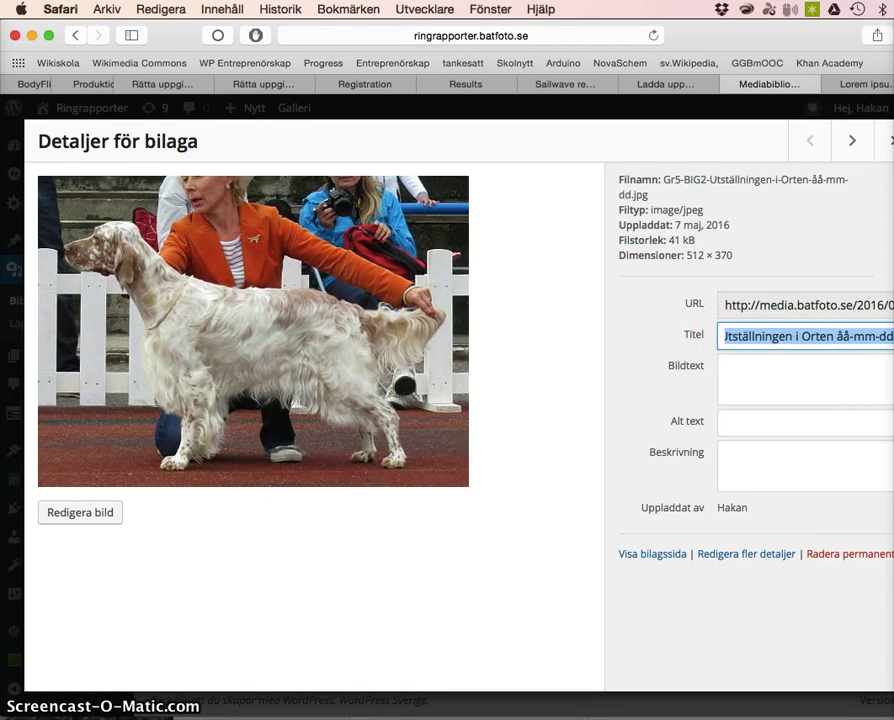
click(819, 374)
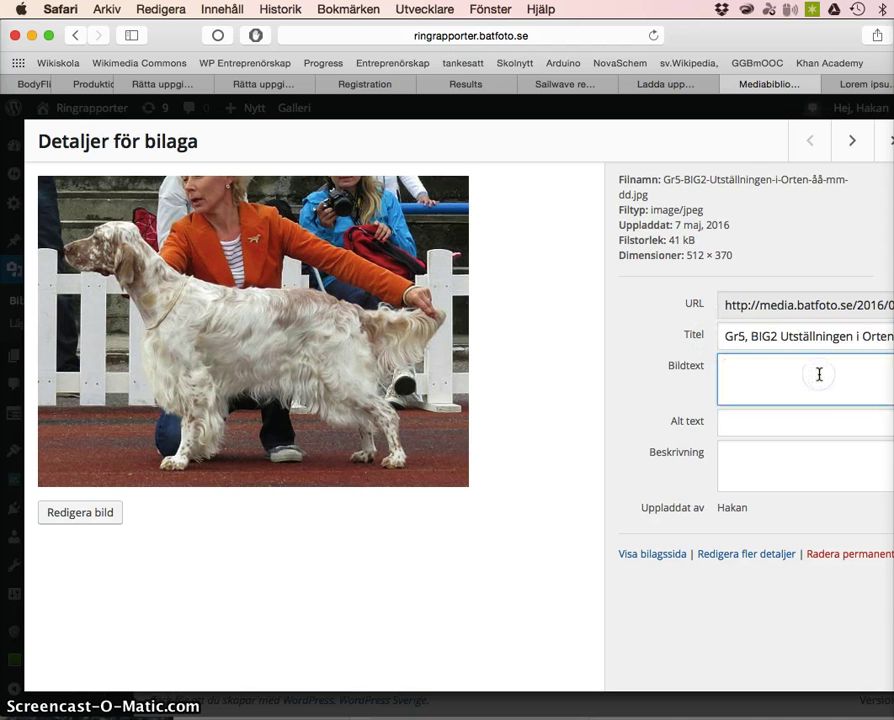
key(super+v)
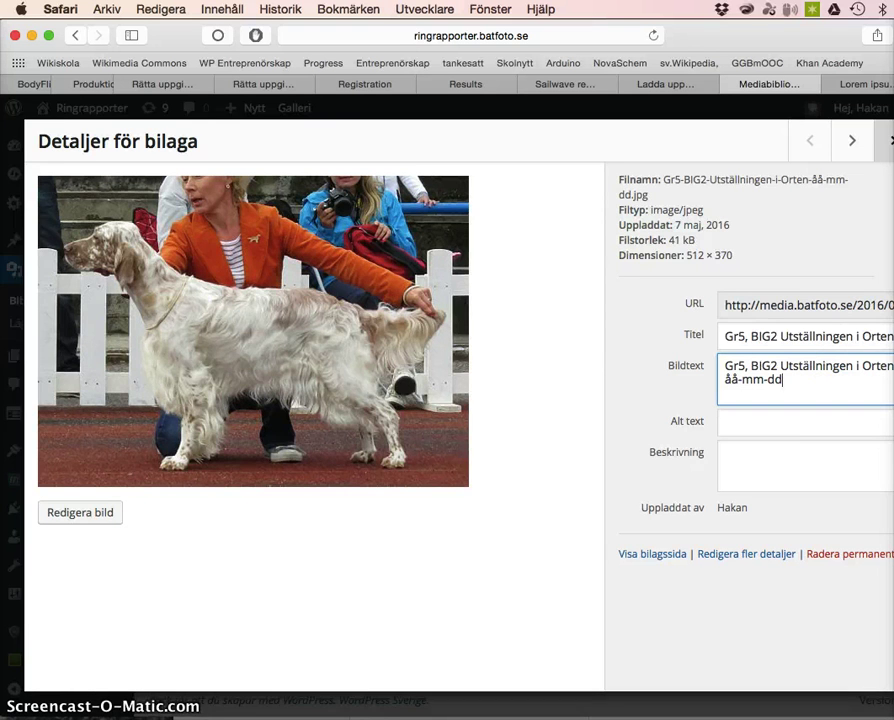
key(Escape)
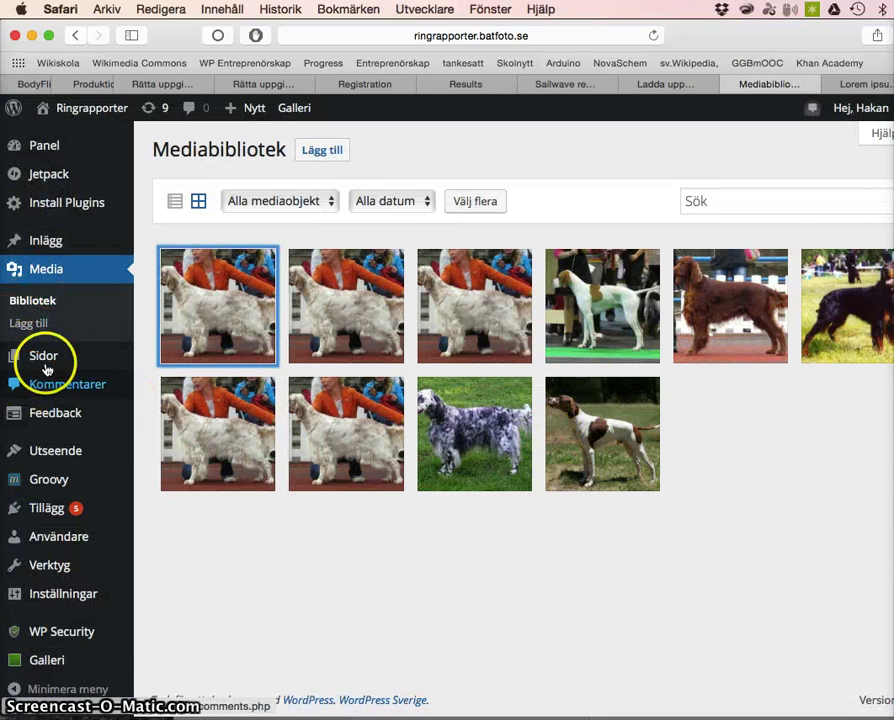
Create a new page titled "Grupp 5" and enter "Tillbaka" in its body, followed by a new line.
mouse_move(52, 366)
click(163, 383)
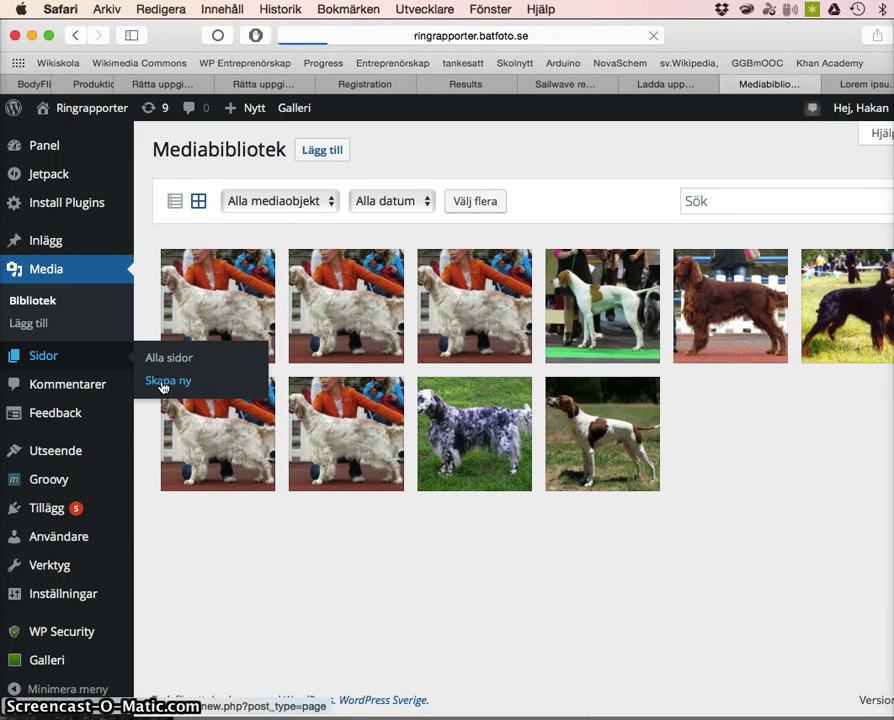
click(250, 328)
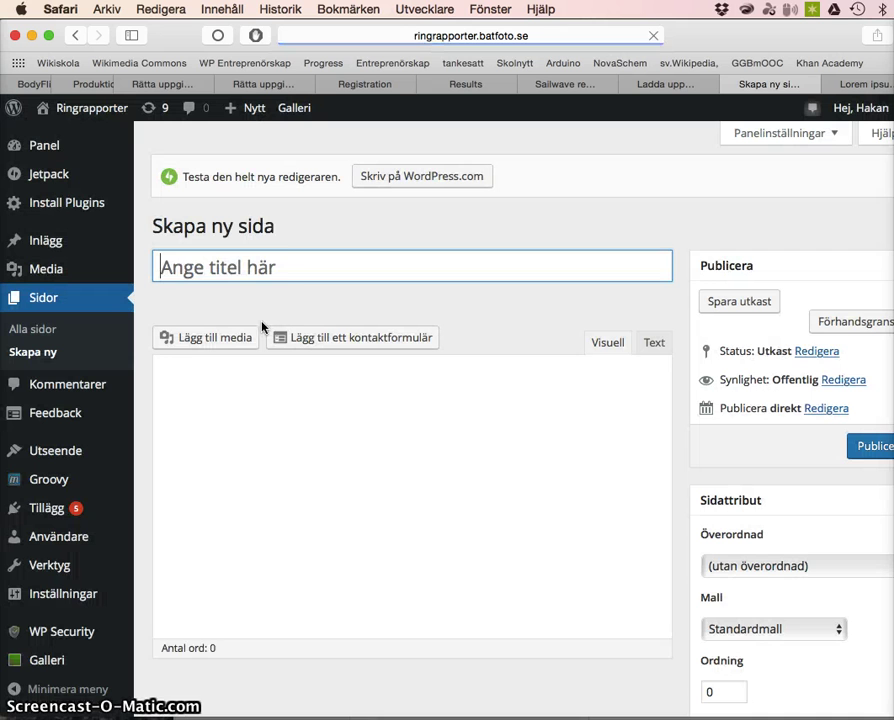
click(300, 277)
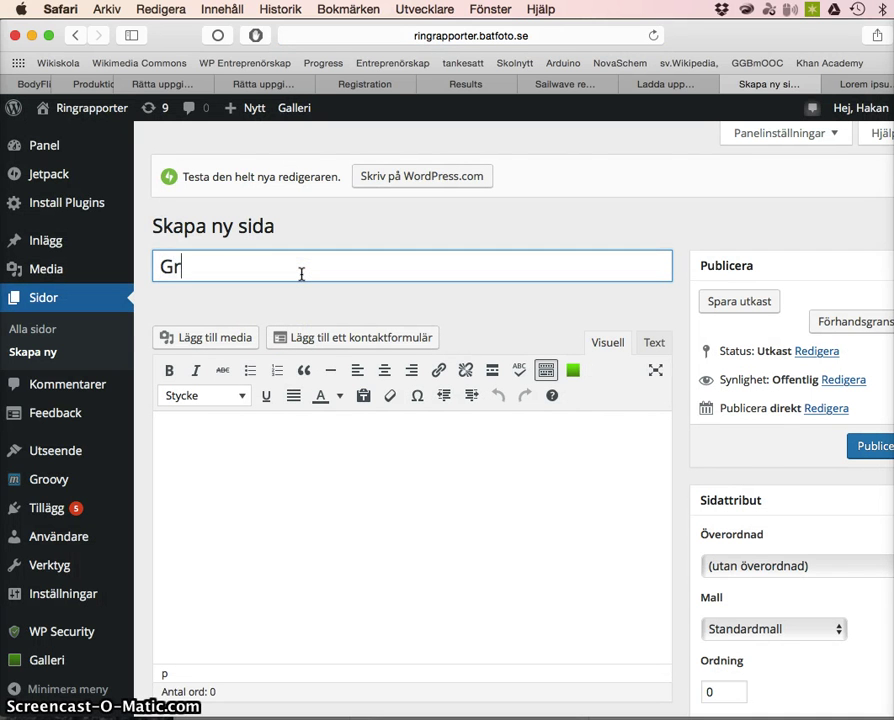
text(Grupp 5)
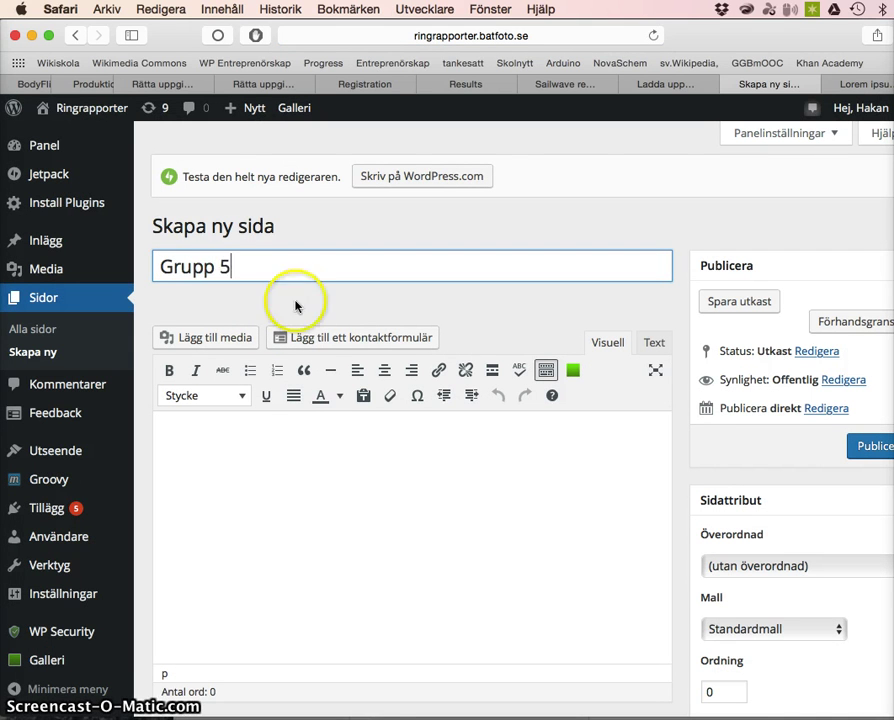
click(295, 450)
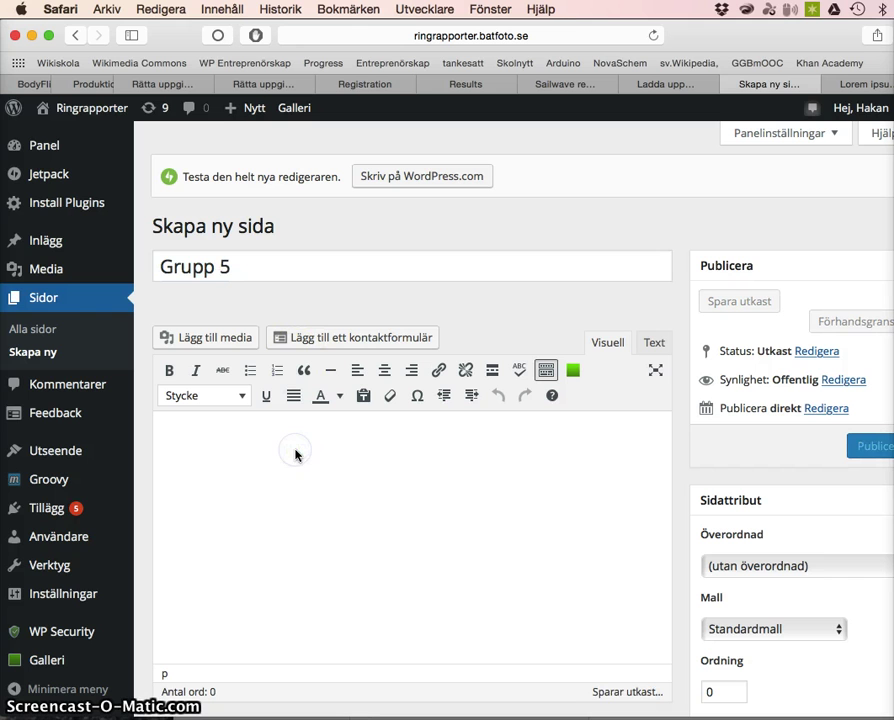
text(Tillb)
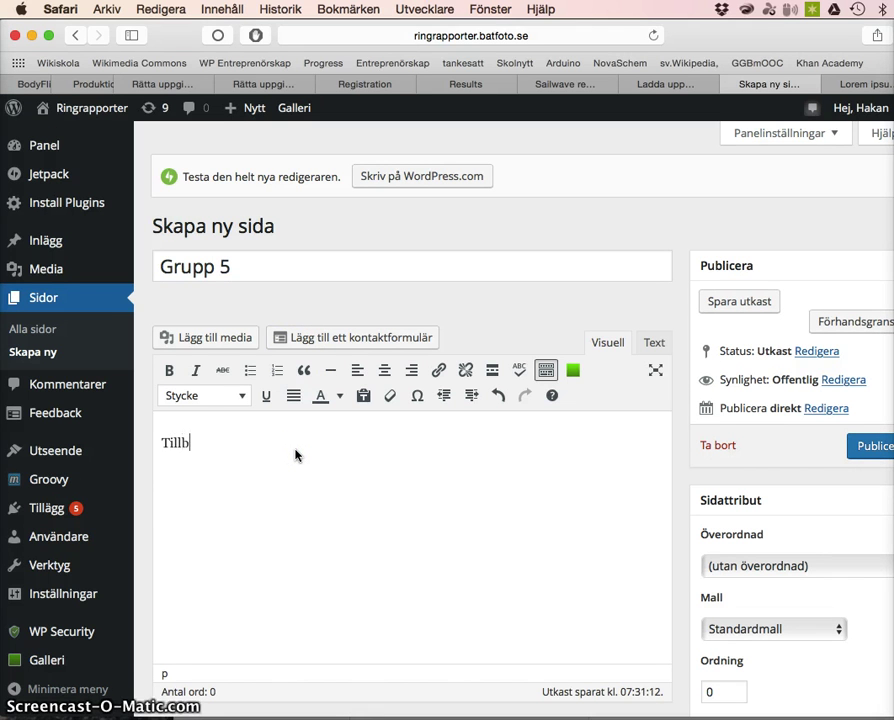
text(aka)
key(Return)
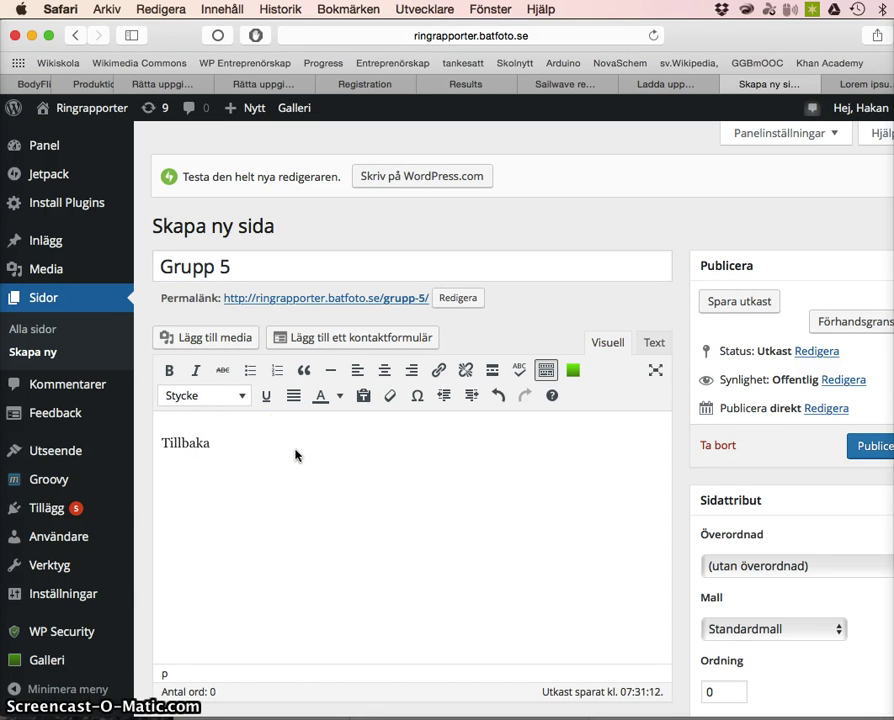
Insert the captioned Gr5, BIG1 photo from the media library below the "Tillbaka" text.
click(240, 338)
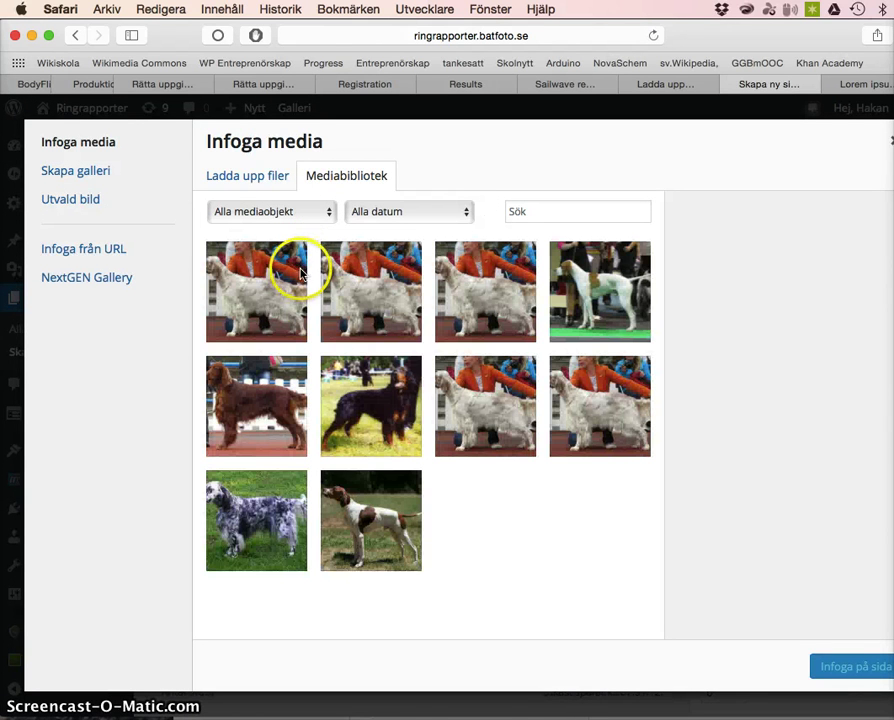
click(267, 310)
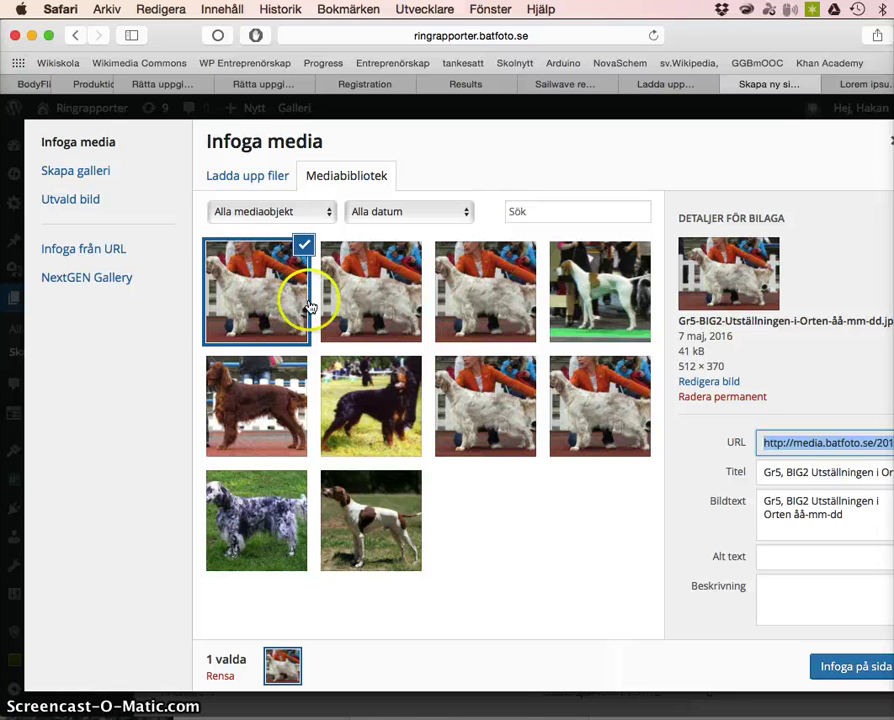
click(396, 312)
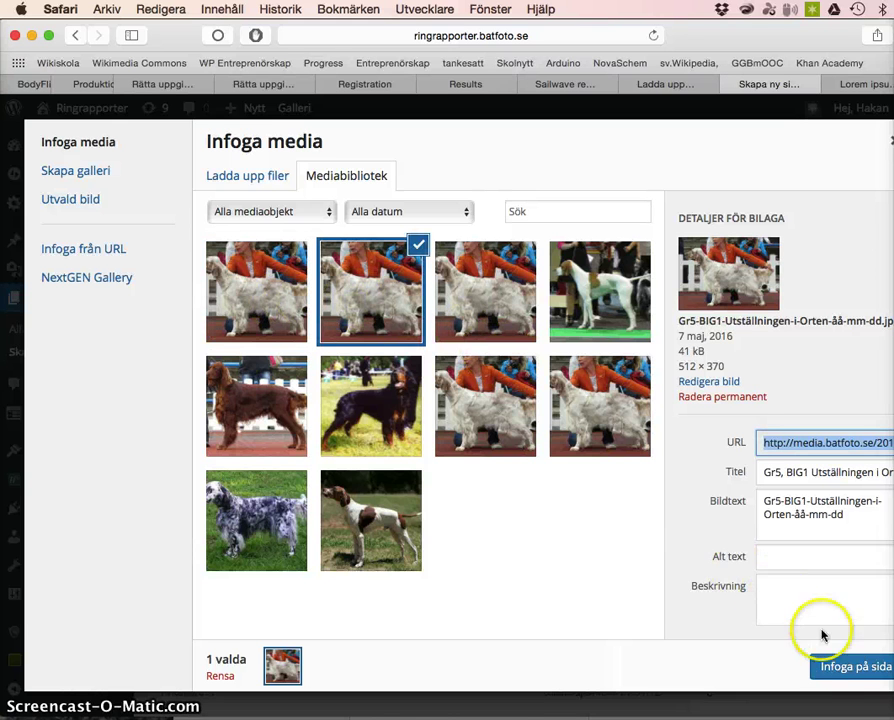
click(838, 670)
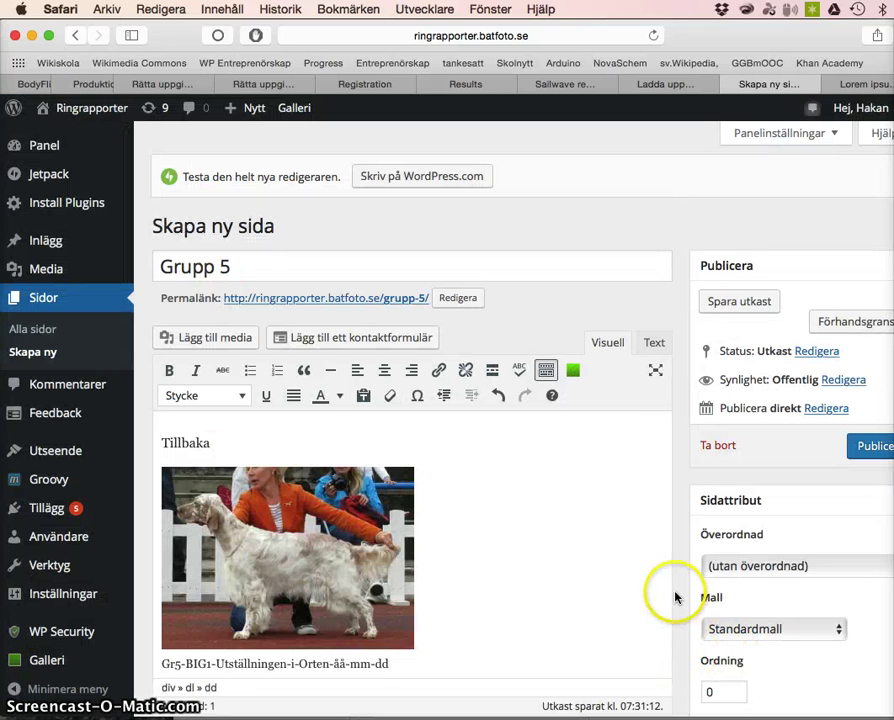
Insert the captioned Gr5, BIG2 photo from the media library below the BIG1 photo.
scroll(609, 601, down, 3)
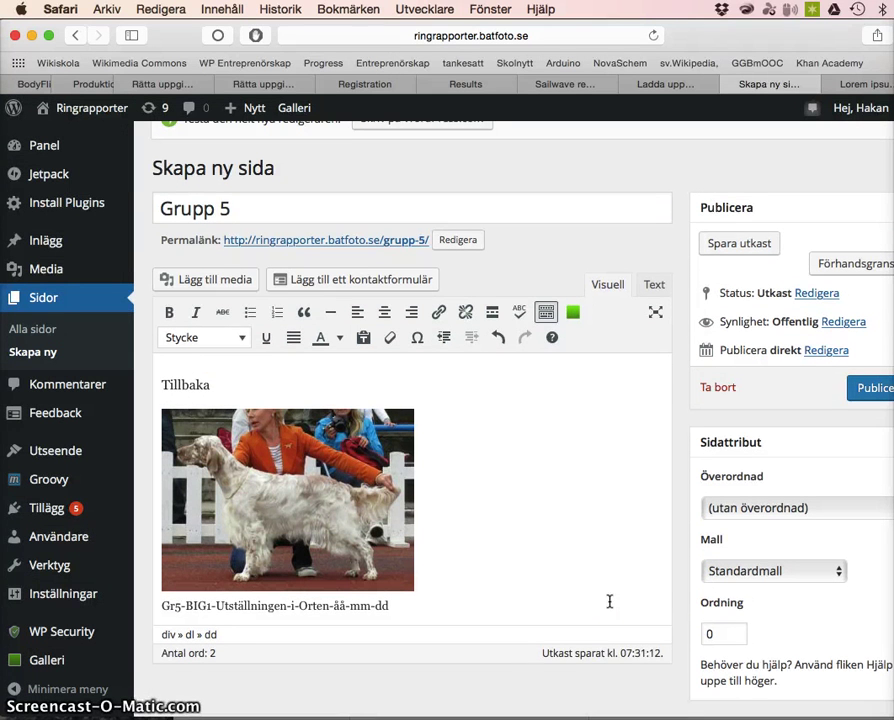
click(216, 282)
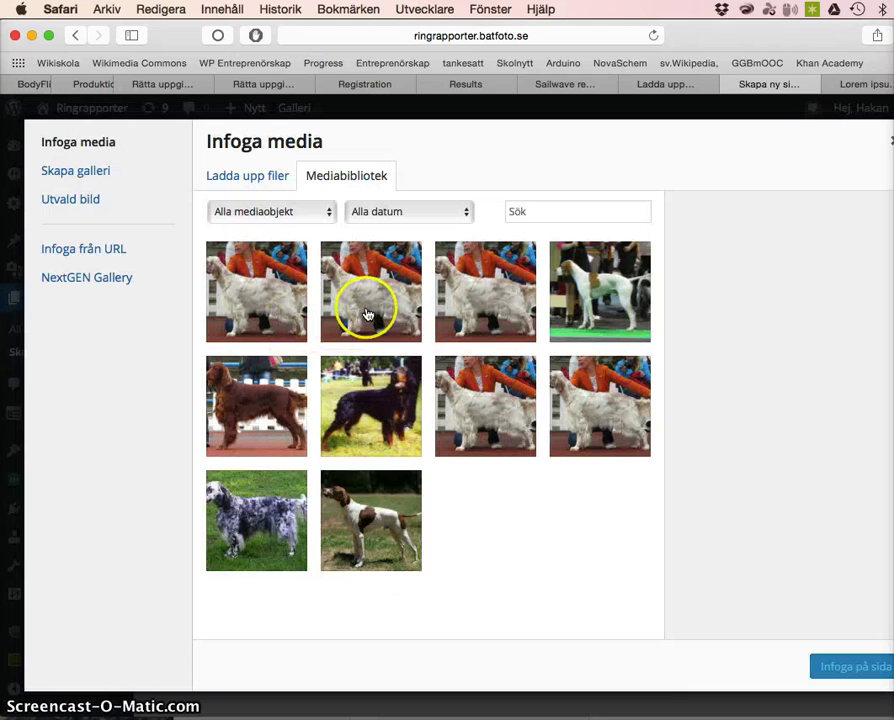
click(277, 316)
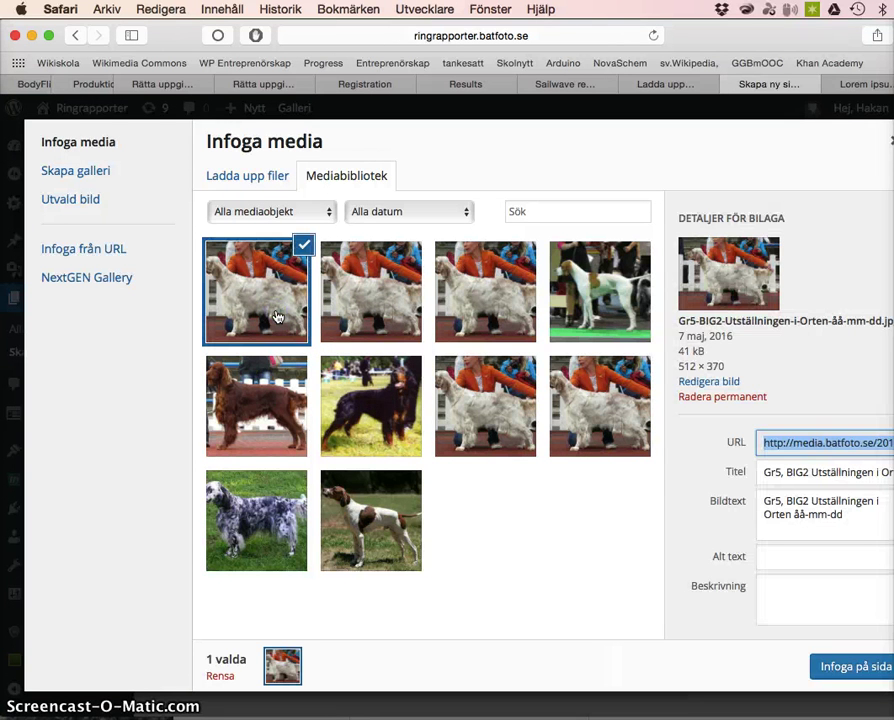
click(851, 674)
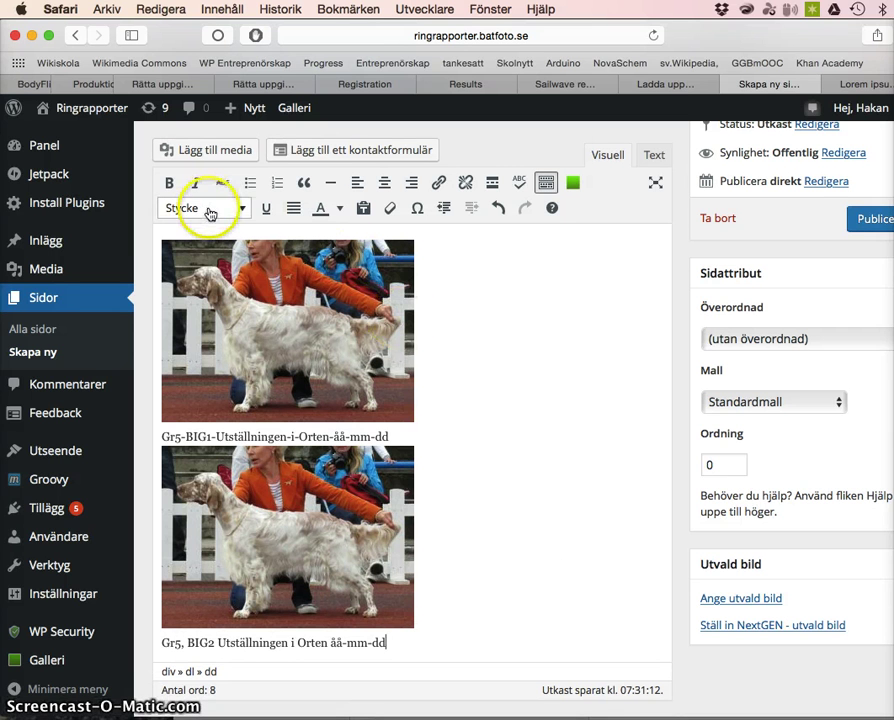
Insert the Gr5, BIG2 photo two more times below the existing photos to fill the remaining placings.
click(215, 146)
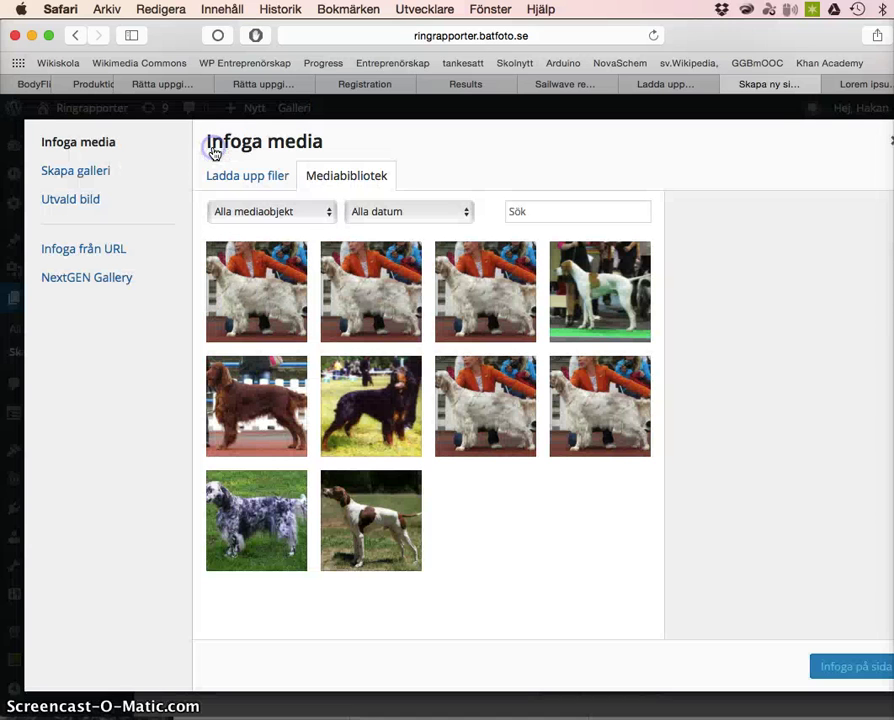
click(268, 292)
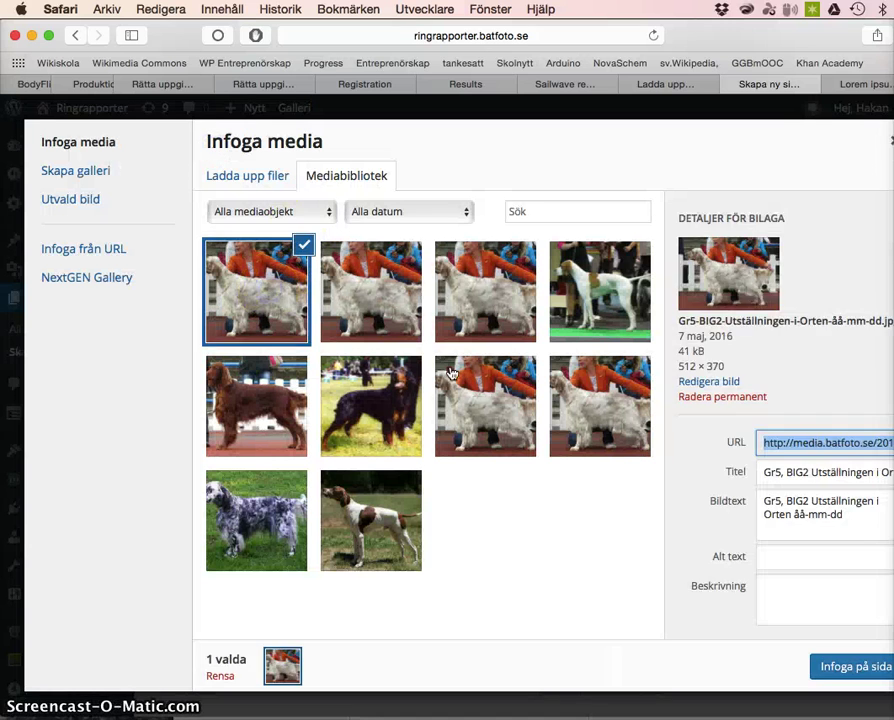
click(845, 666)
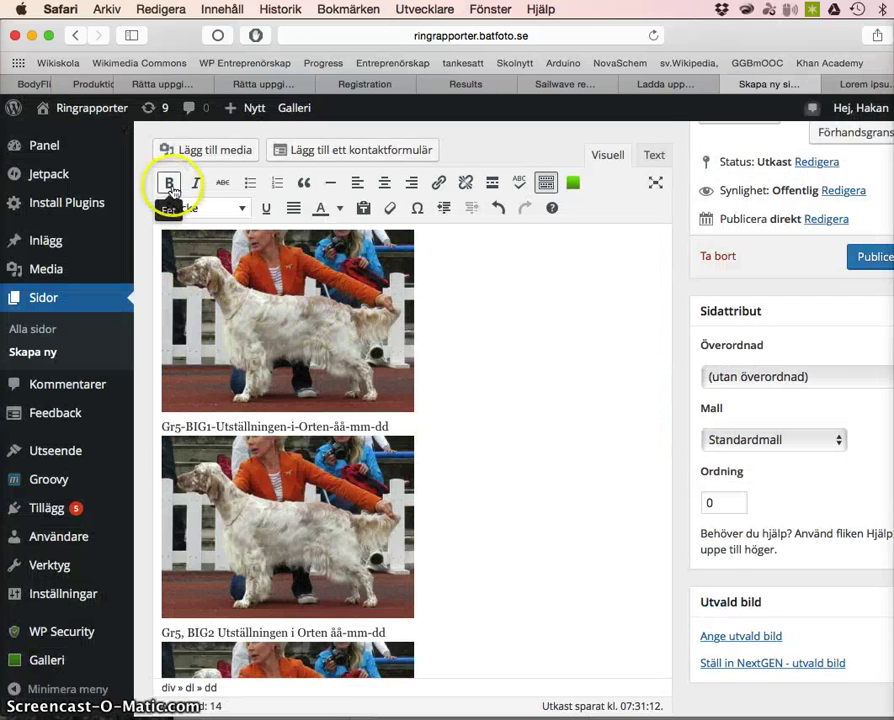
click(196, 150)
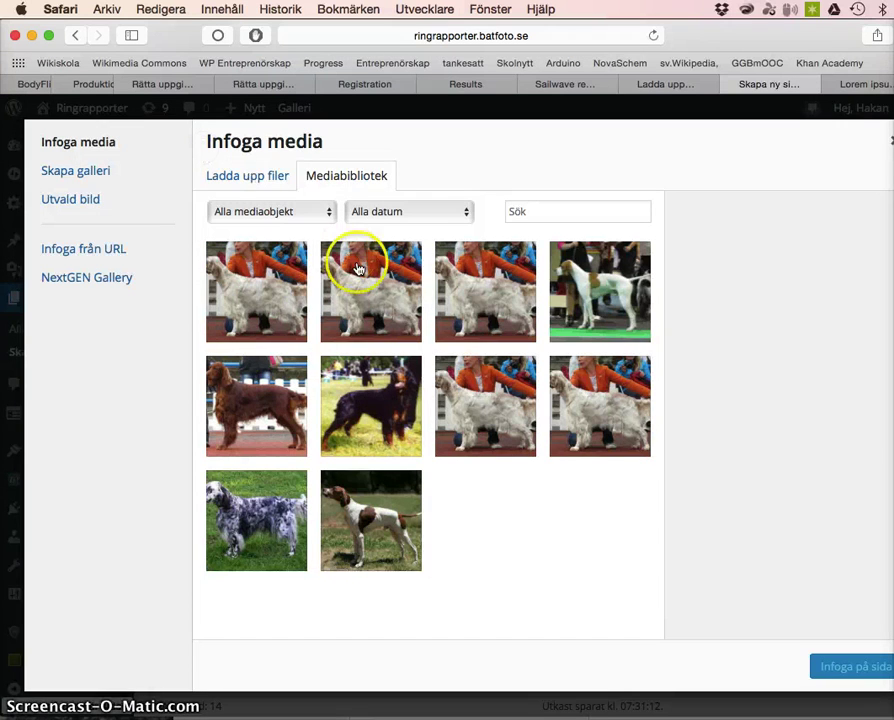
click(290, 306)
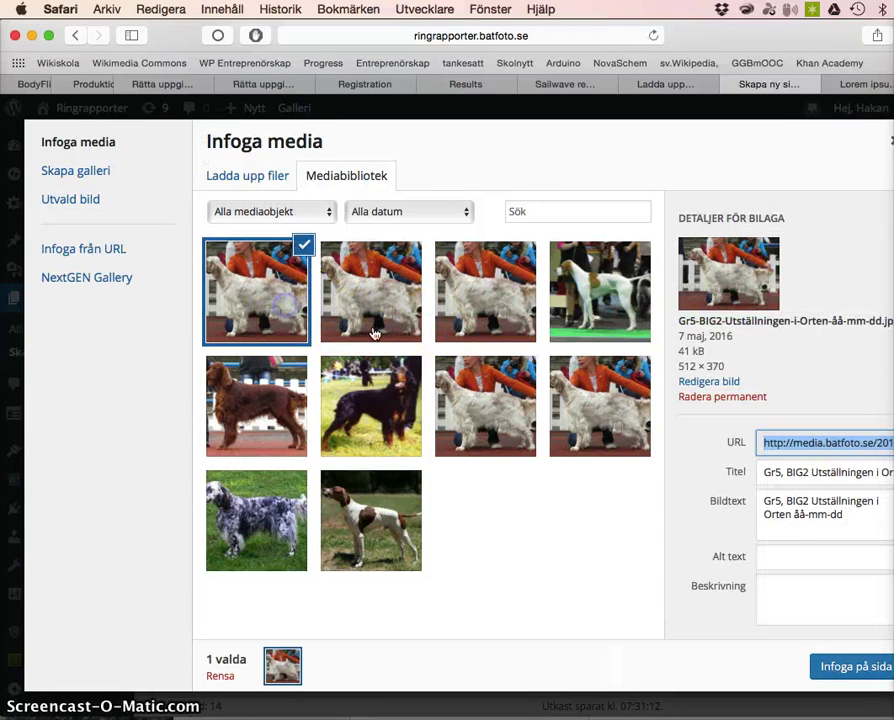
click(864, 666)
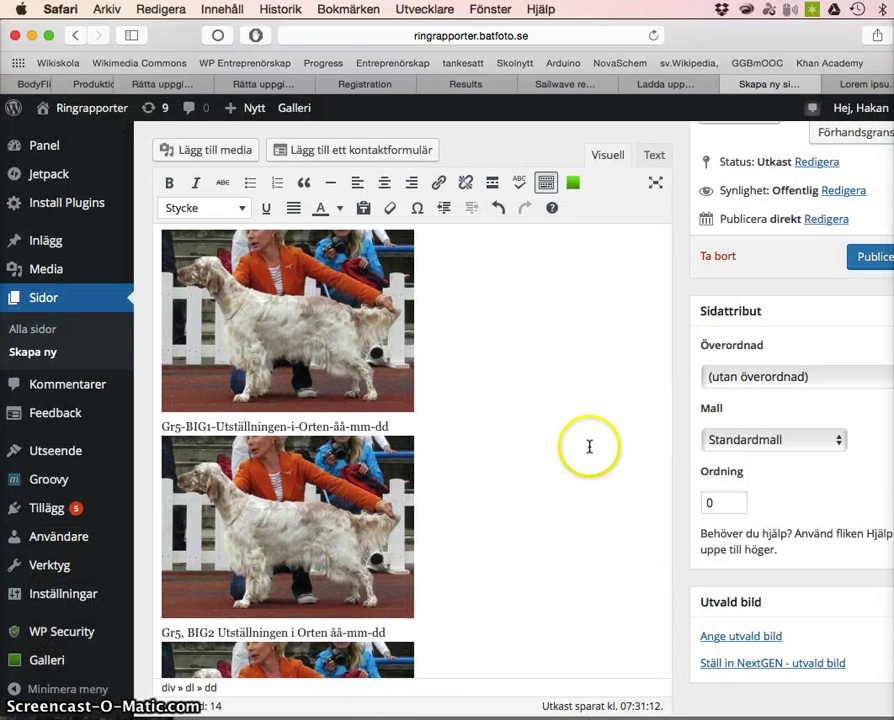
Left-align the BIG1 photo and the first two BIG2 photos in the page body.
scroll(313, 340, down, 1)
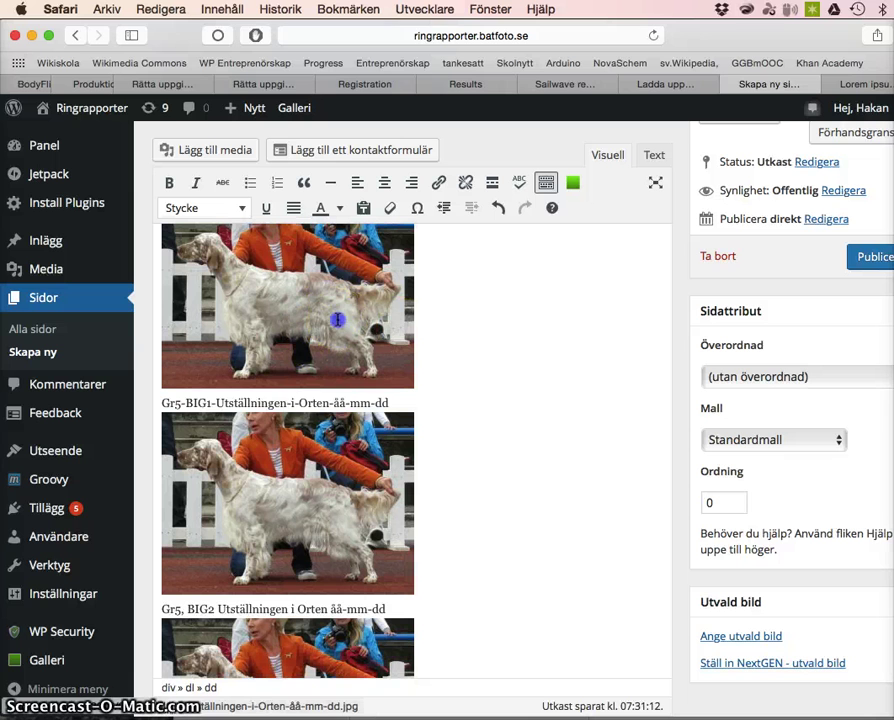
click(337, 319)
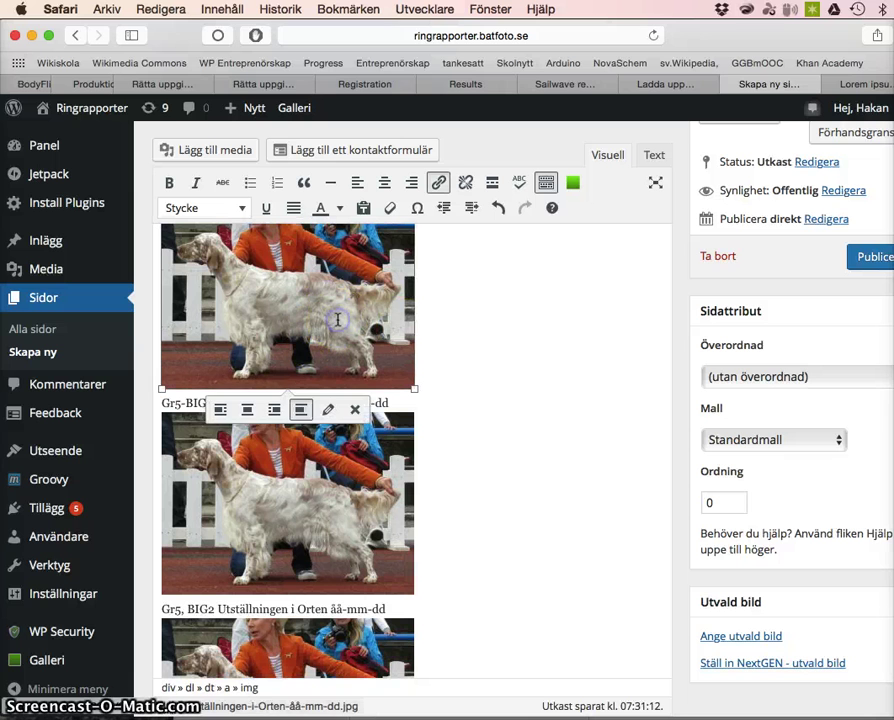
click(221, 414)
click(240, 488)
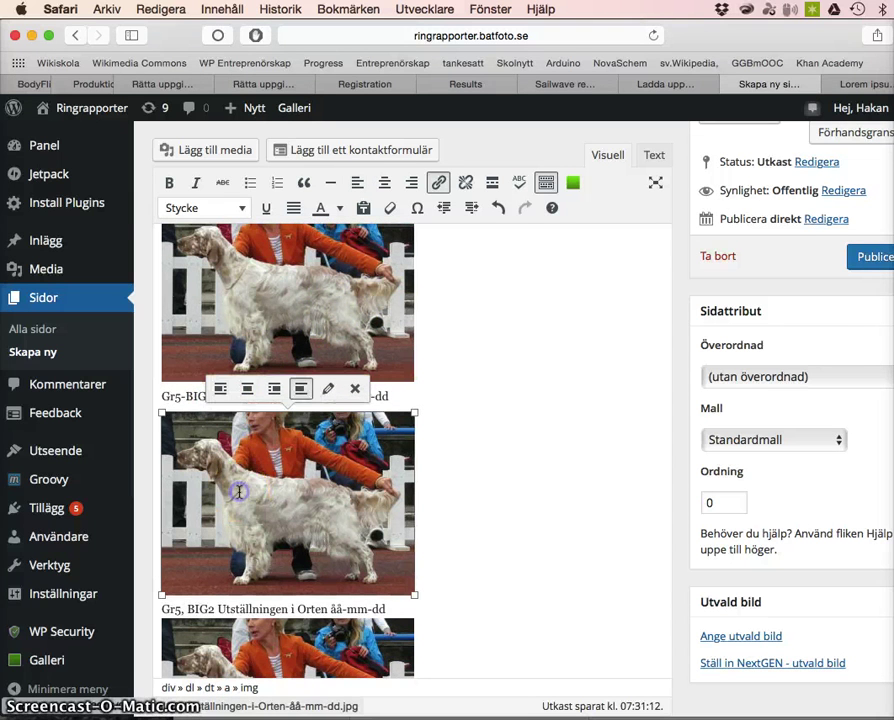
click(220, 388)
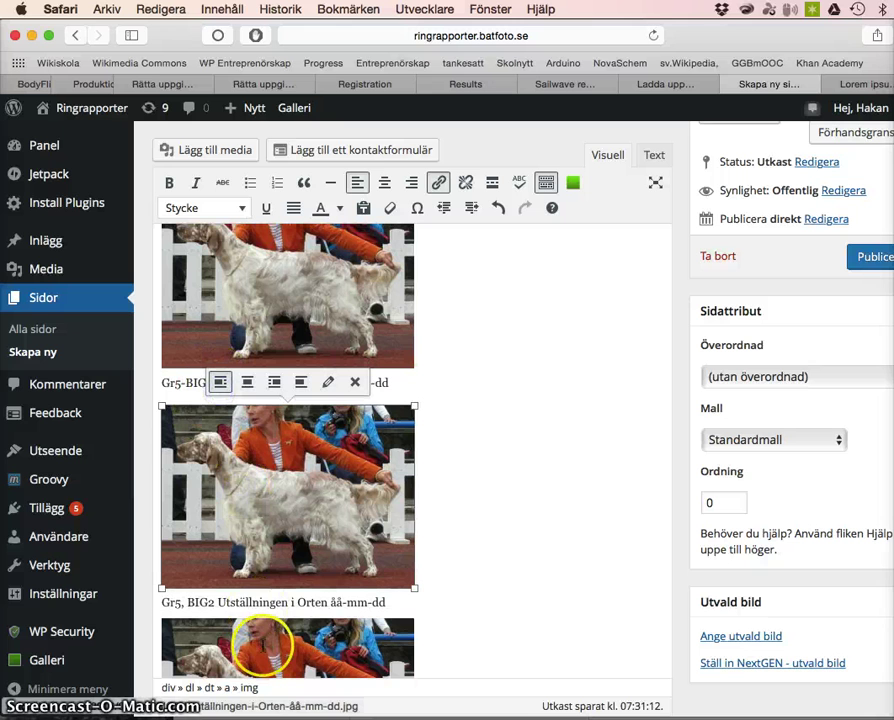
click(263, 645)
click(220, 595)
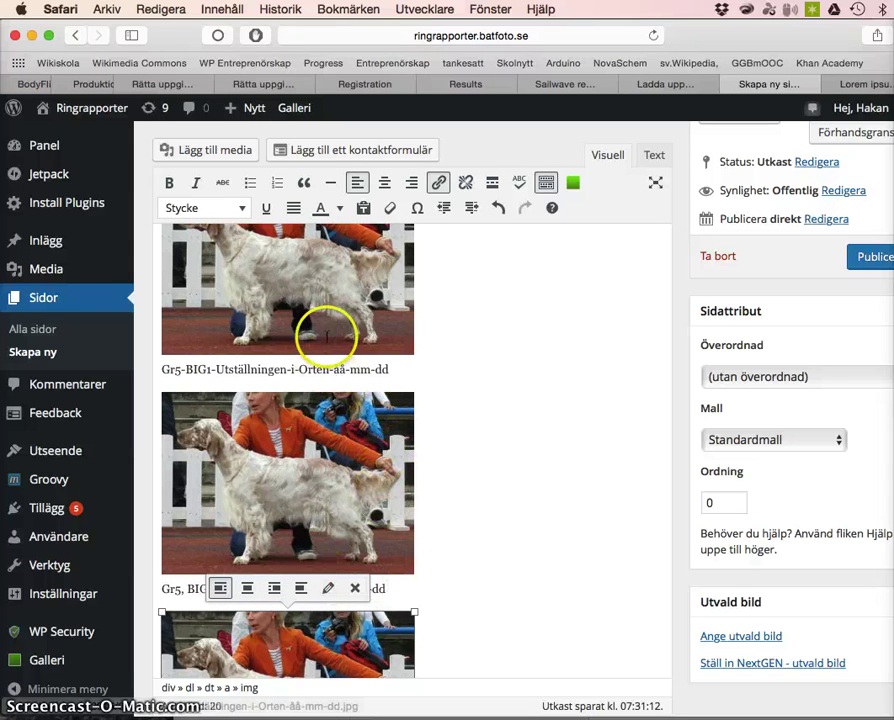
Set the BIG1 photo's size to Full storlek – 512 × 370 and update it.
scroll(341, 505, down, 5)
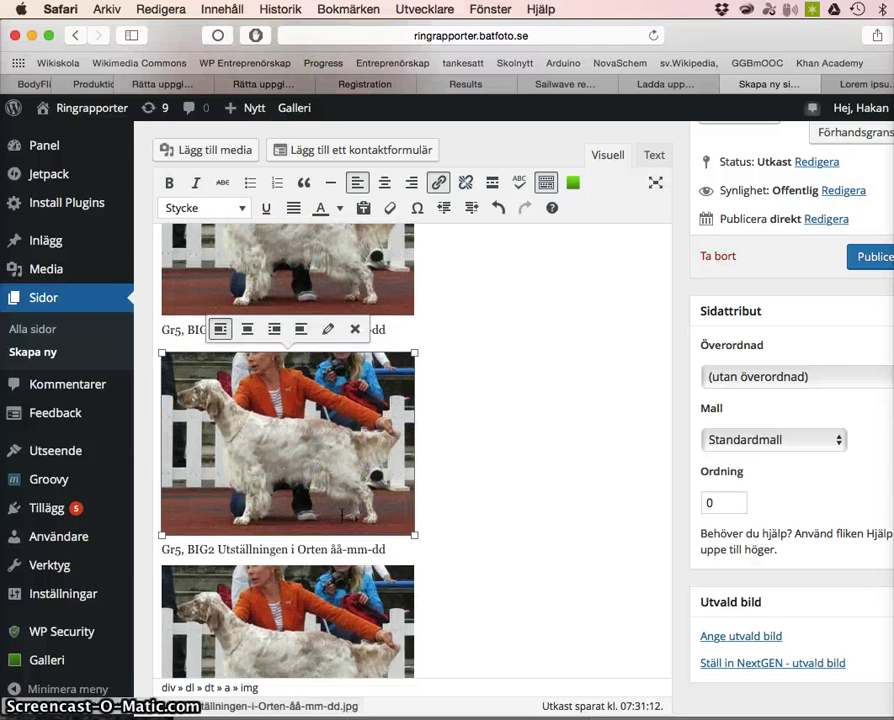
scroll(341, 512, up, 2)
scroll(341, 515, up, 10)
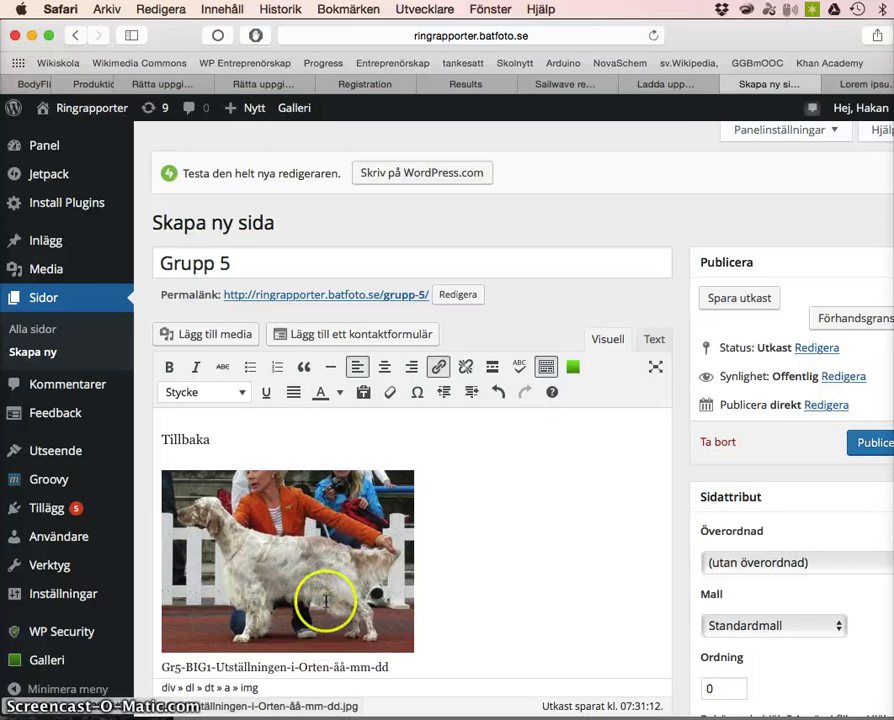
click(334, 585)
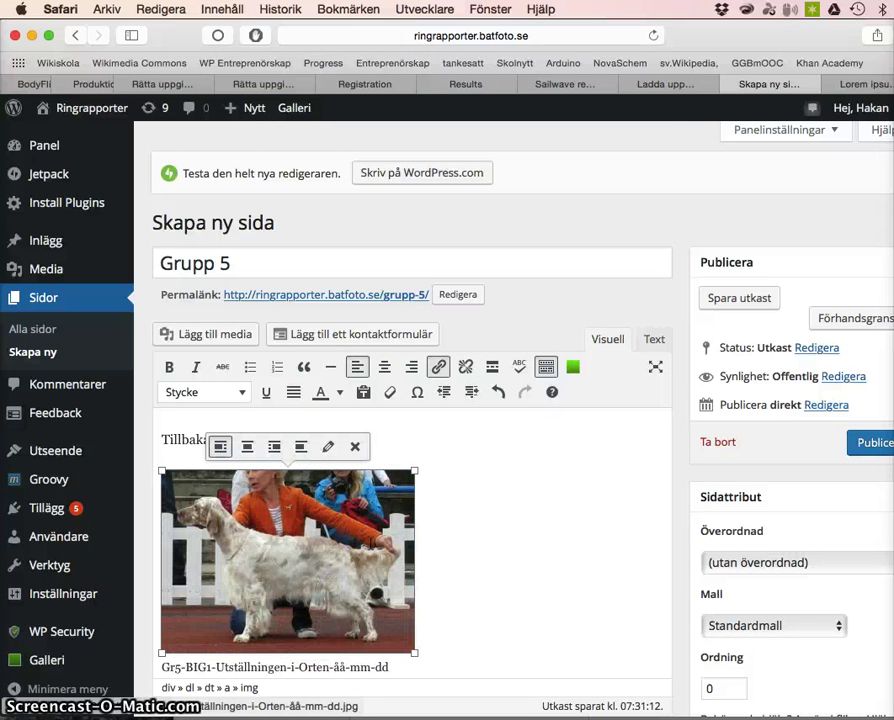
click(331, 447)
click(269, 355)
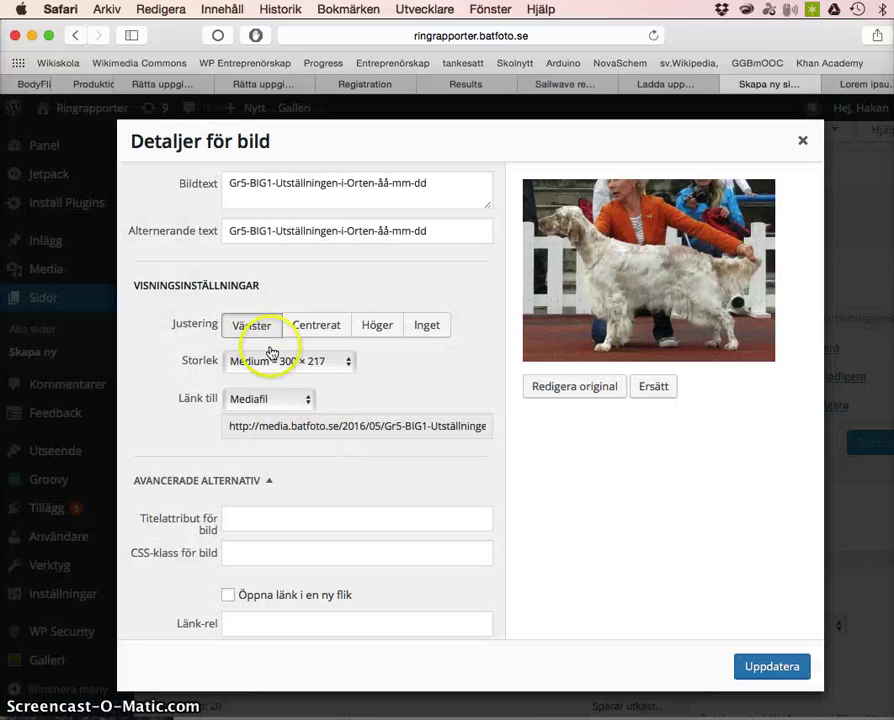
click(268, 361)
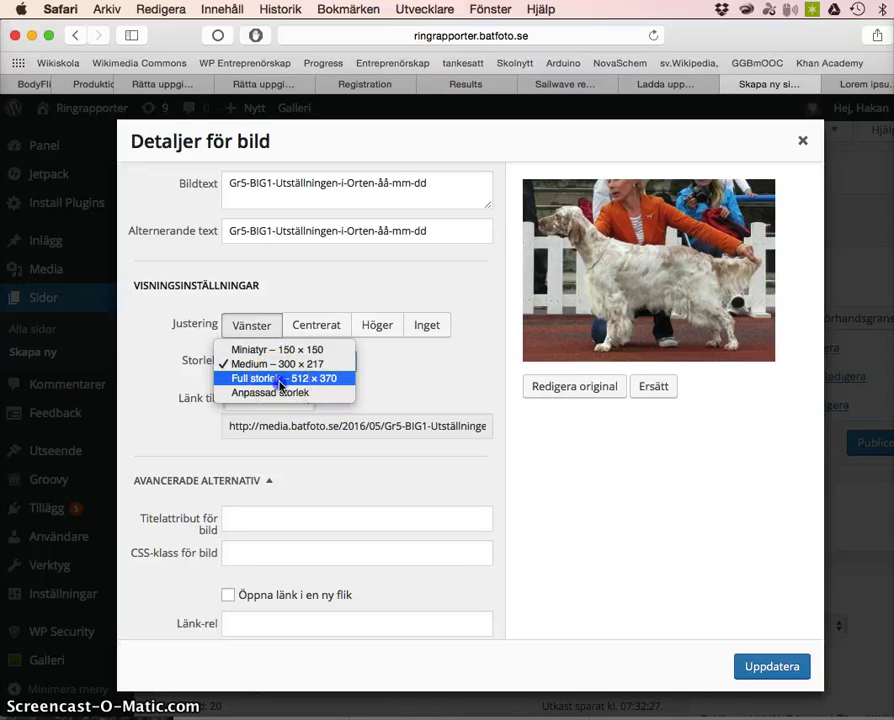
click(281, 380)
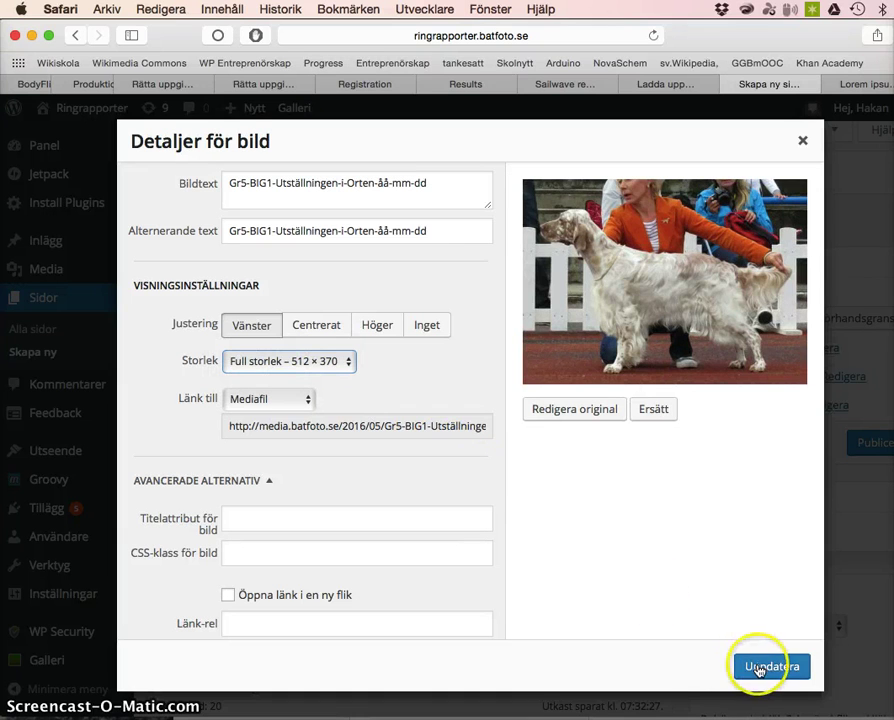
click(760, 667)
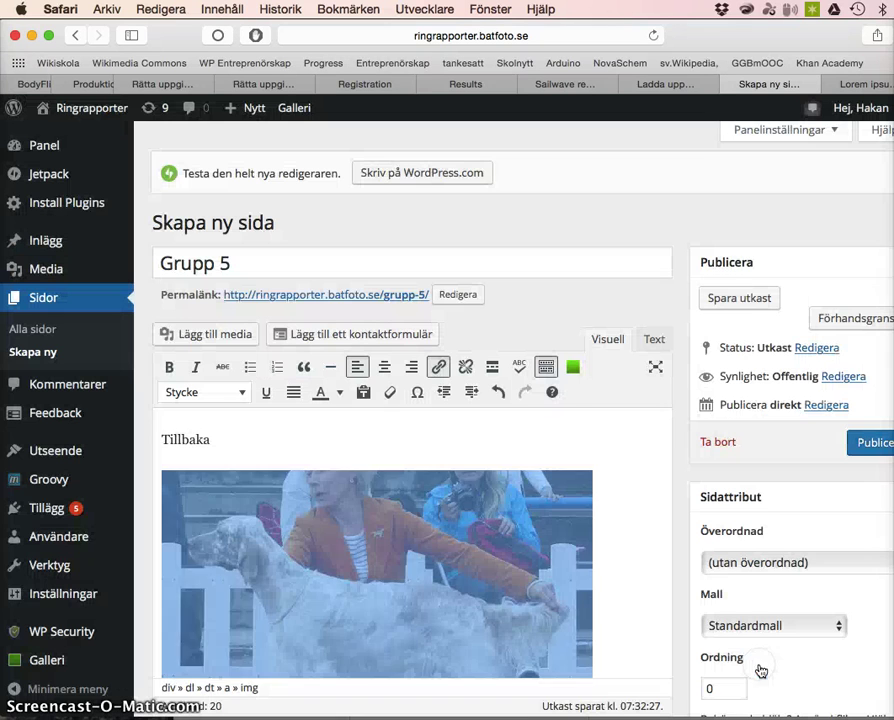
Set the first BIG2 photo below the BIG1 photo to Miniatyr – 150 × 150 and update it.
scroll(647, 604, down, 8)
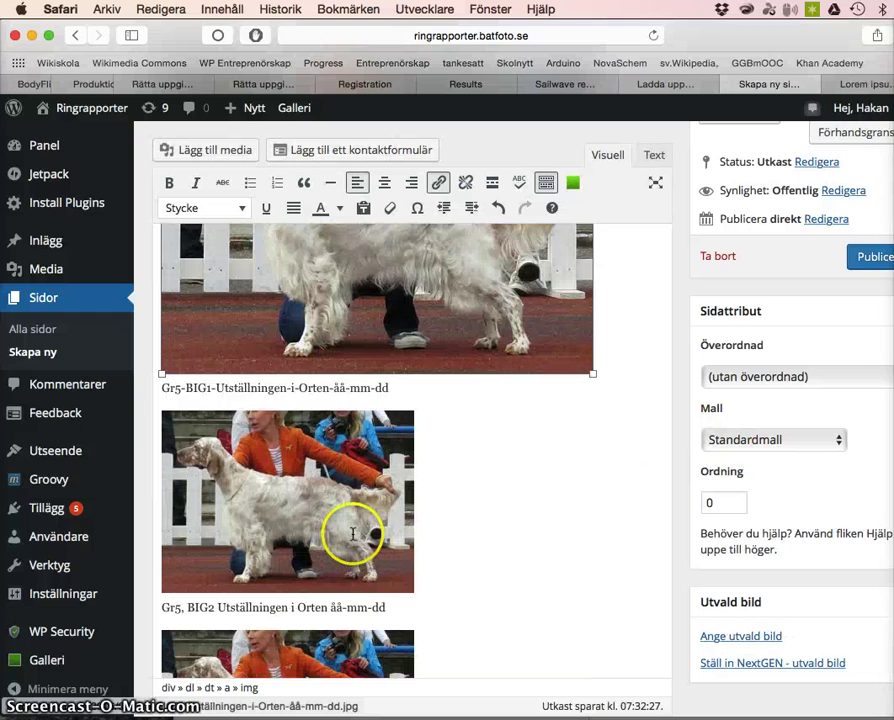
click(353, 534)
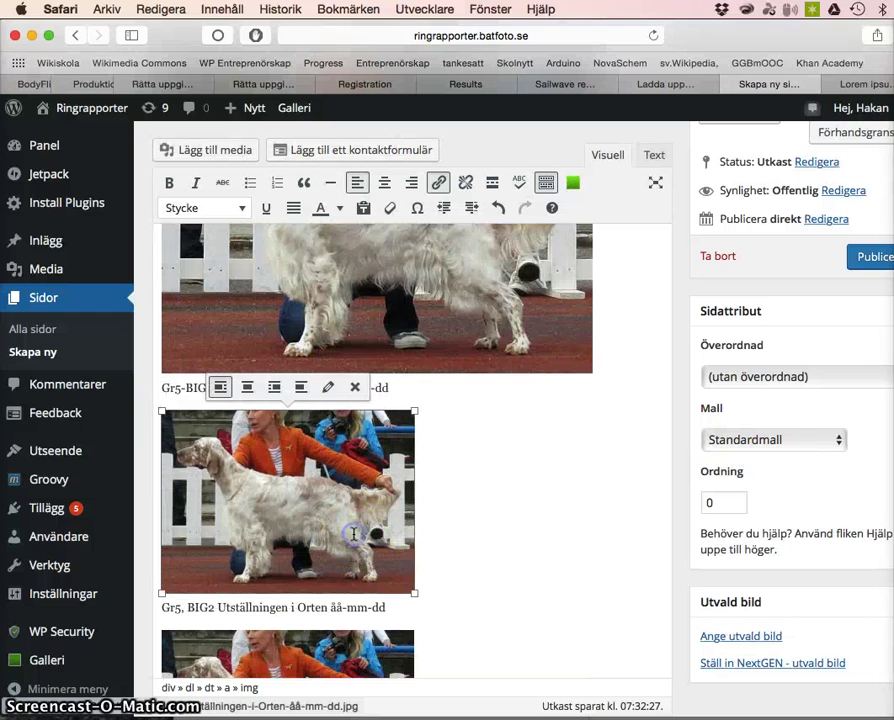
click(325, 389)
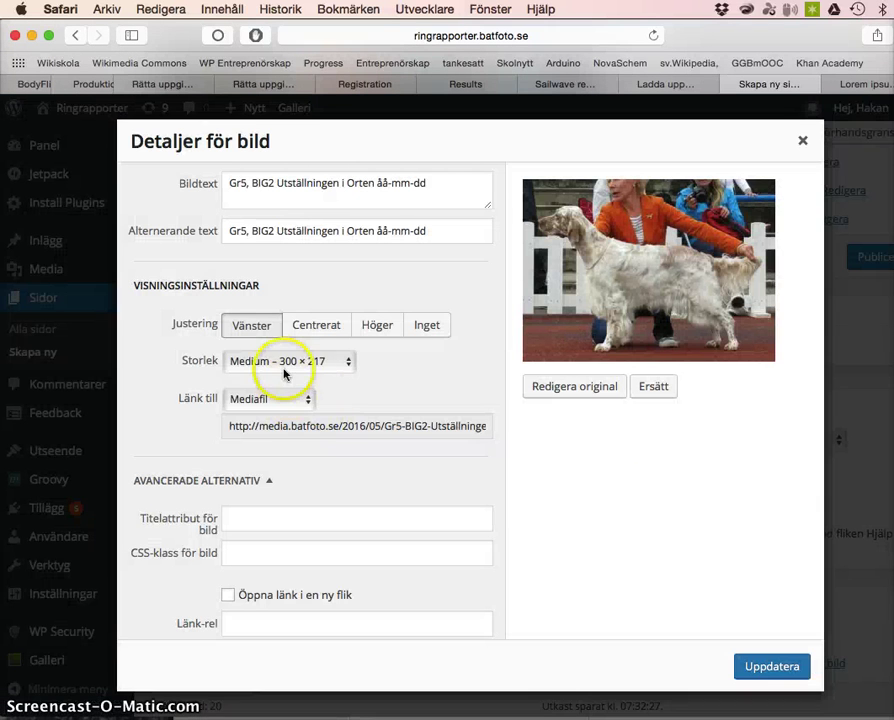
click(276, 368)
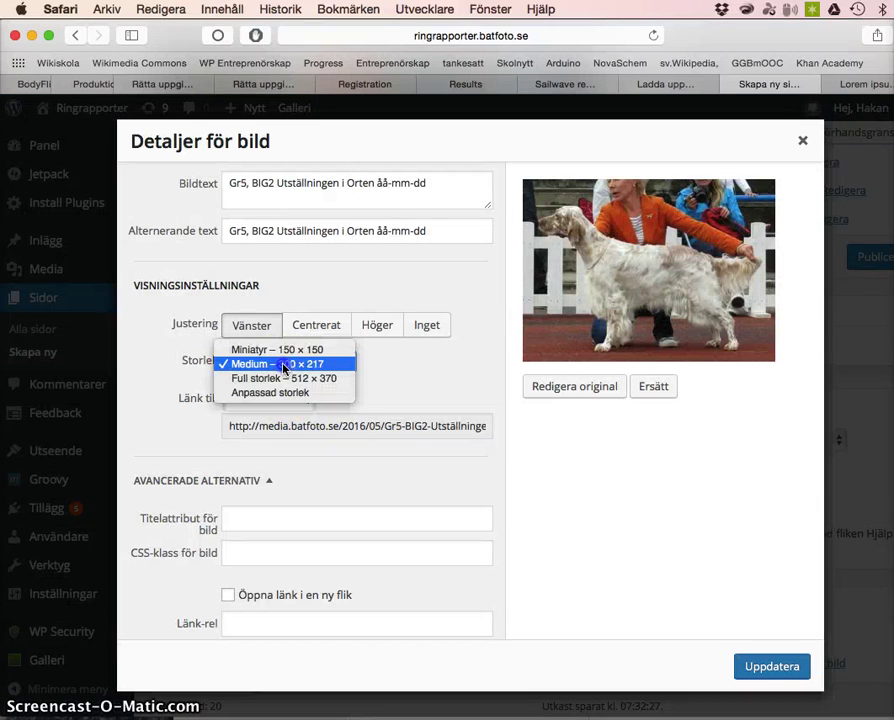
click(268, 350)
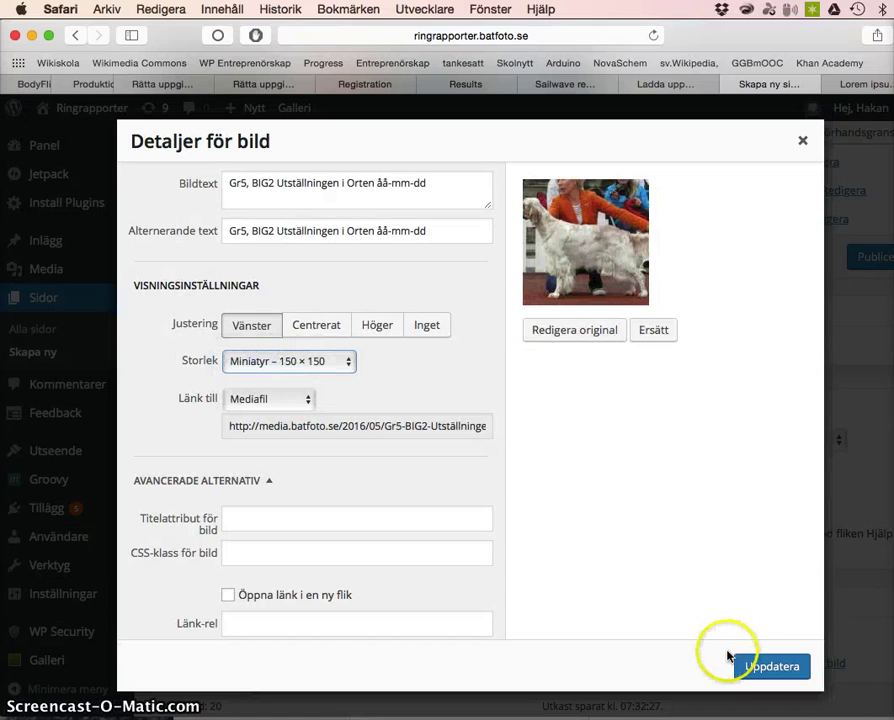
click(771, 667)
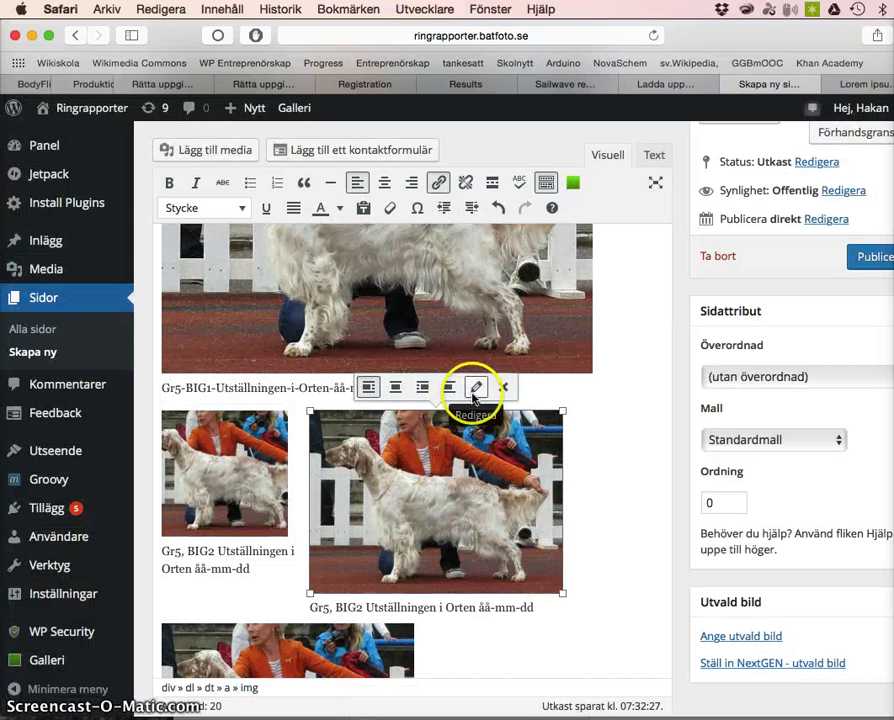
Set the second BIG2 photo's size to Miniatyr – 150 × 150 and update it.
click(473, 388)
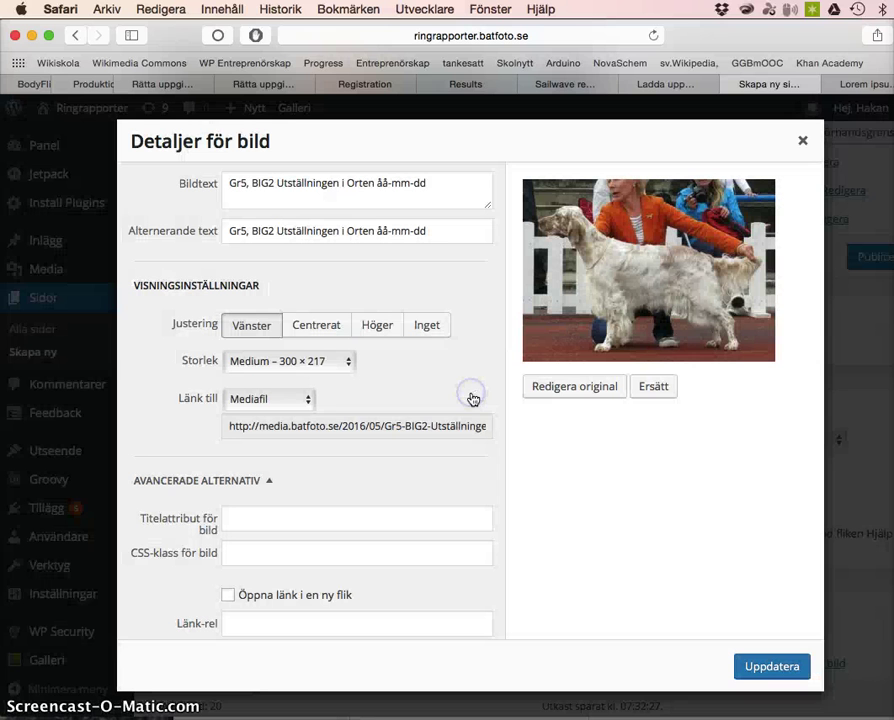
click(320, 362)
click(510, 447)
key(Up)
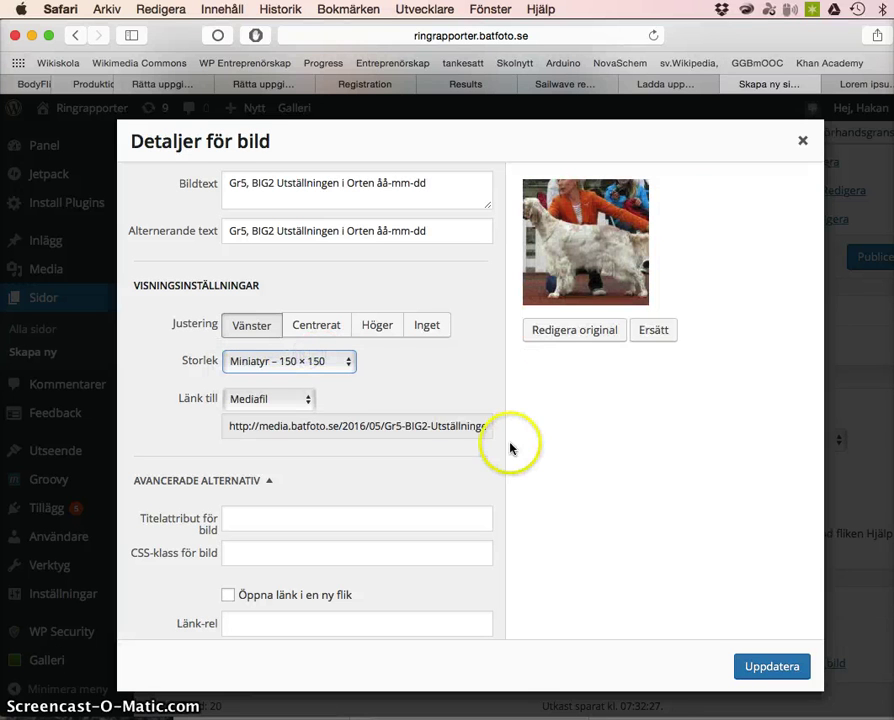
click(762, 668)
Set the last BIG2 photo's size to Miniatyr – 150 × 150 and left-align it beside the other two thumbnails.
scroll(460, 568, down, 3)
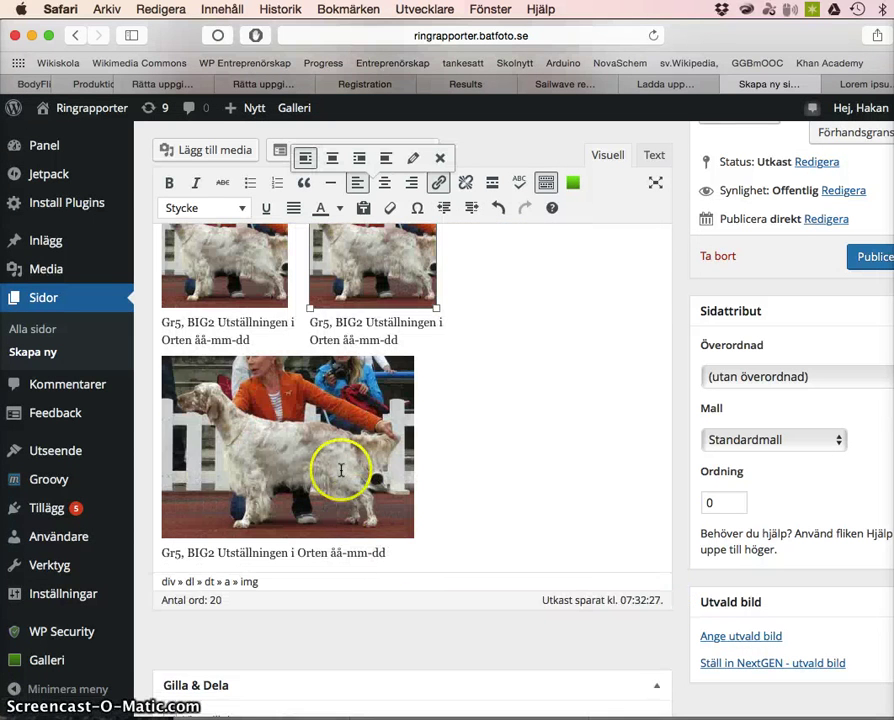
click(344, 470)
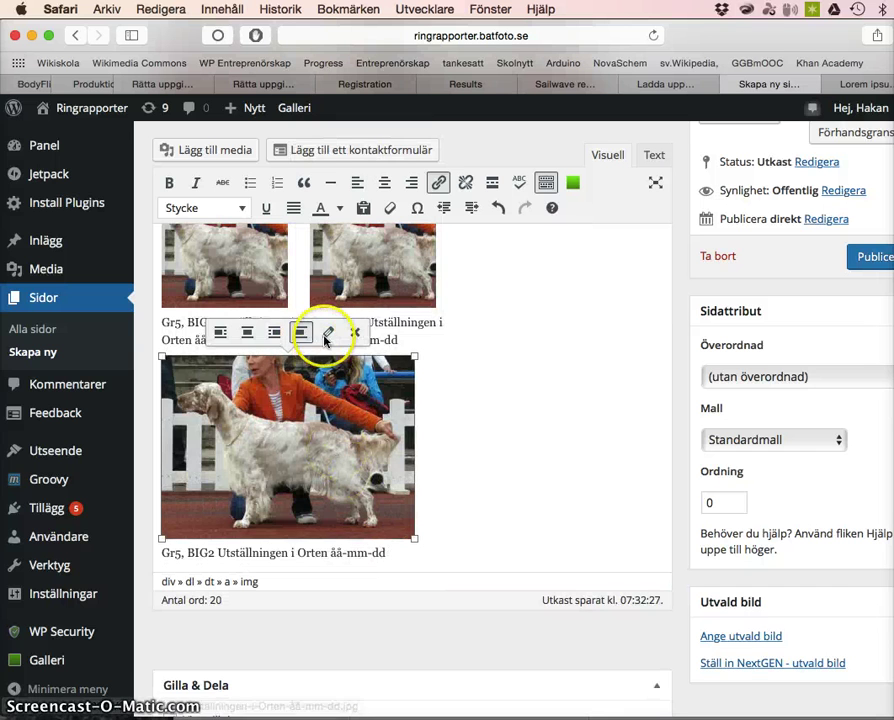
click(327, 334)
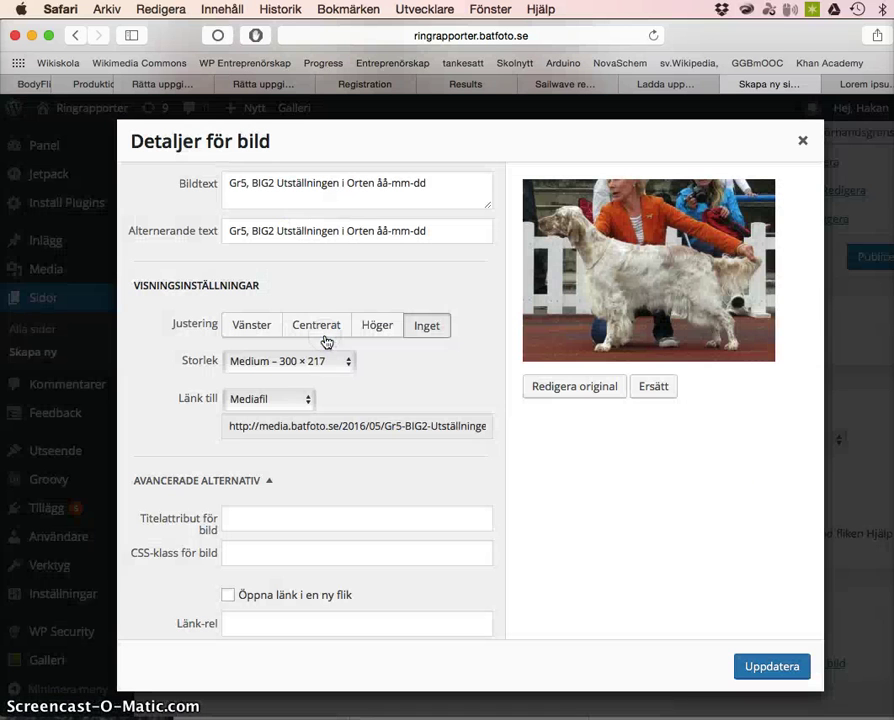
click(277, 366)
click(284, 350)
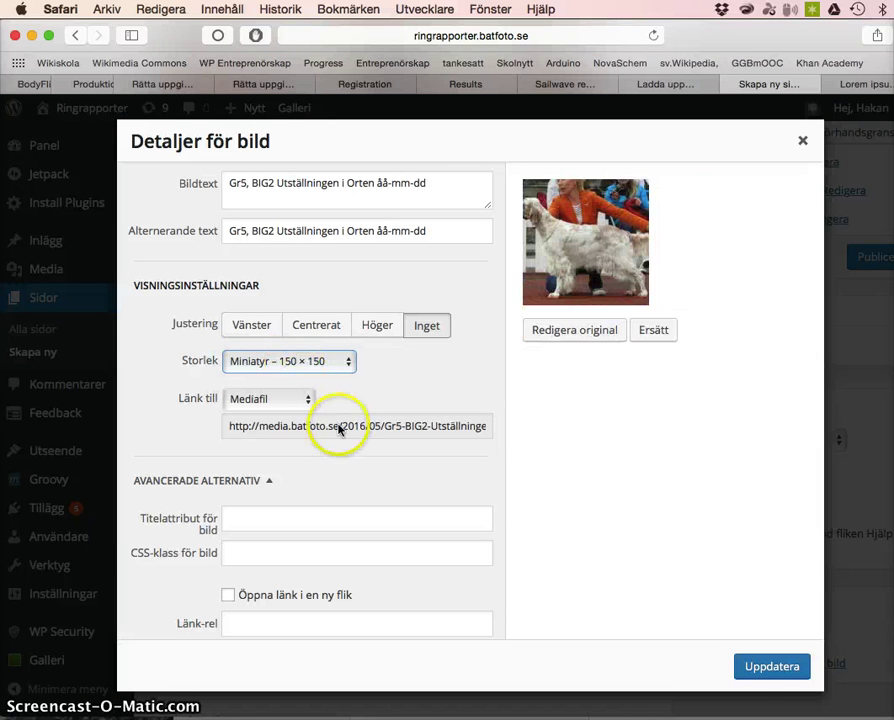
click(759, 668)
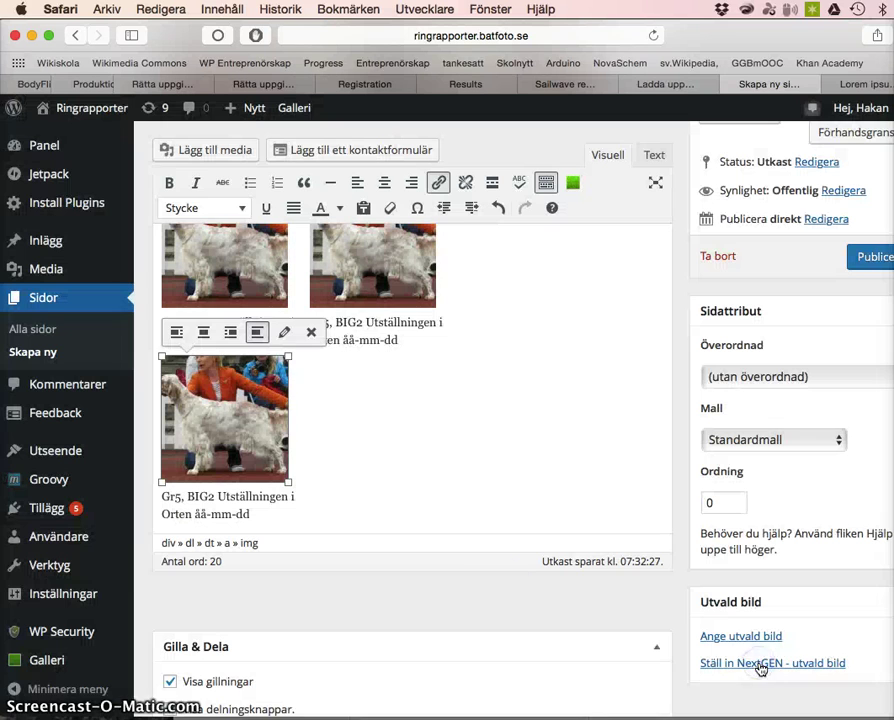
click(242, 414)
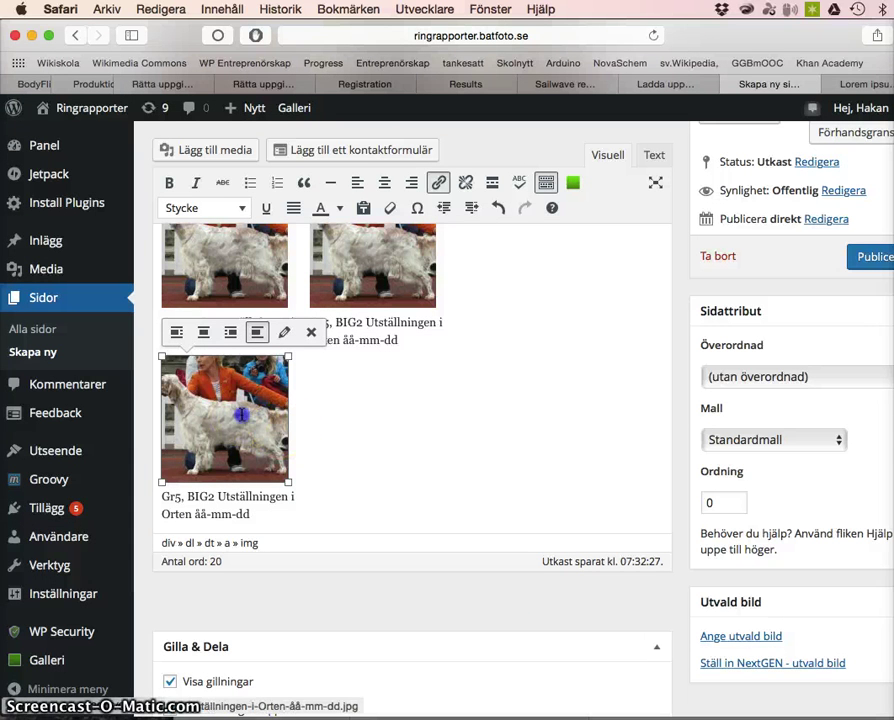
click(176, 333)
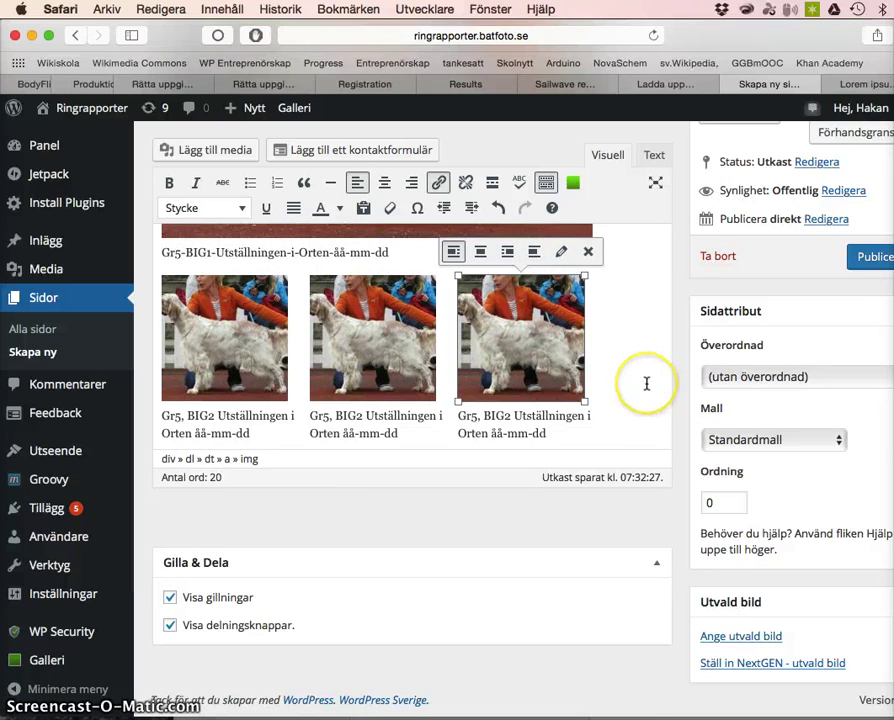
Link the "Tillbaka" text to the post "Utställningen i Orten den åå-mm-dd" and right-align it.
scroll(646, 383, up, 10)
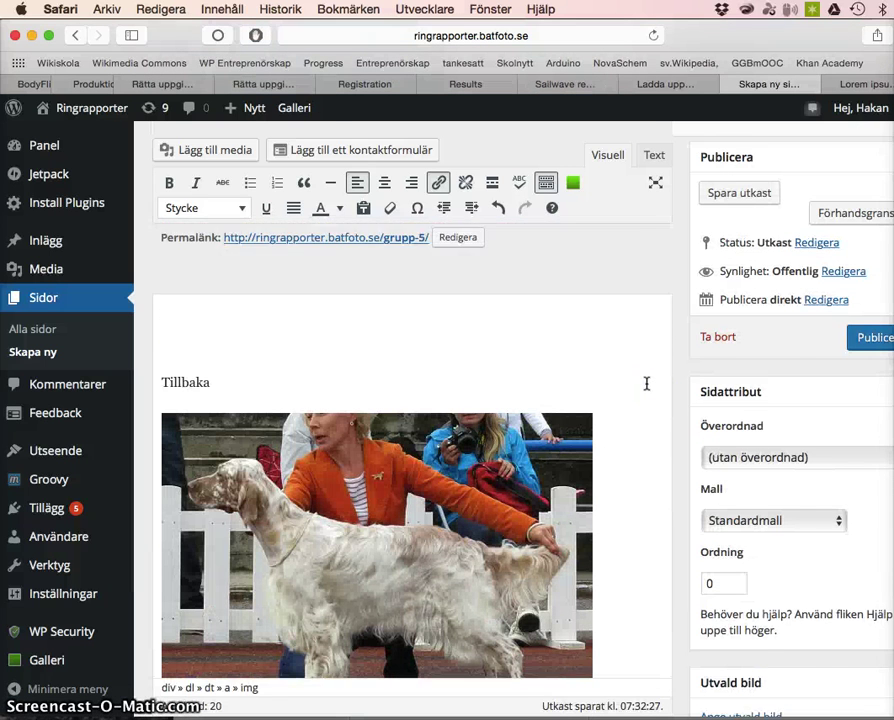
scroll(646, 383, up, 3)
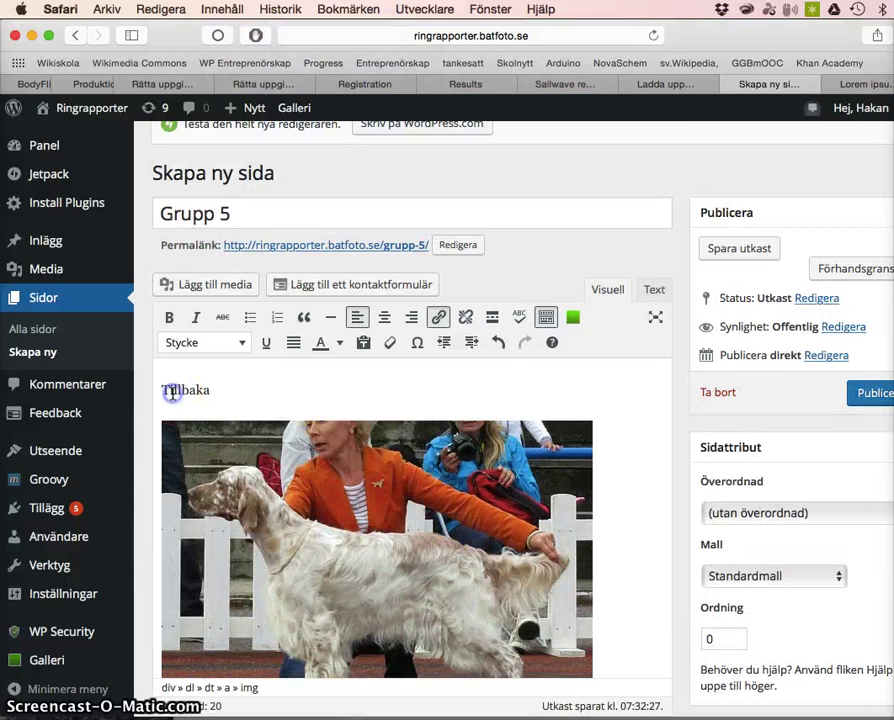
double_click(172, 393)
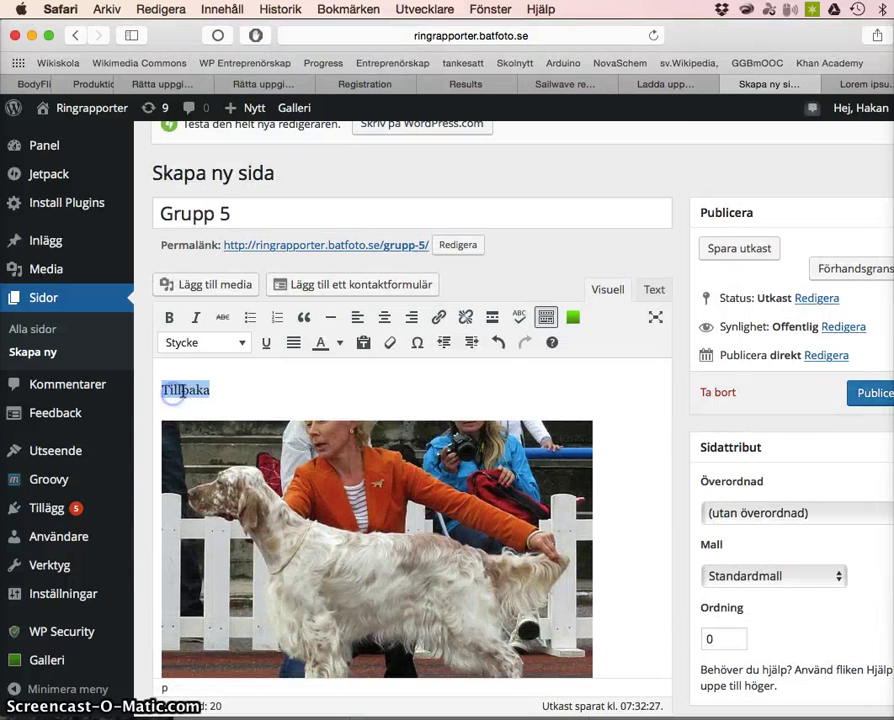
click(436, 320)
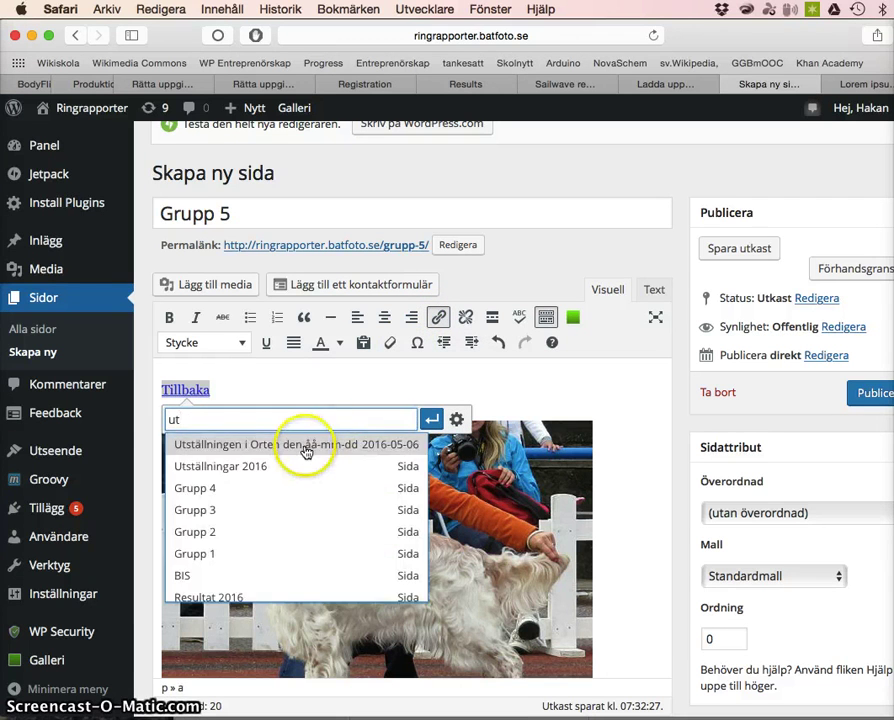
click(306, 445)
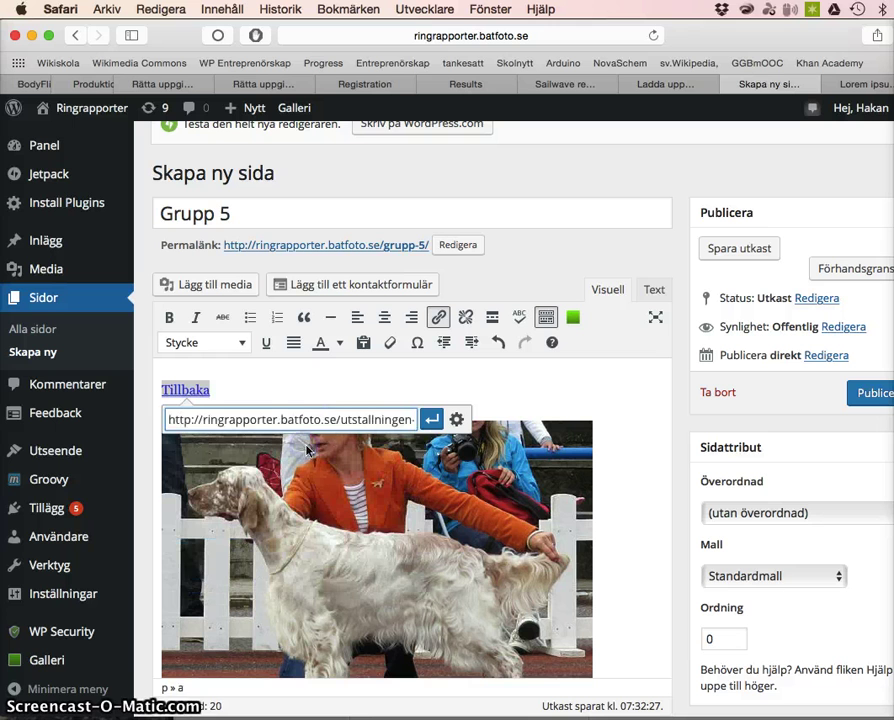
click(433, 421)
click(444, 386)
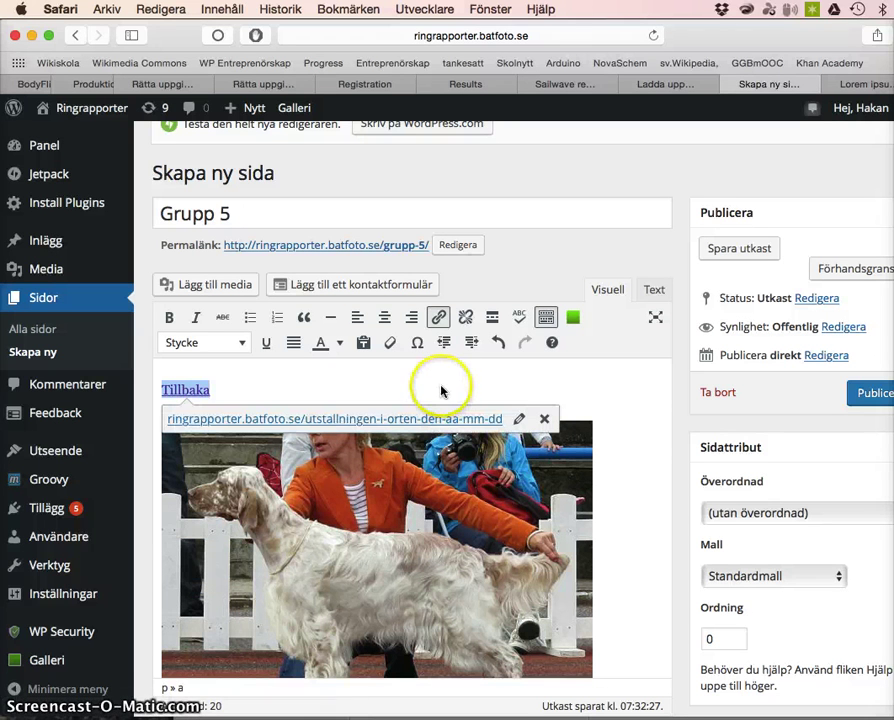
double_click(179, 389)
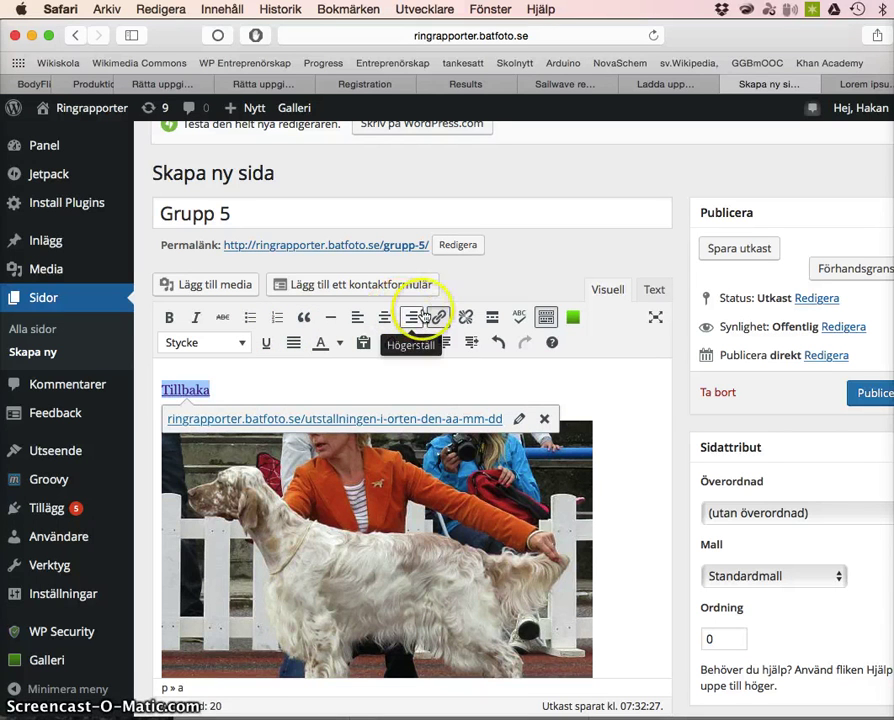
click(420, 318)
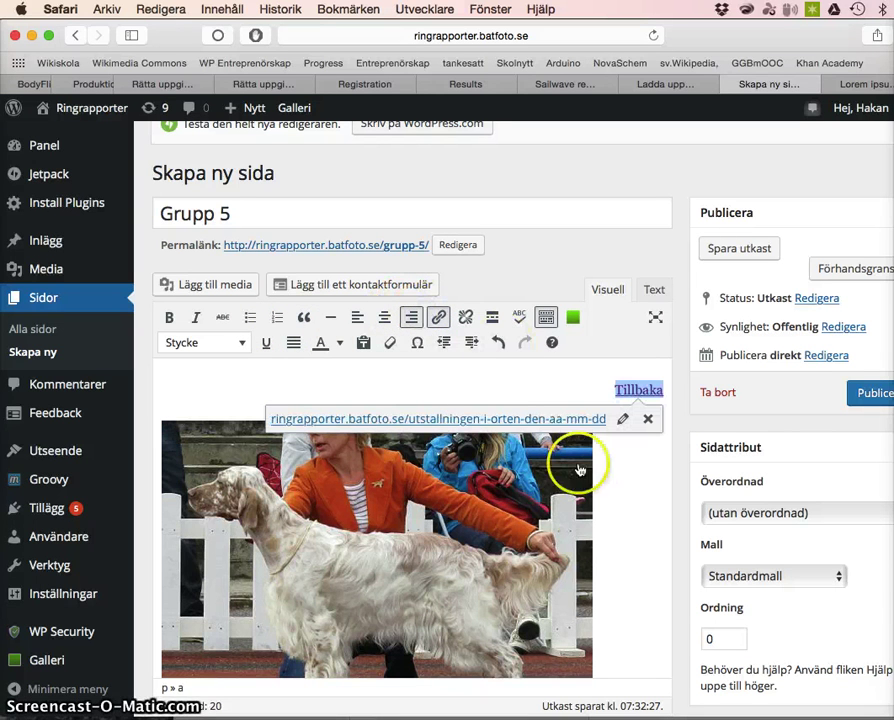
Publish the Grupp 5 page and view it on the site to check its photo layout.
click(865, 396)
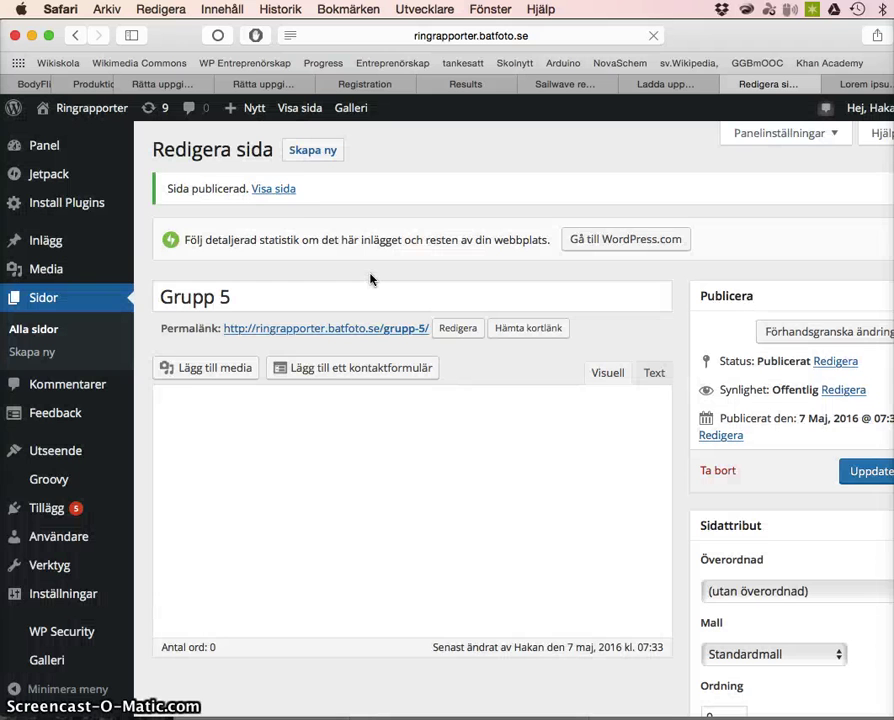
click(286, 193)
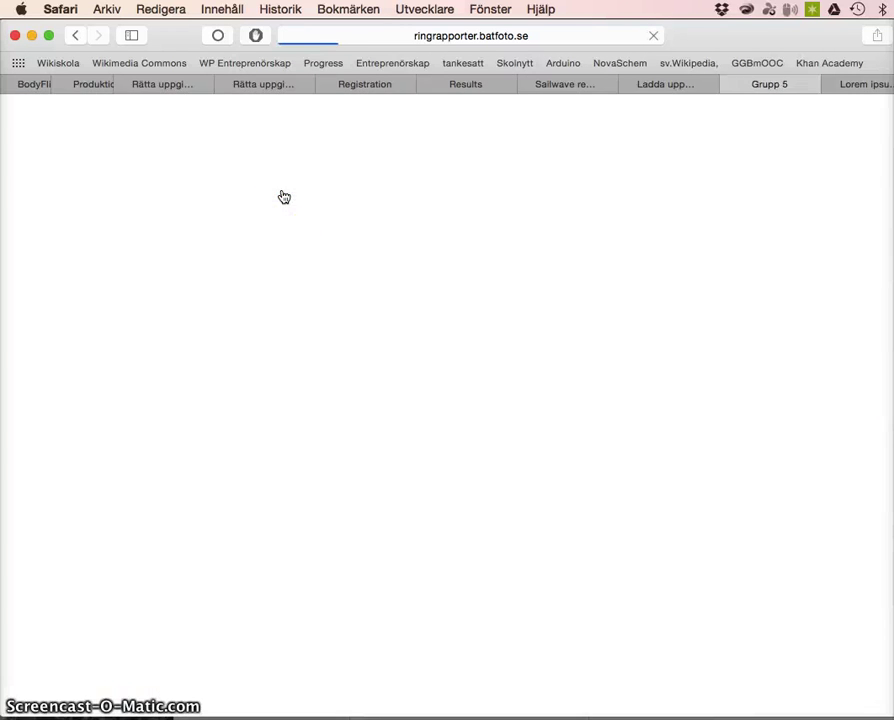
click(346, 314)
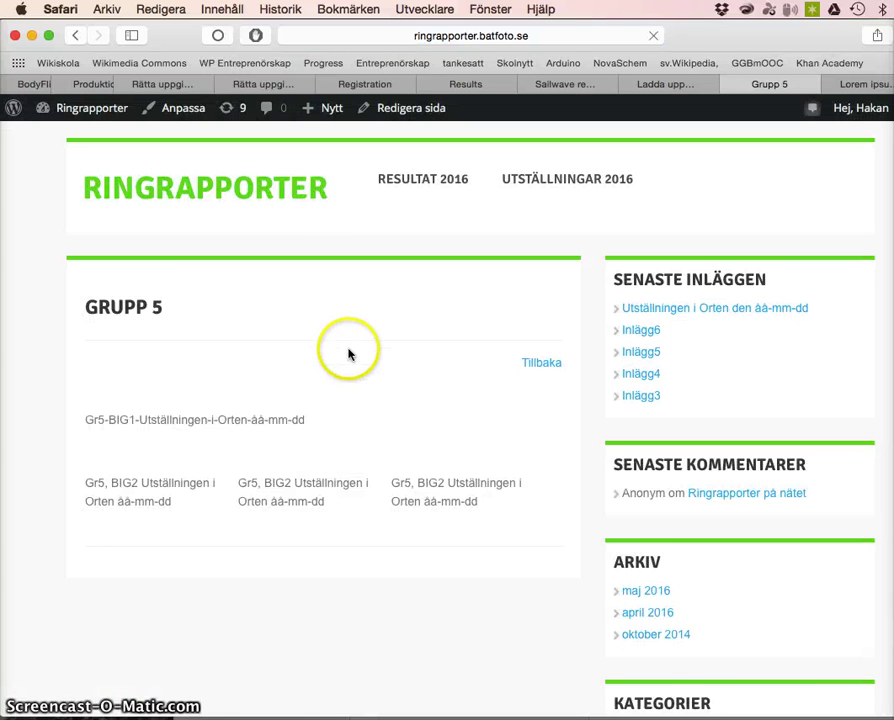
scroll(450, 520, down, 5)
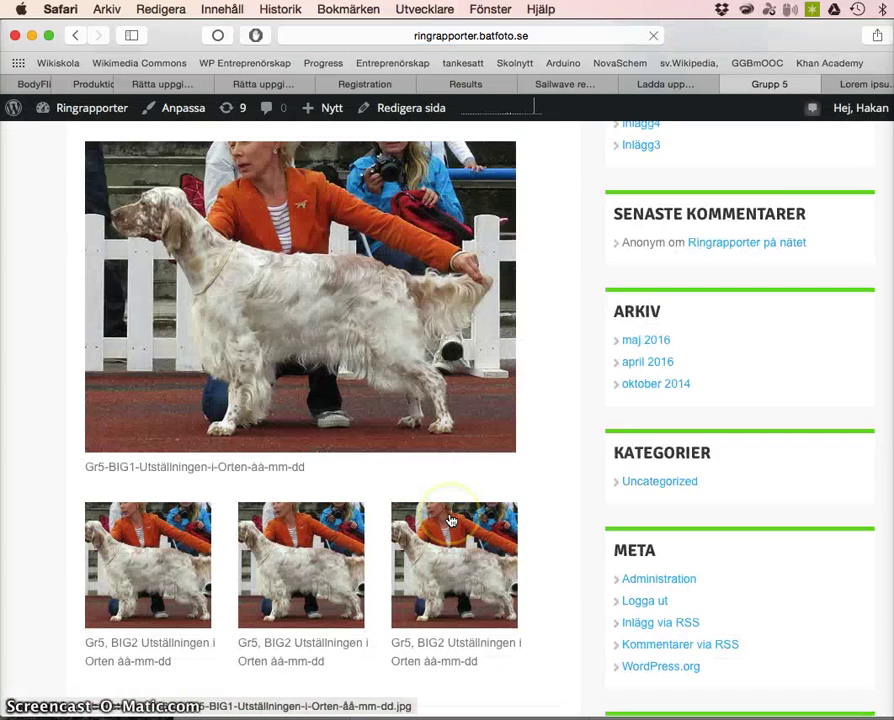
scroll(450, 520, up, 5)
scroll(451, 521, up, 1)
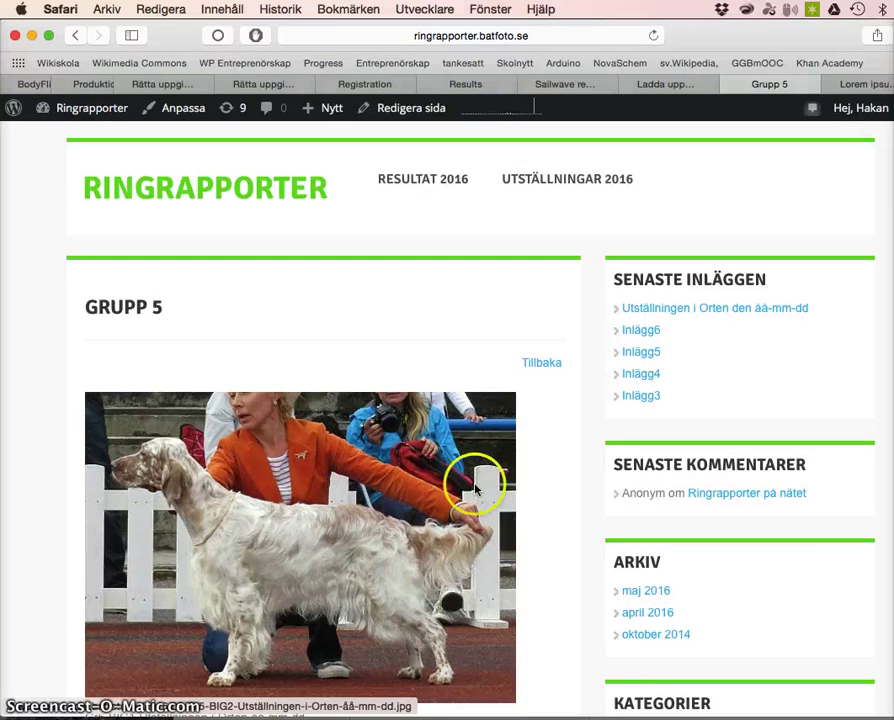
Follow the page's "Tillbaka" link to the show post and open that post for editing.
click(545, 366)
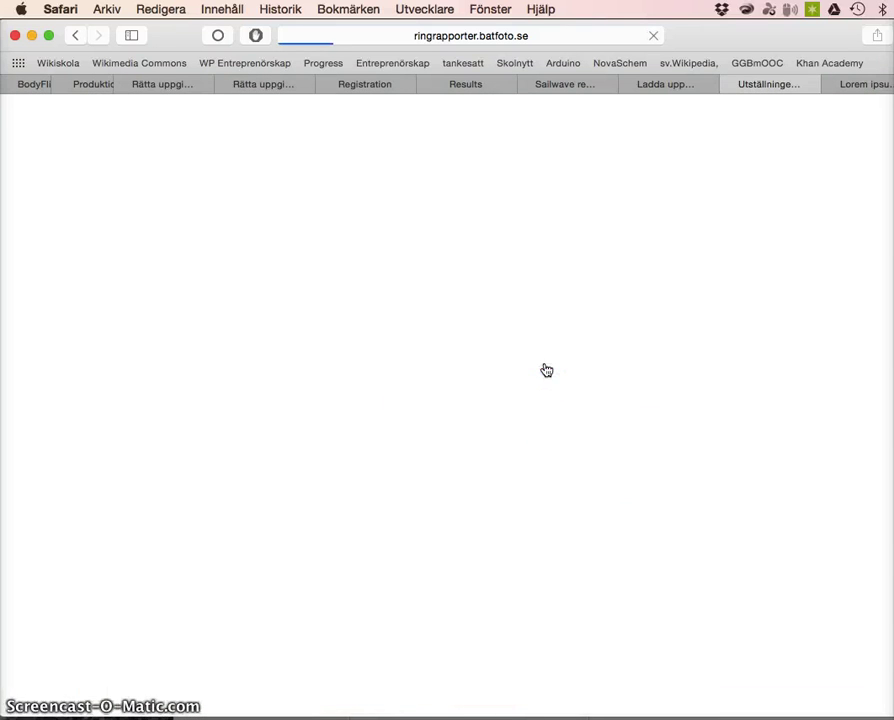
click(408, 410)
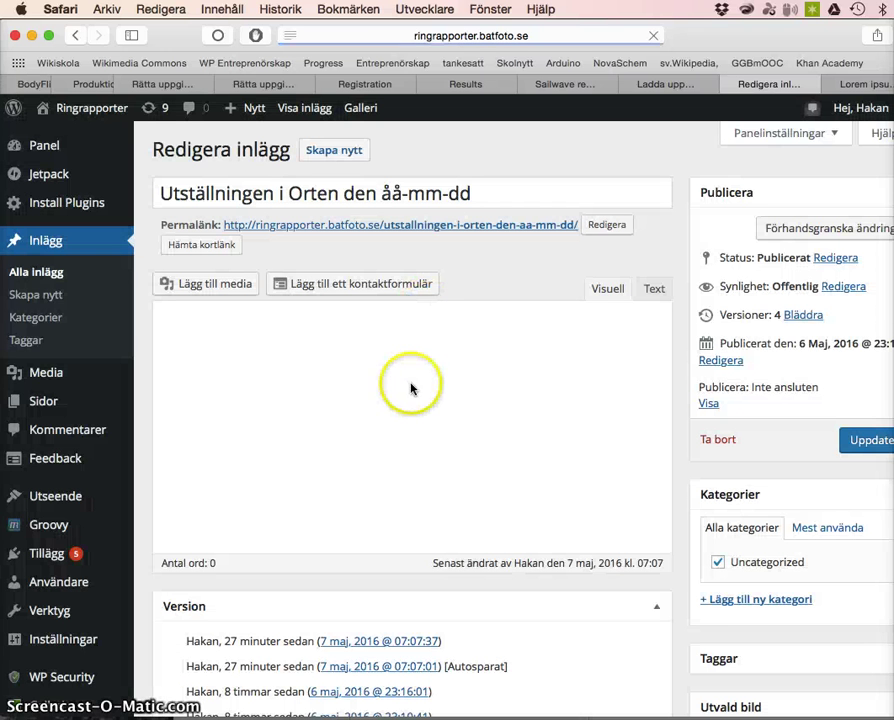
scroll(385, 440, down, 2)
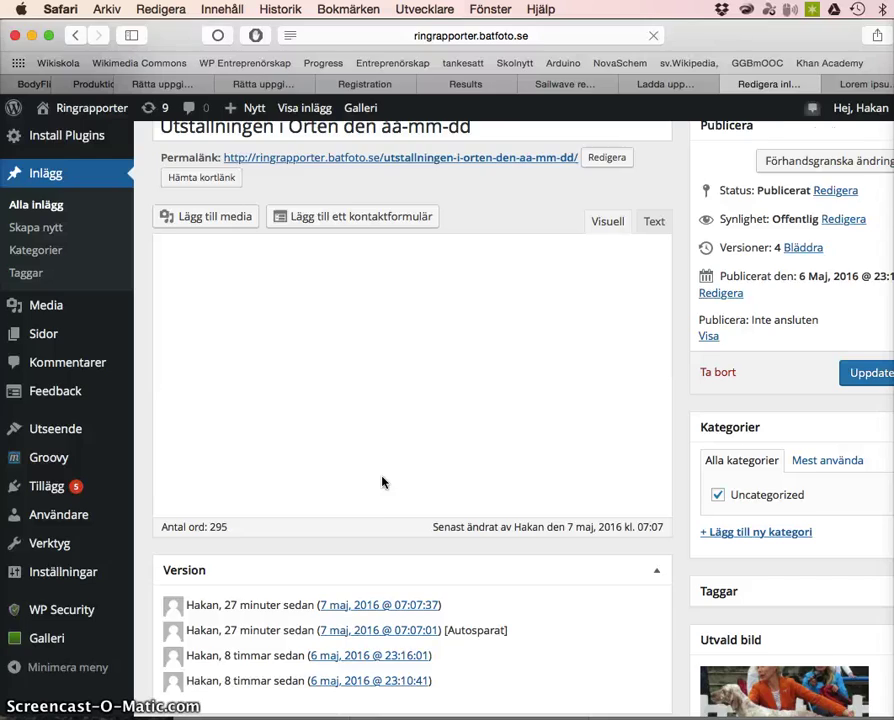
scroll(381, 470, down, 3)
scroll(384, 482, up, 1)
click(380, 285)
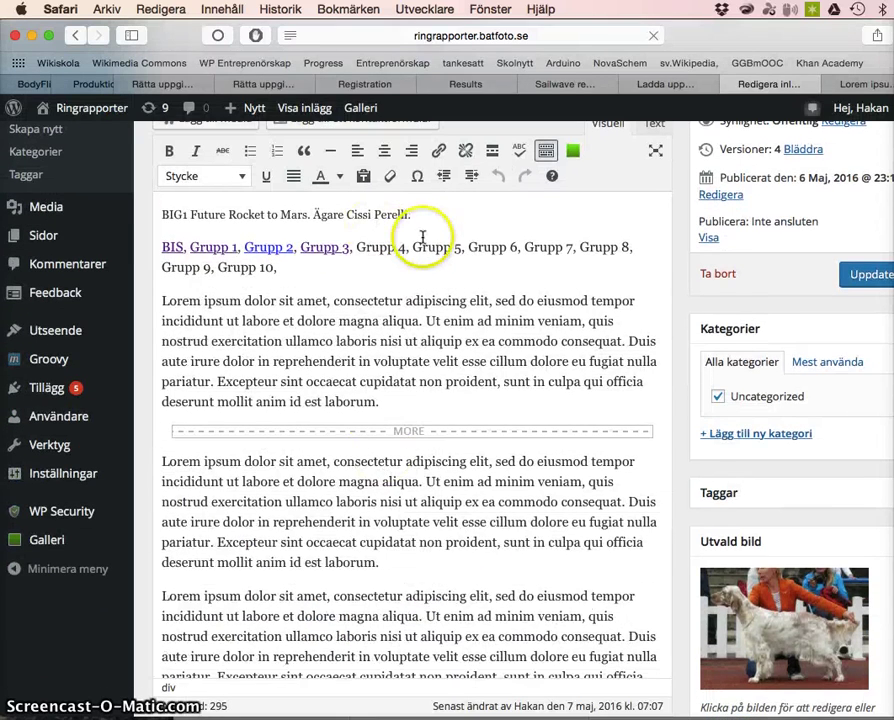
Link the "Grupp 5" text below the photo caption to the Grupp 5 page.
scroll(415, 245, down, 2)
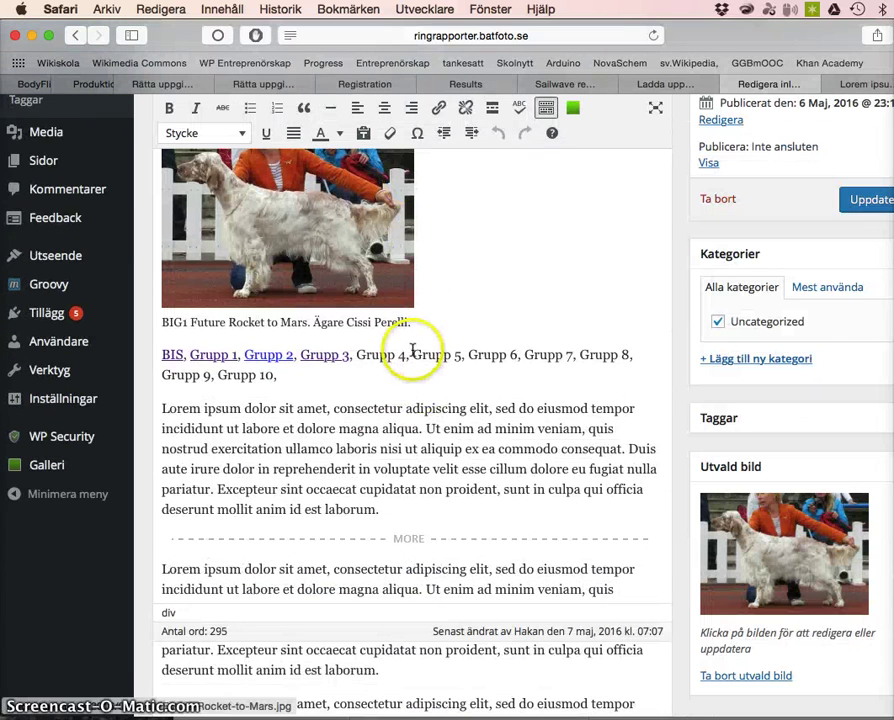
drag(426, 354, 457, 358)
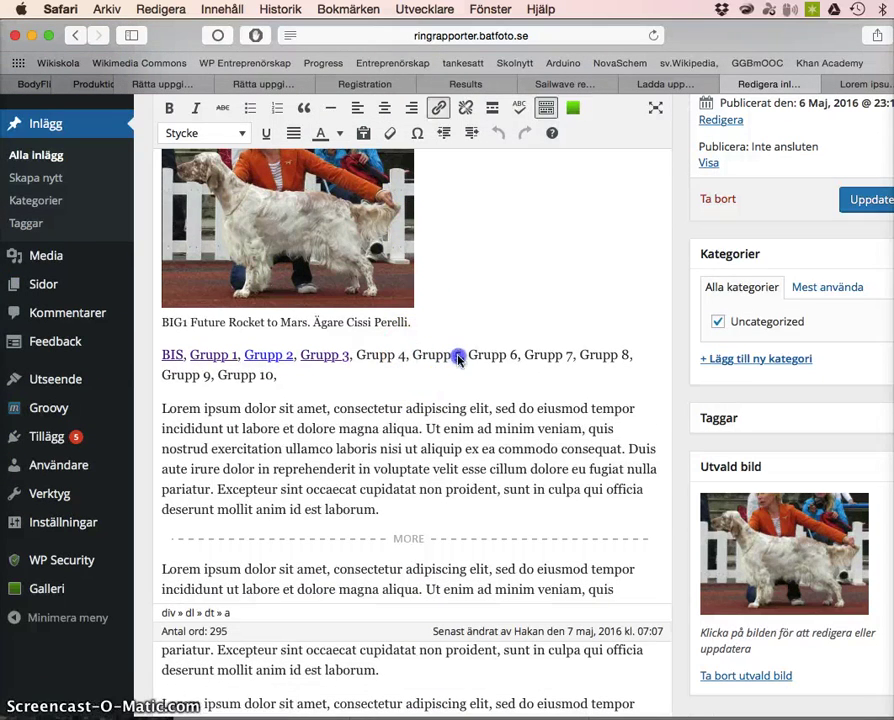
click(380, 359)
double_click(458, 357)
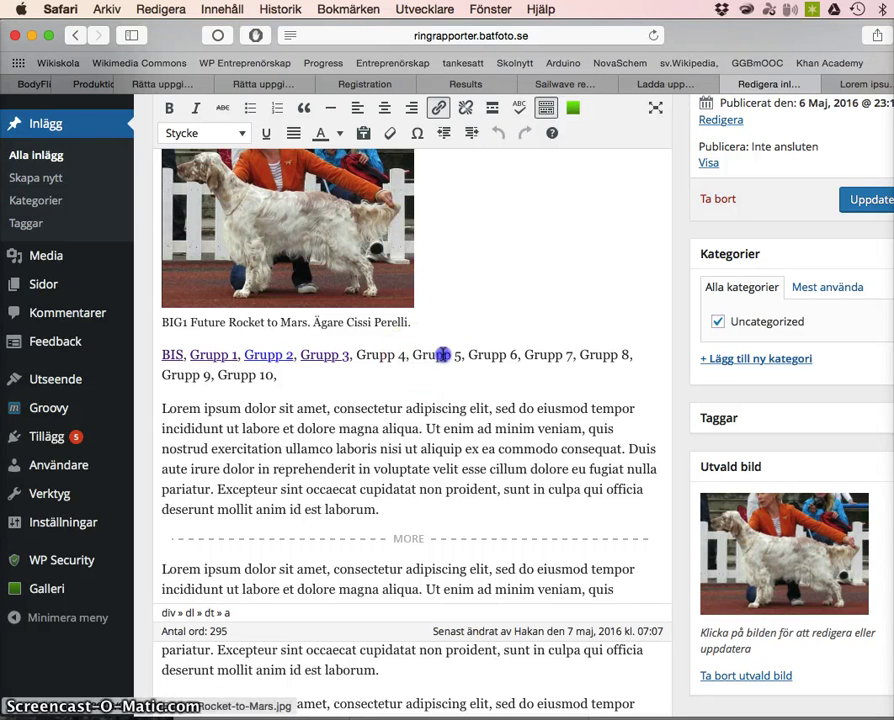
scroll(430, 358, up, 2)
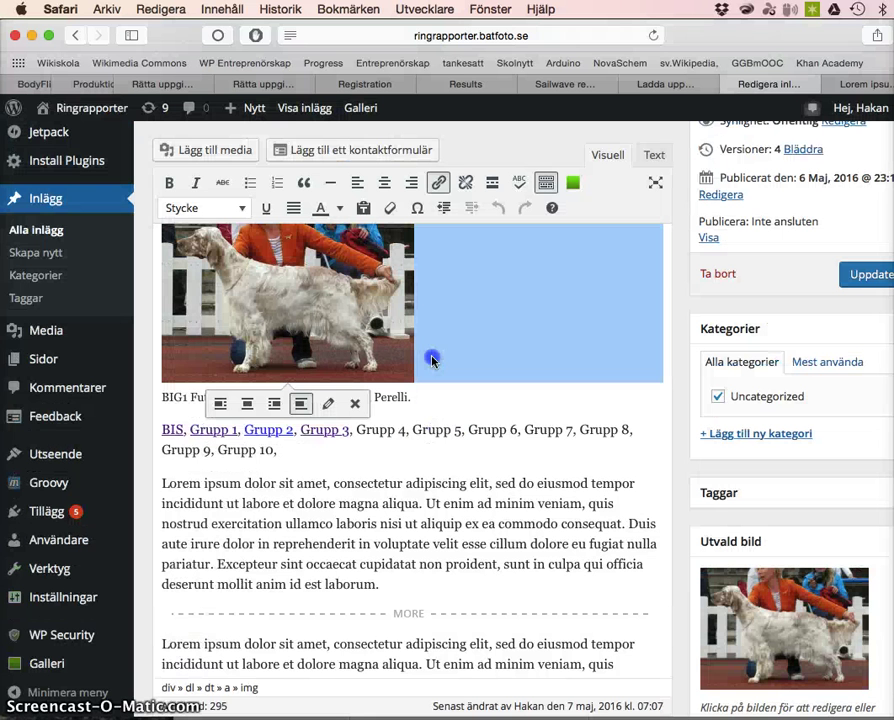
click(421, 433)
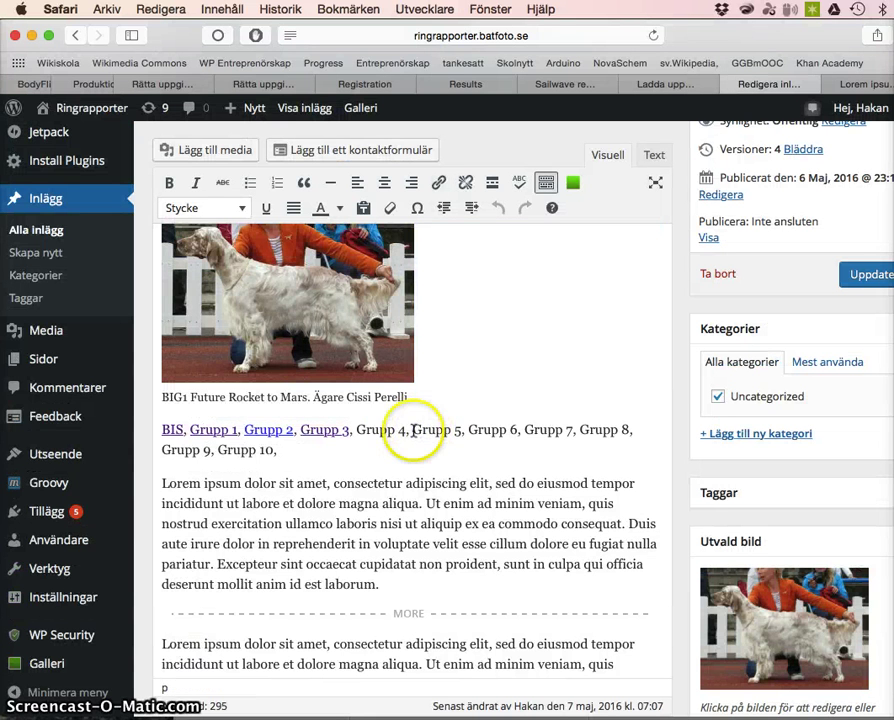
drag(411, 430, 455, 430)
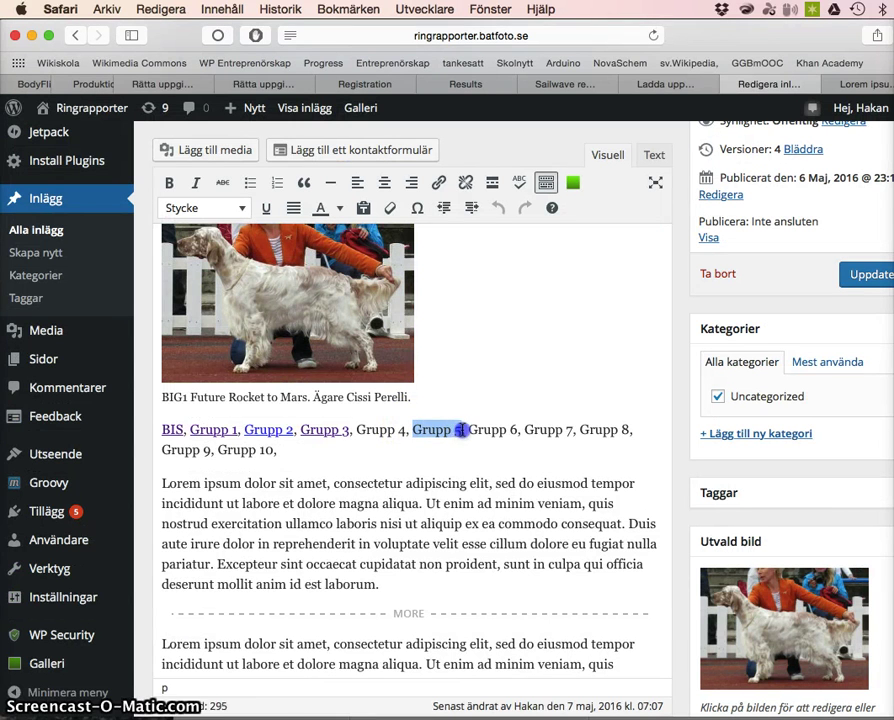
click(441, 184)
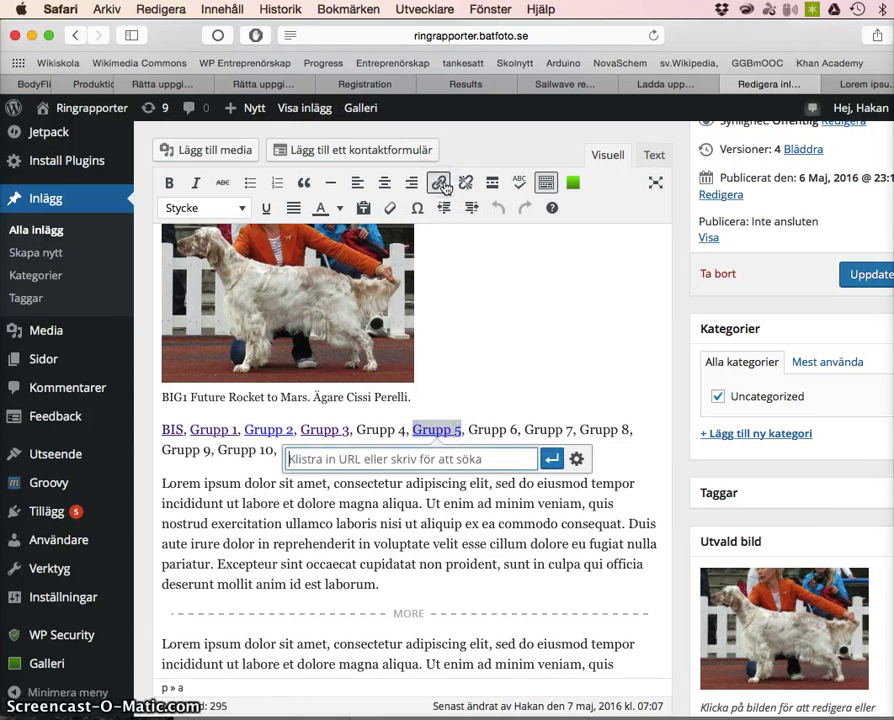
text(gr)
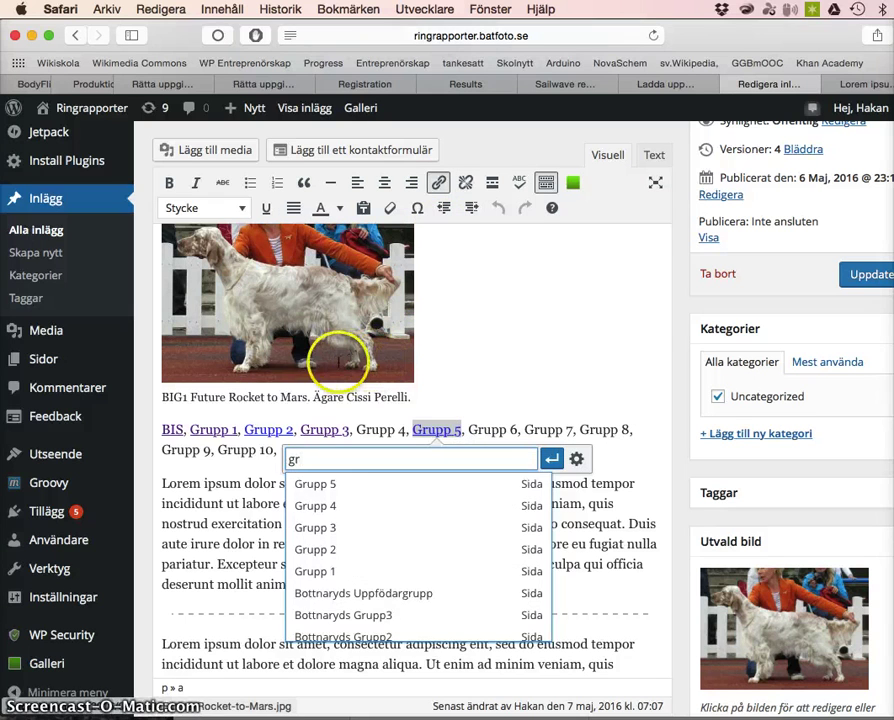
click(317, 484)
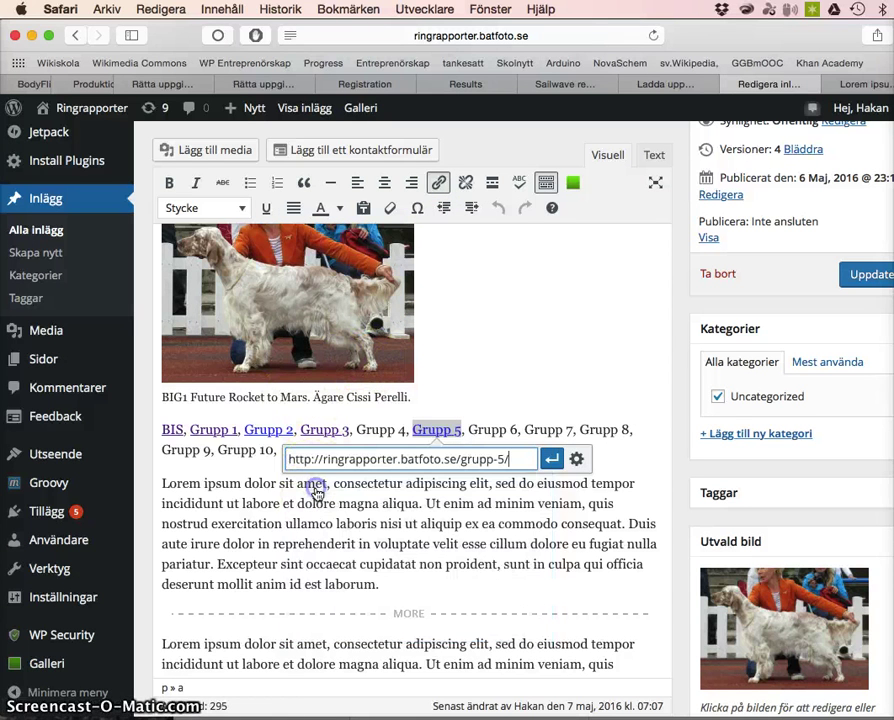
click(552, 460)
click(548, 378)
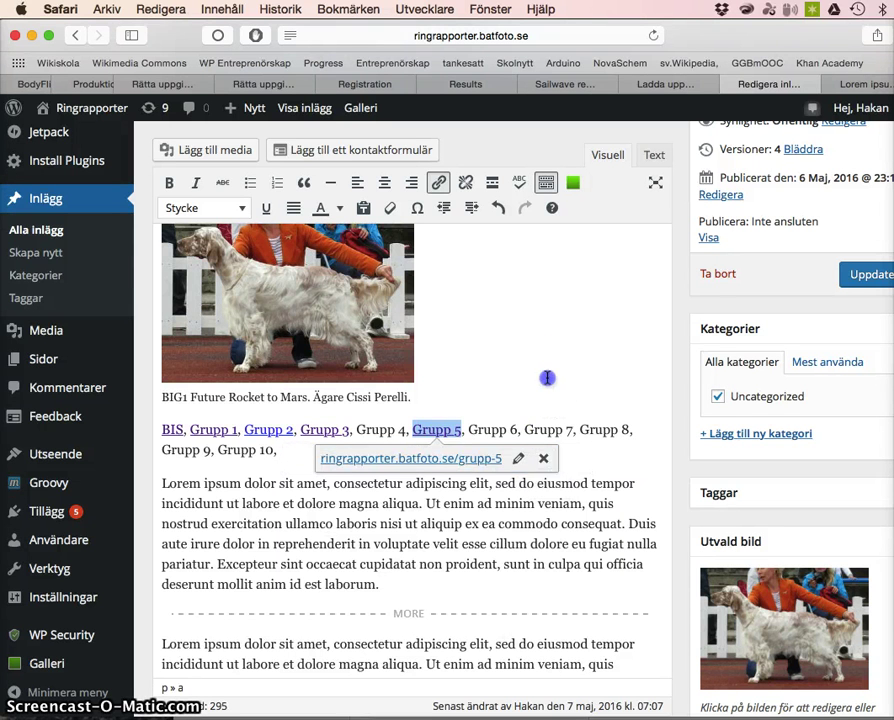
Link the "Grupp 4" text in the same row to the Grupp 4 page.
click(358, 427)
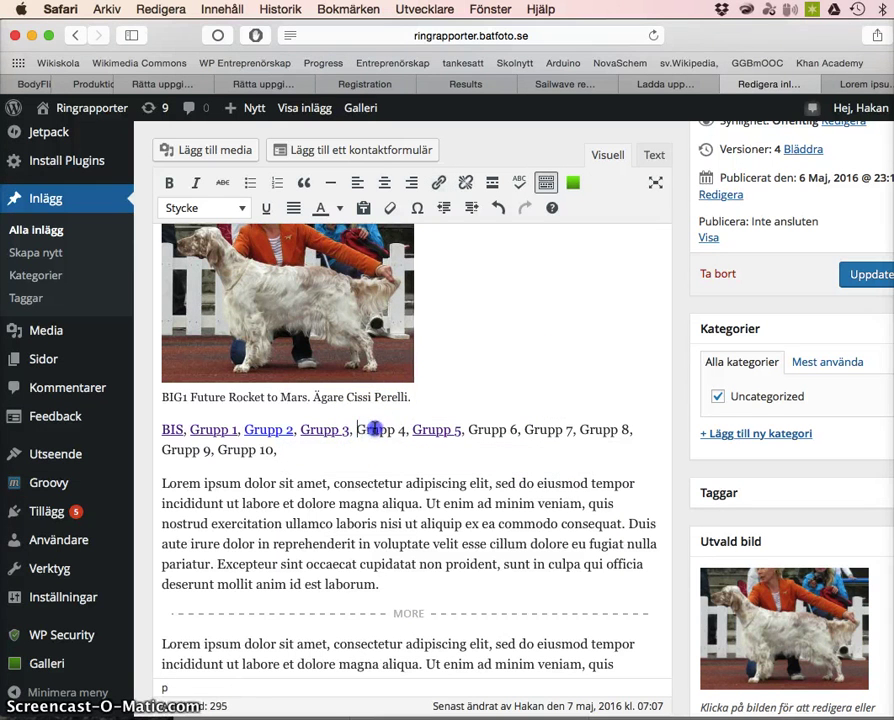
click(438, 182)
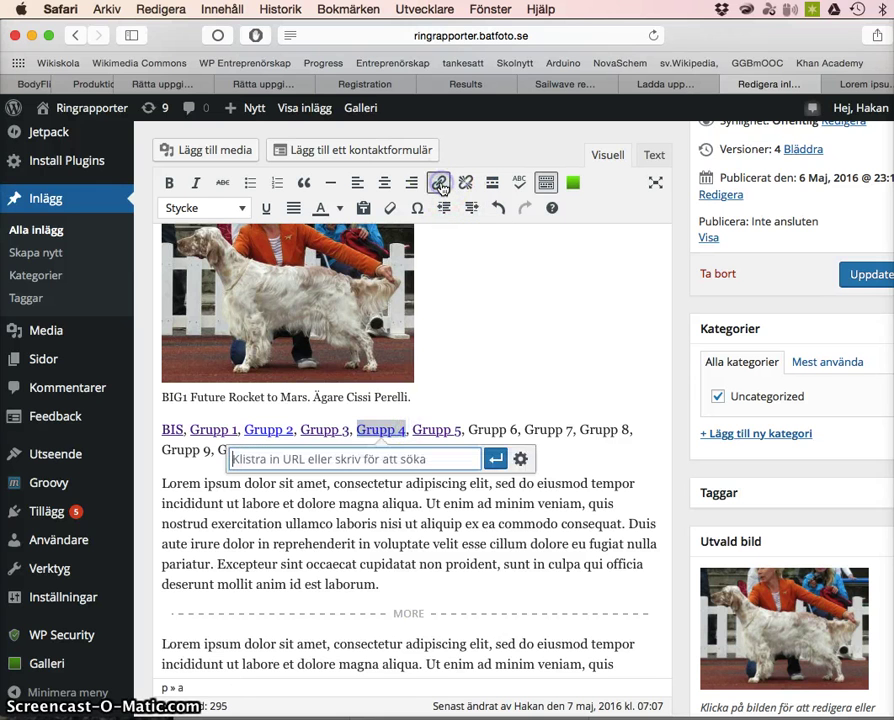
click(341, 464)
text(gr)
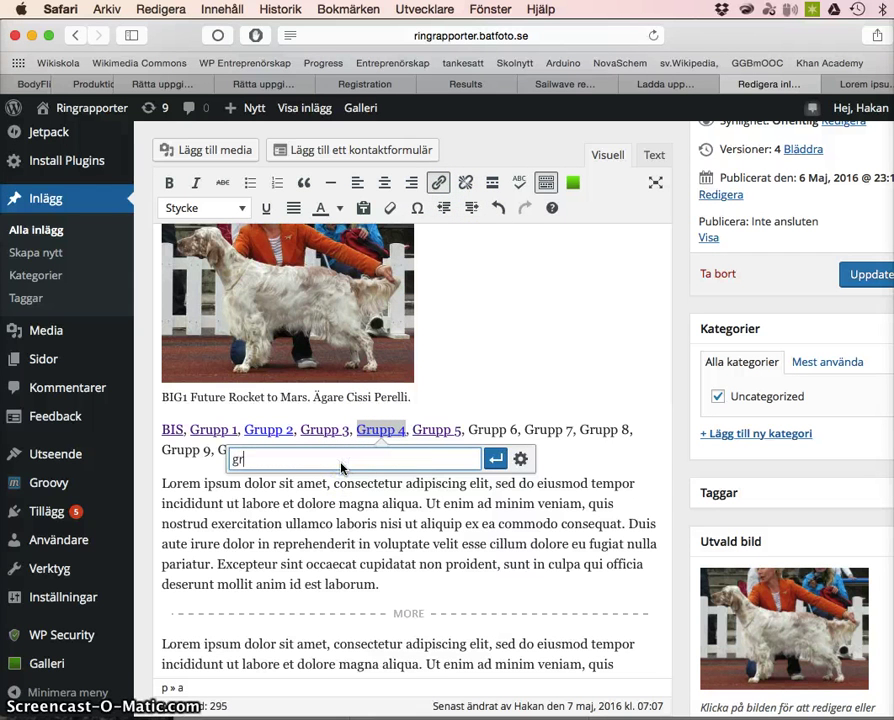
click(306, 509)
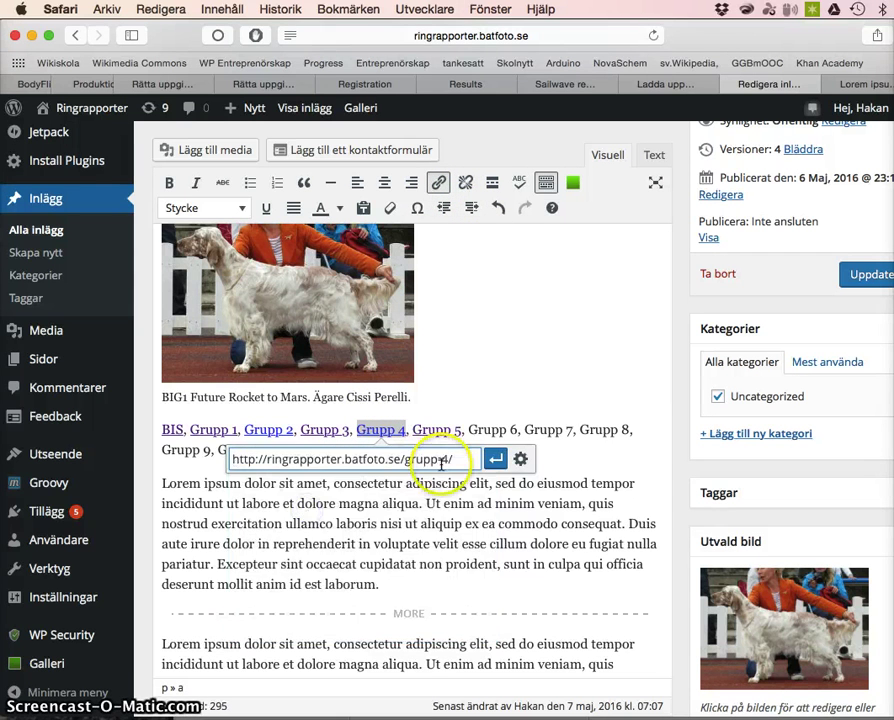
click(495, 459)
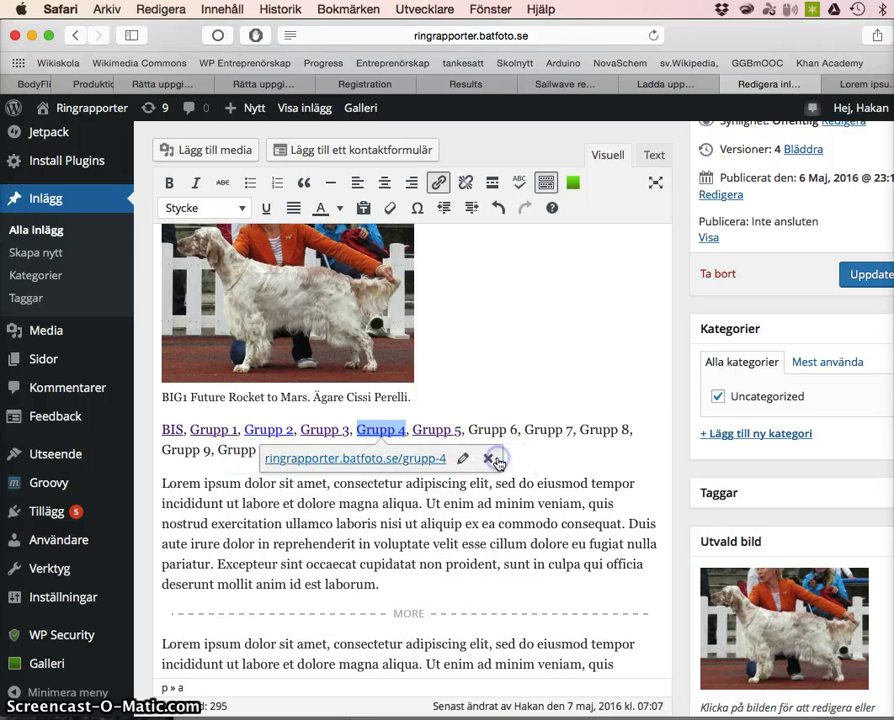
click(565, 397)
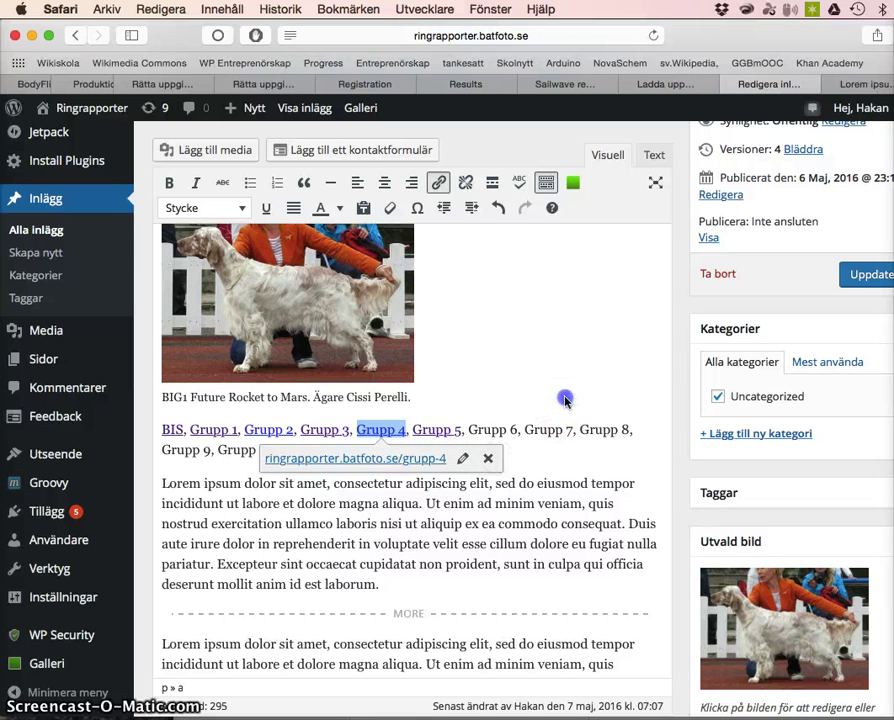
Update the show post to save the new group links and review its content.
click(852, 281)
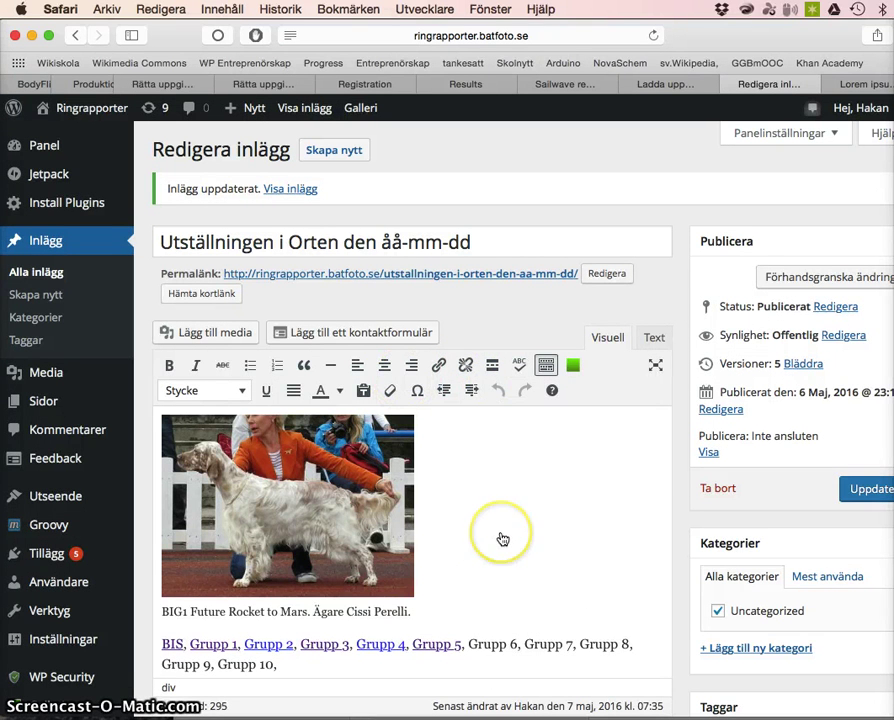
scroll(503, 539, down, 8)
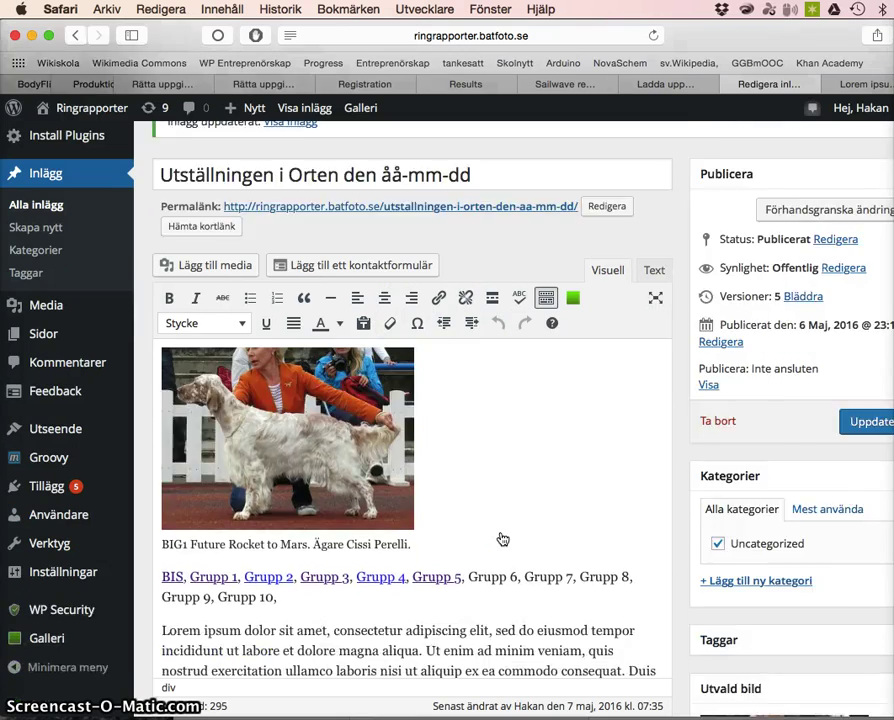
scroll(503, 539, down, 2)
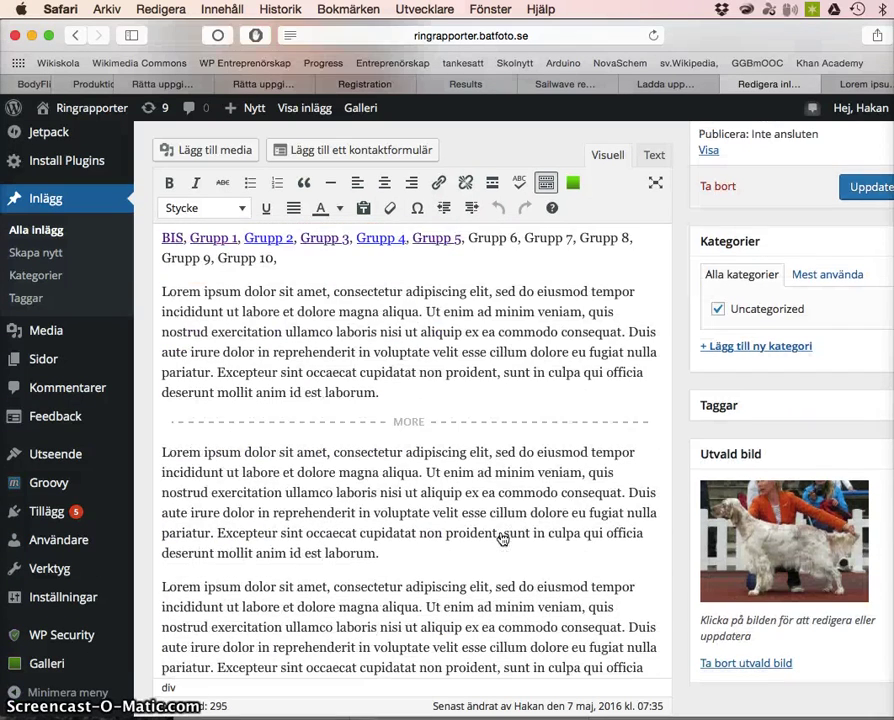
scroll(503, 539, up, 2)
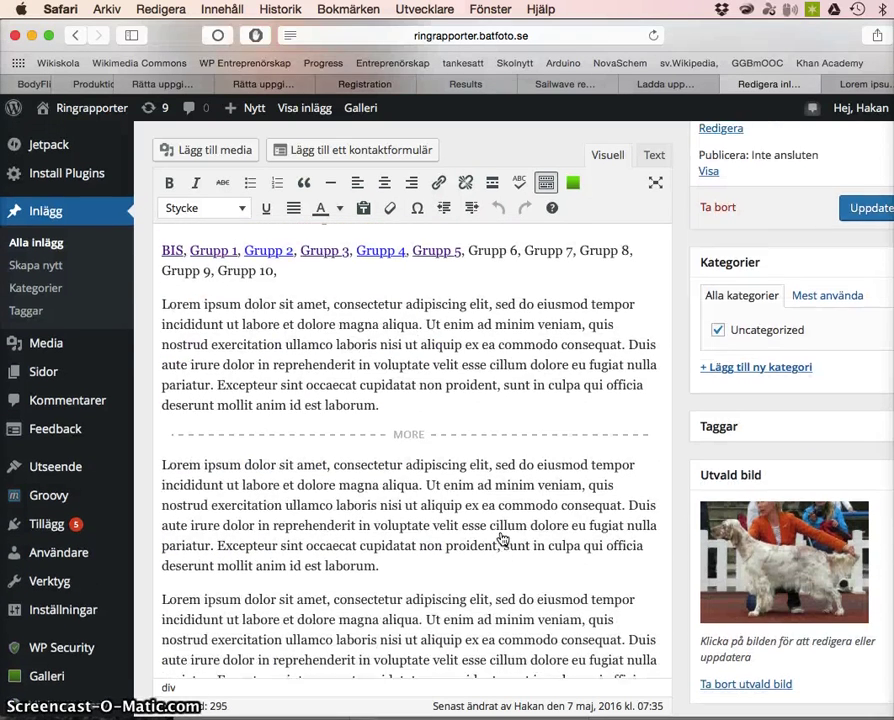
scroll(503, 539, up, 8)
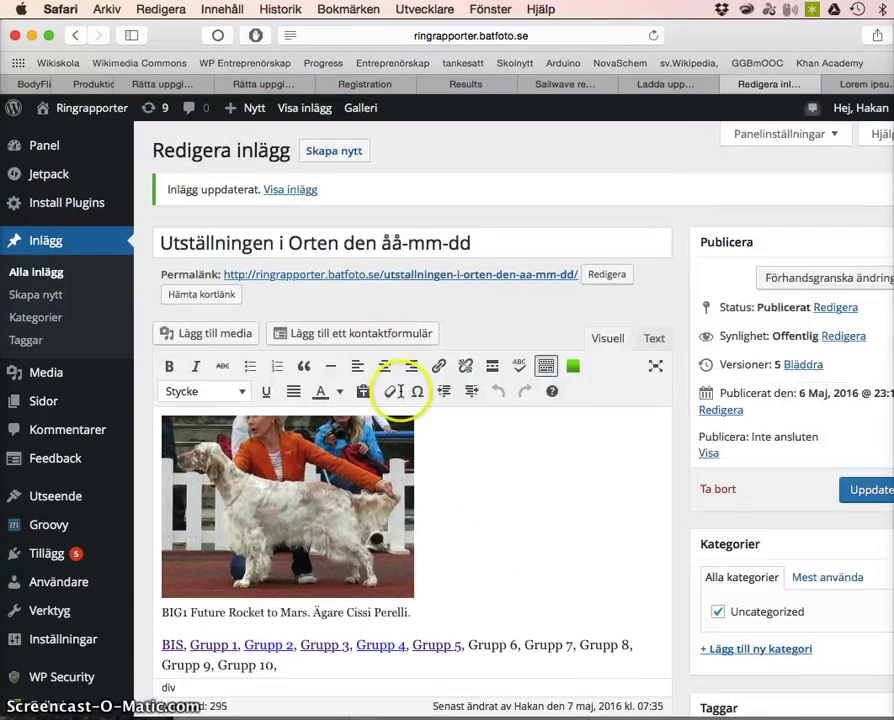
View the updated post on the site, follow its Grupp 5 link and return through the "Tillbaka" link.
click(290, 190)
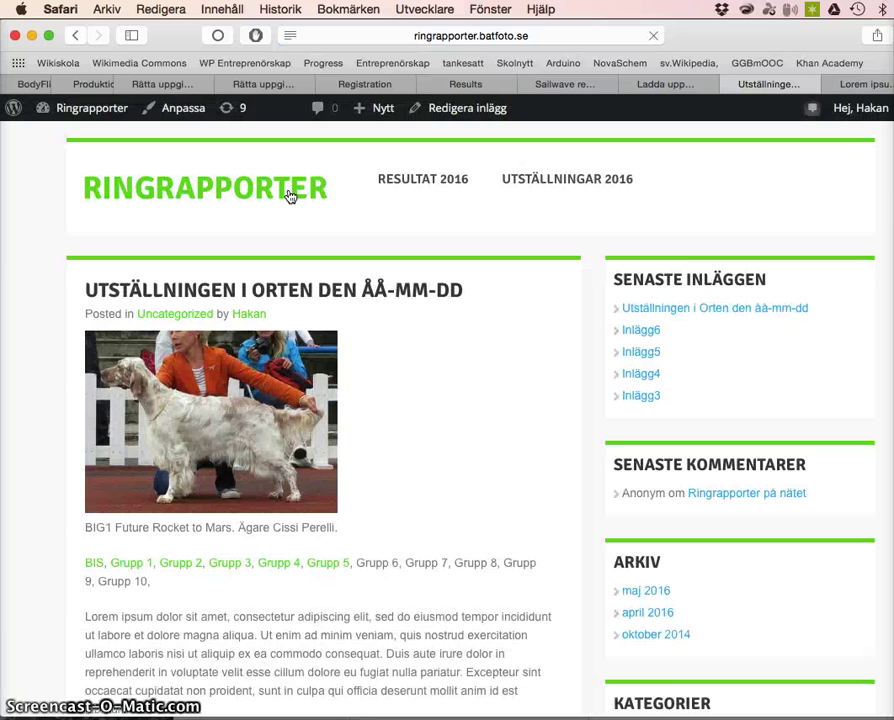
scroll(396, 414, down, 10)
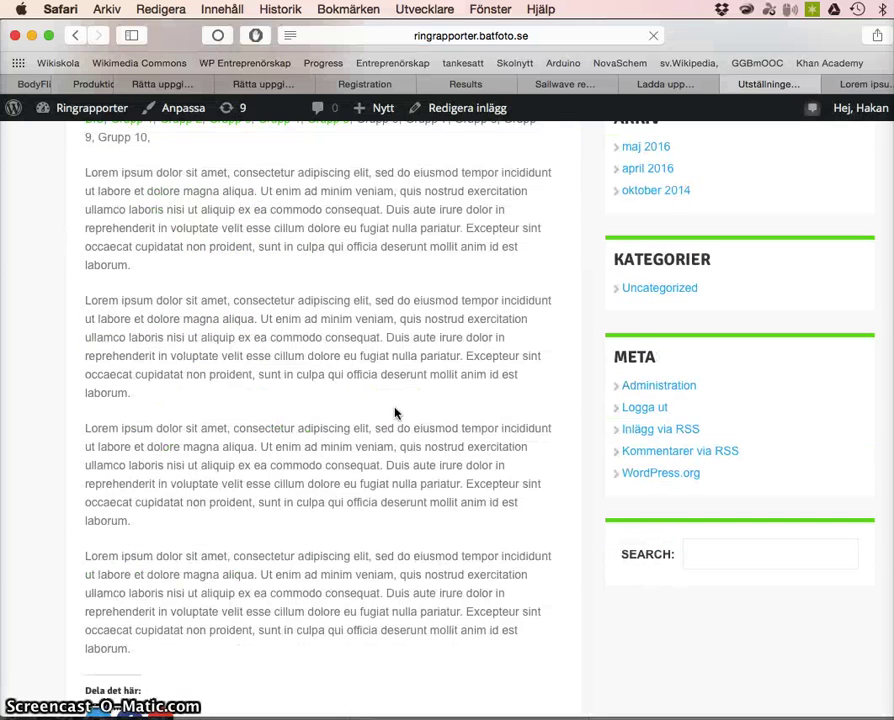
scroll(396, 414, up, 10)
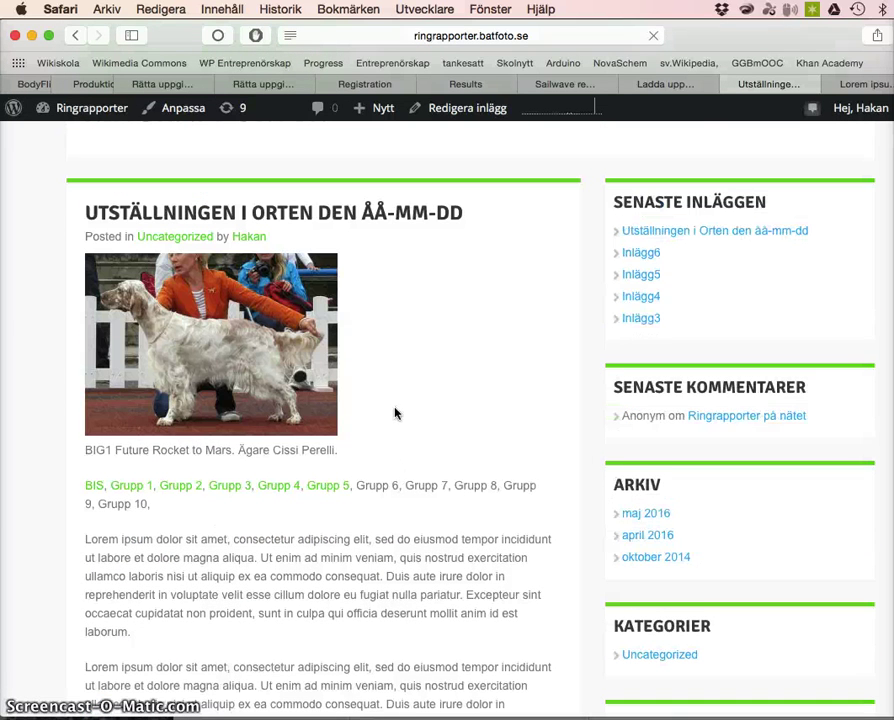
click(334, 488)
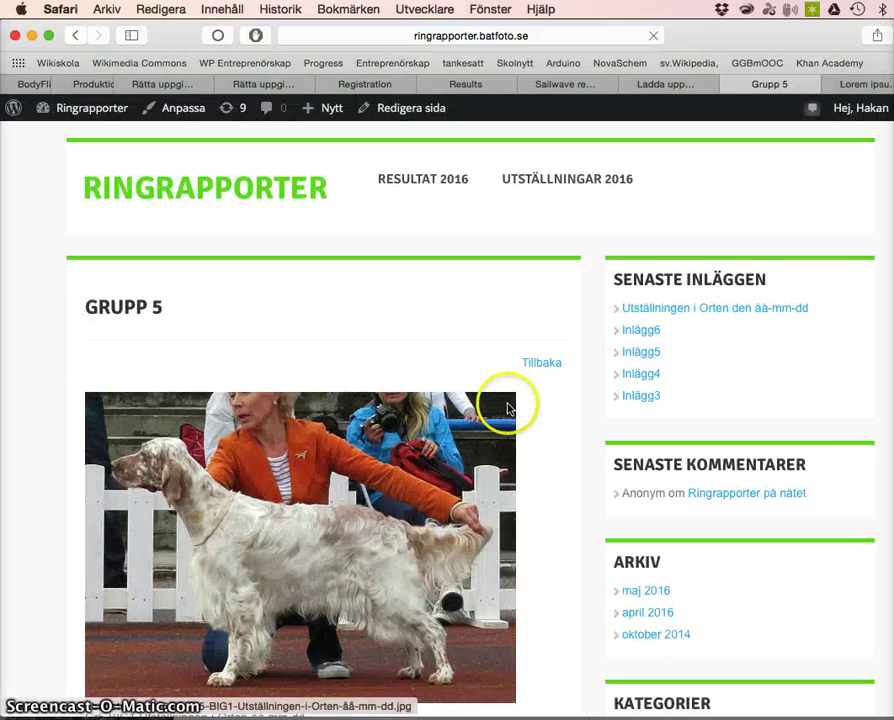
click(560, 366)
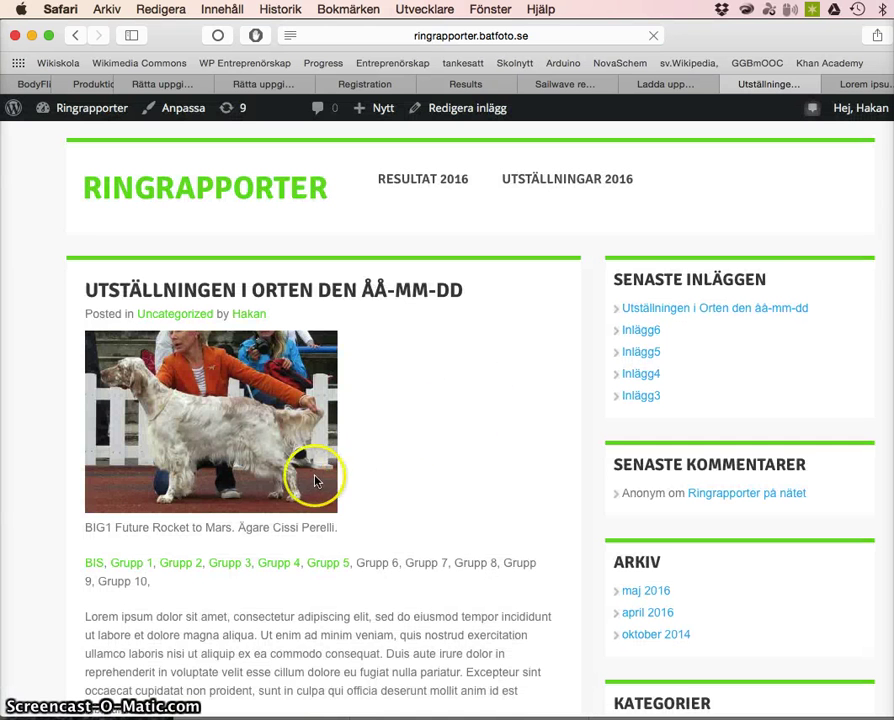
Follow the post's Grupp 4 link and examine the photos on the Grupp 4 page.
click(268, 571)
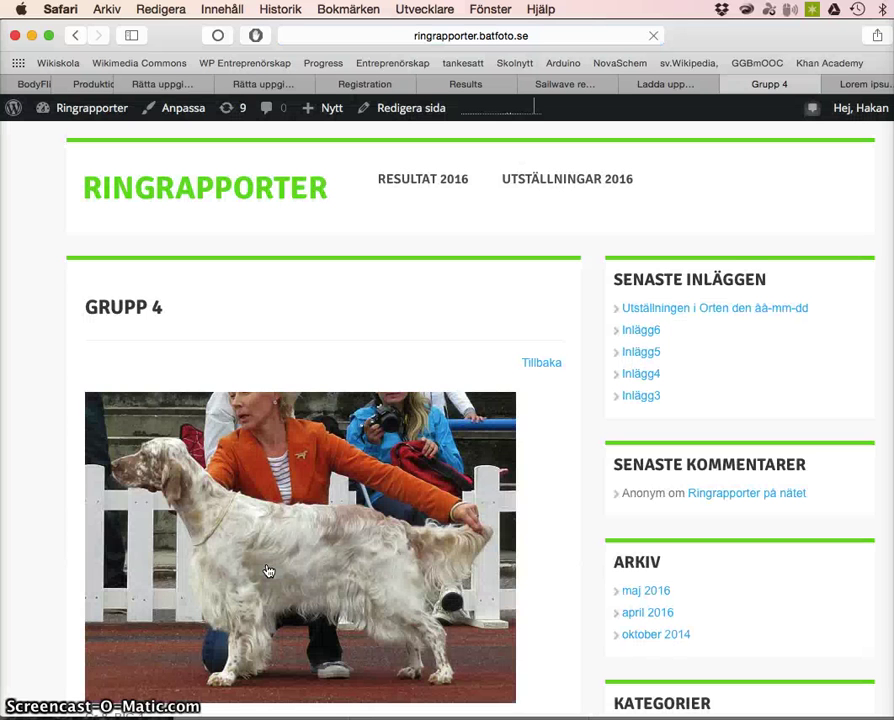
scroll(268, 571, down, 1)
scroll(268, 571, down, 5)
scroll(266, 570, up, 6)
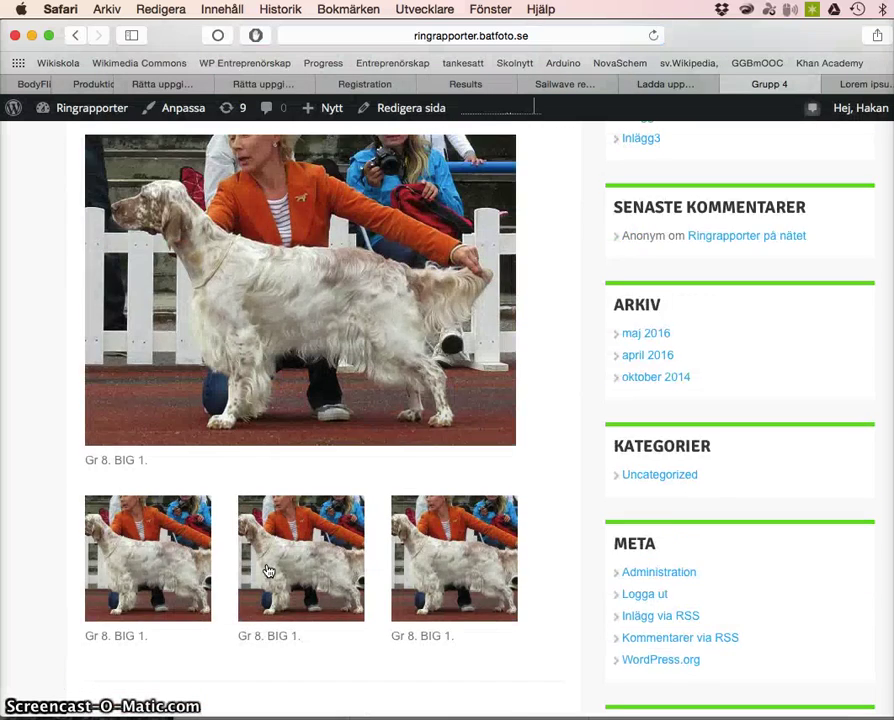
click(270, 545)
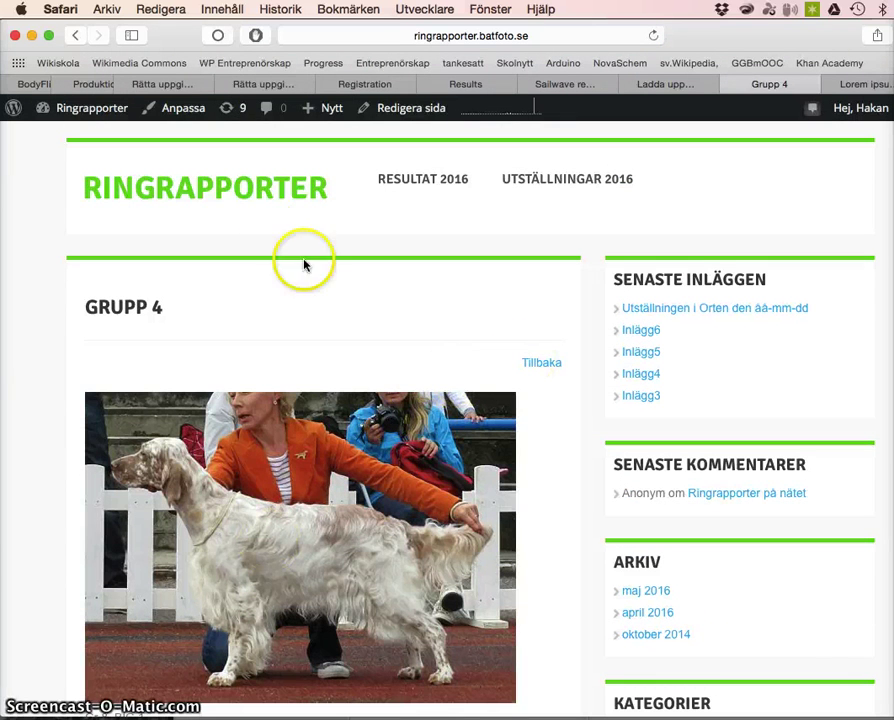
Check the show post's excerpt on the site's home page, open the full post from it and return to the home page.
click(222, 188)
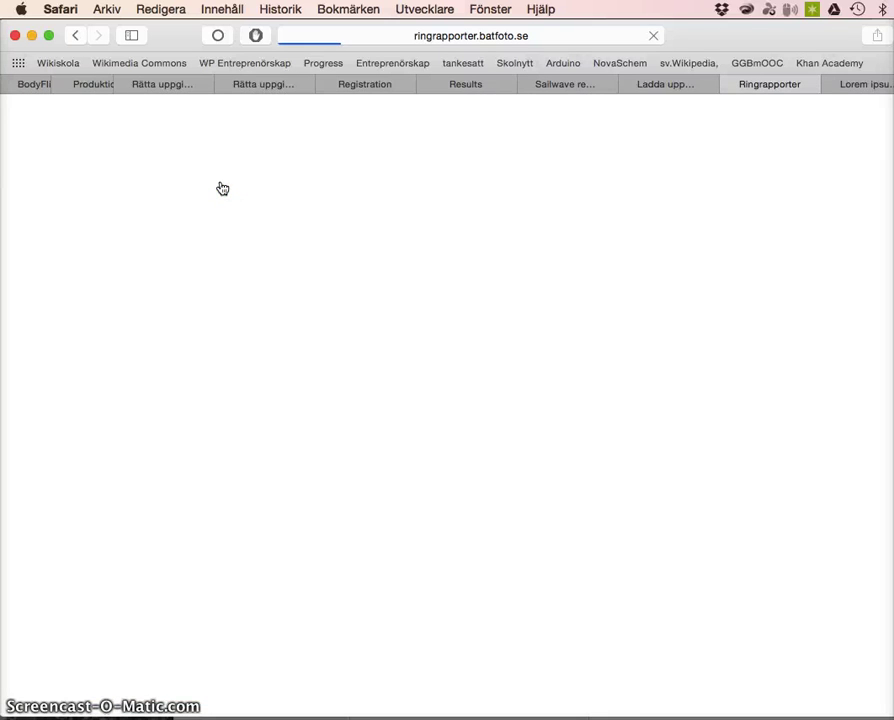
scroll(286, 406, down, 1)
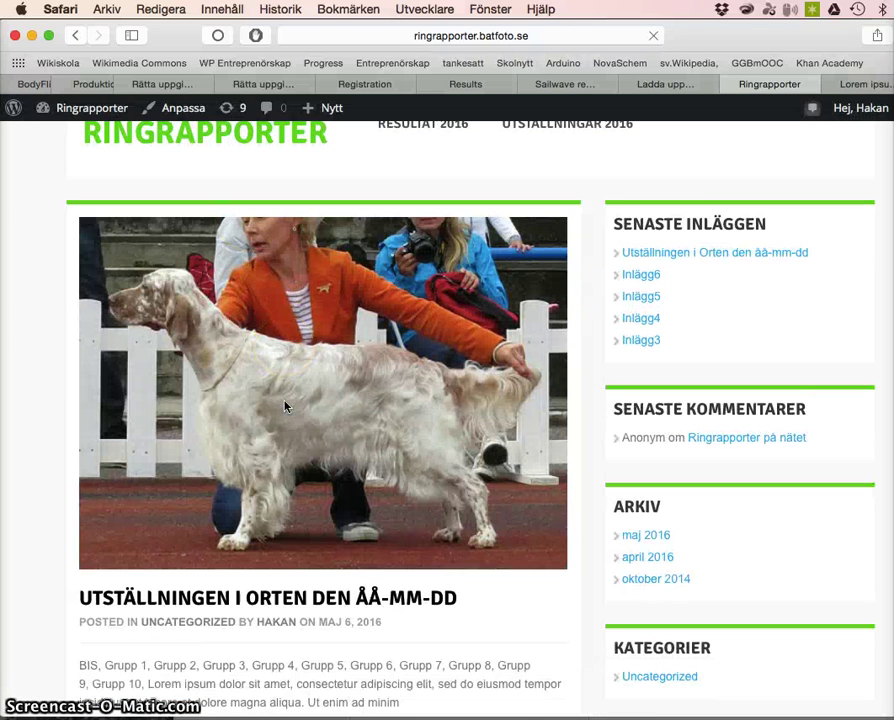
scroll(286, 406, down, 2)
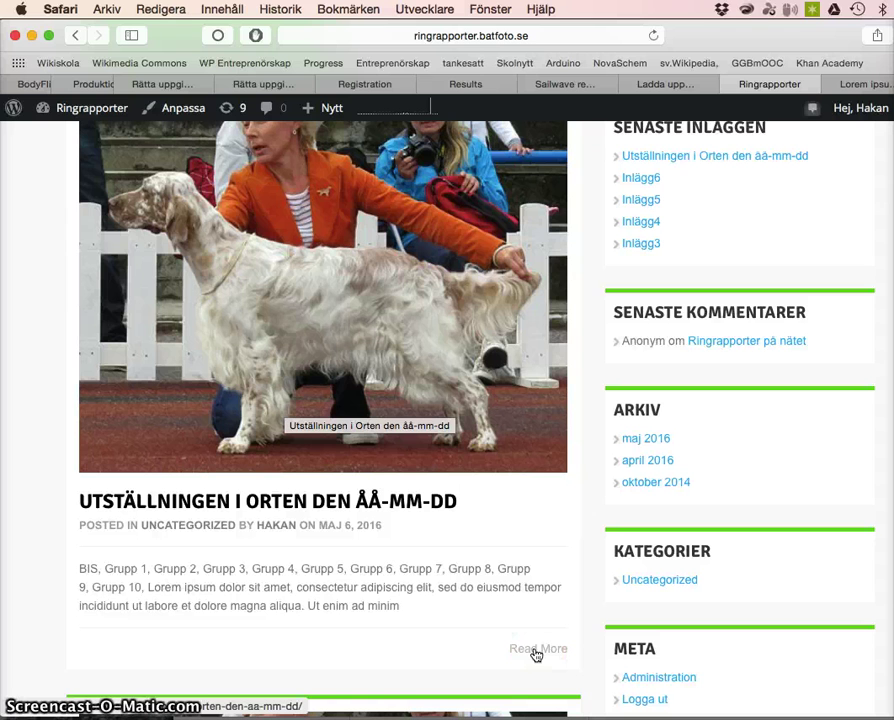
click(536, 652)
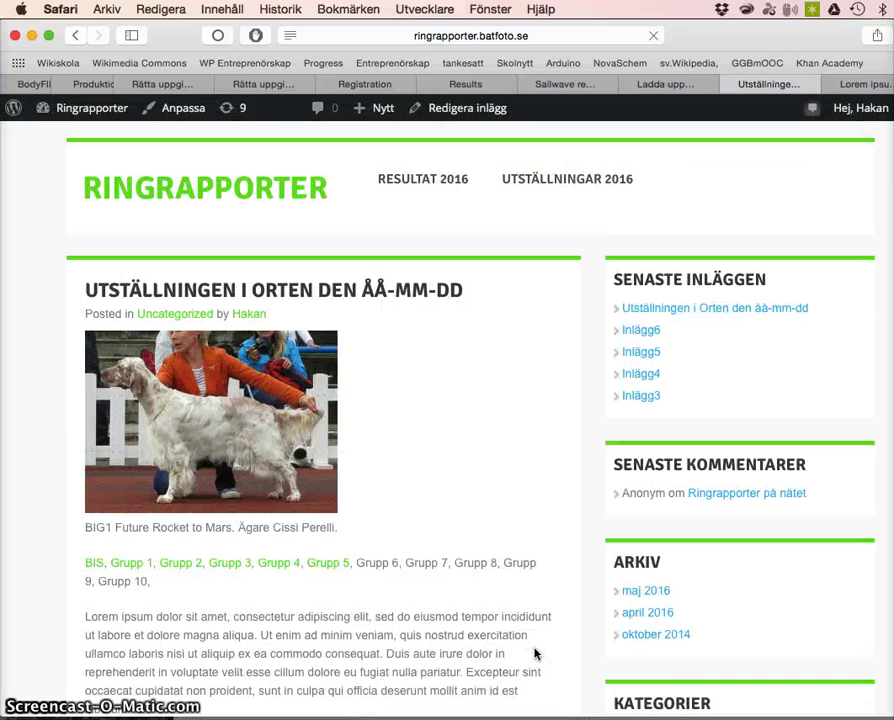
click(76, 36)
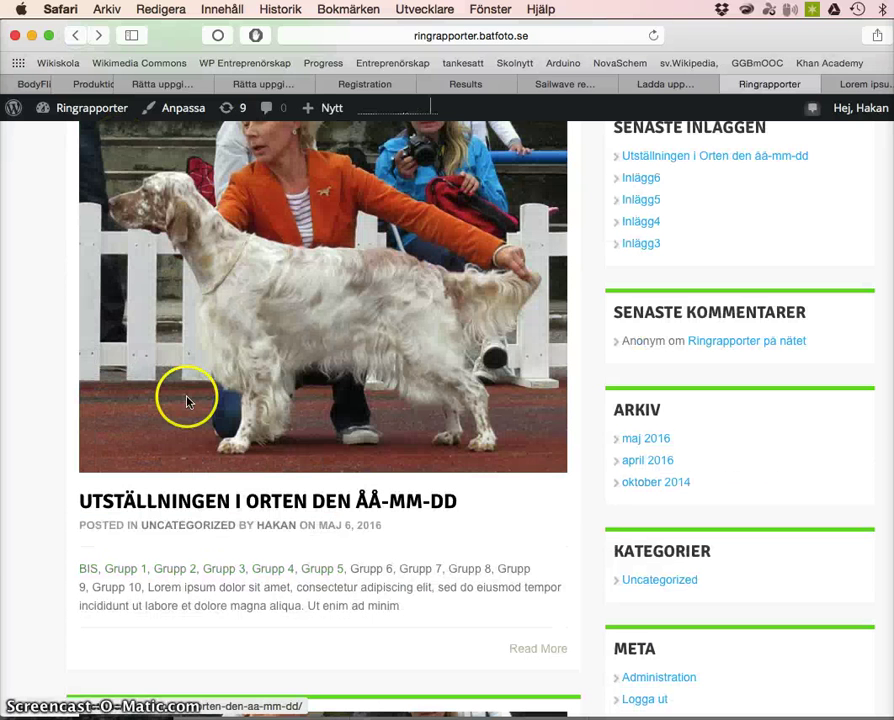